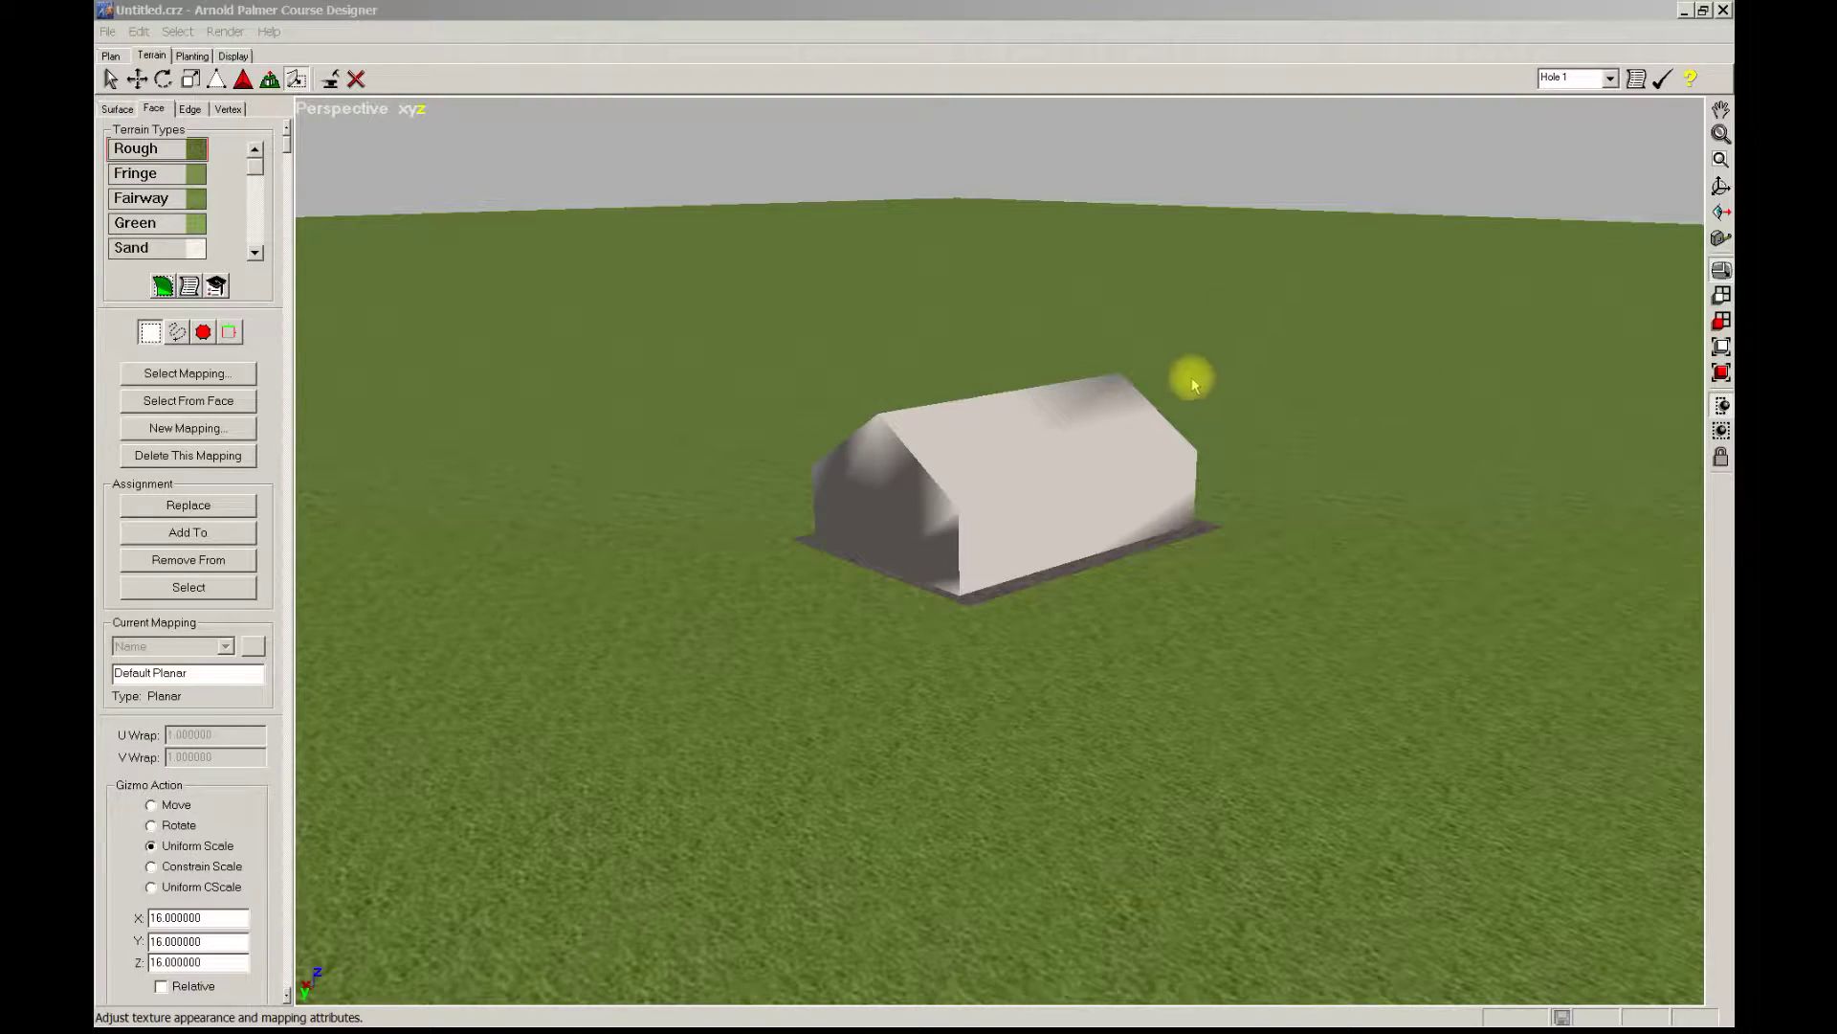
Examine the house model's gable end, roof slope and side wall from several angles.
middle_drag(800, 619, 1273, 679)
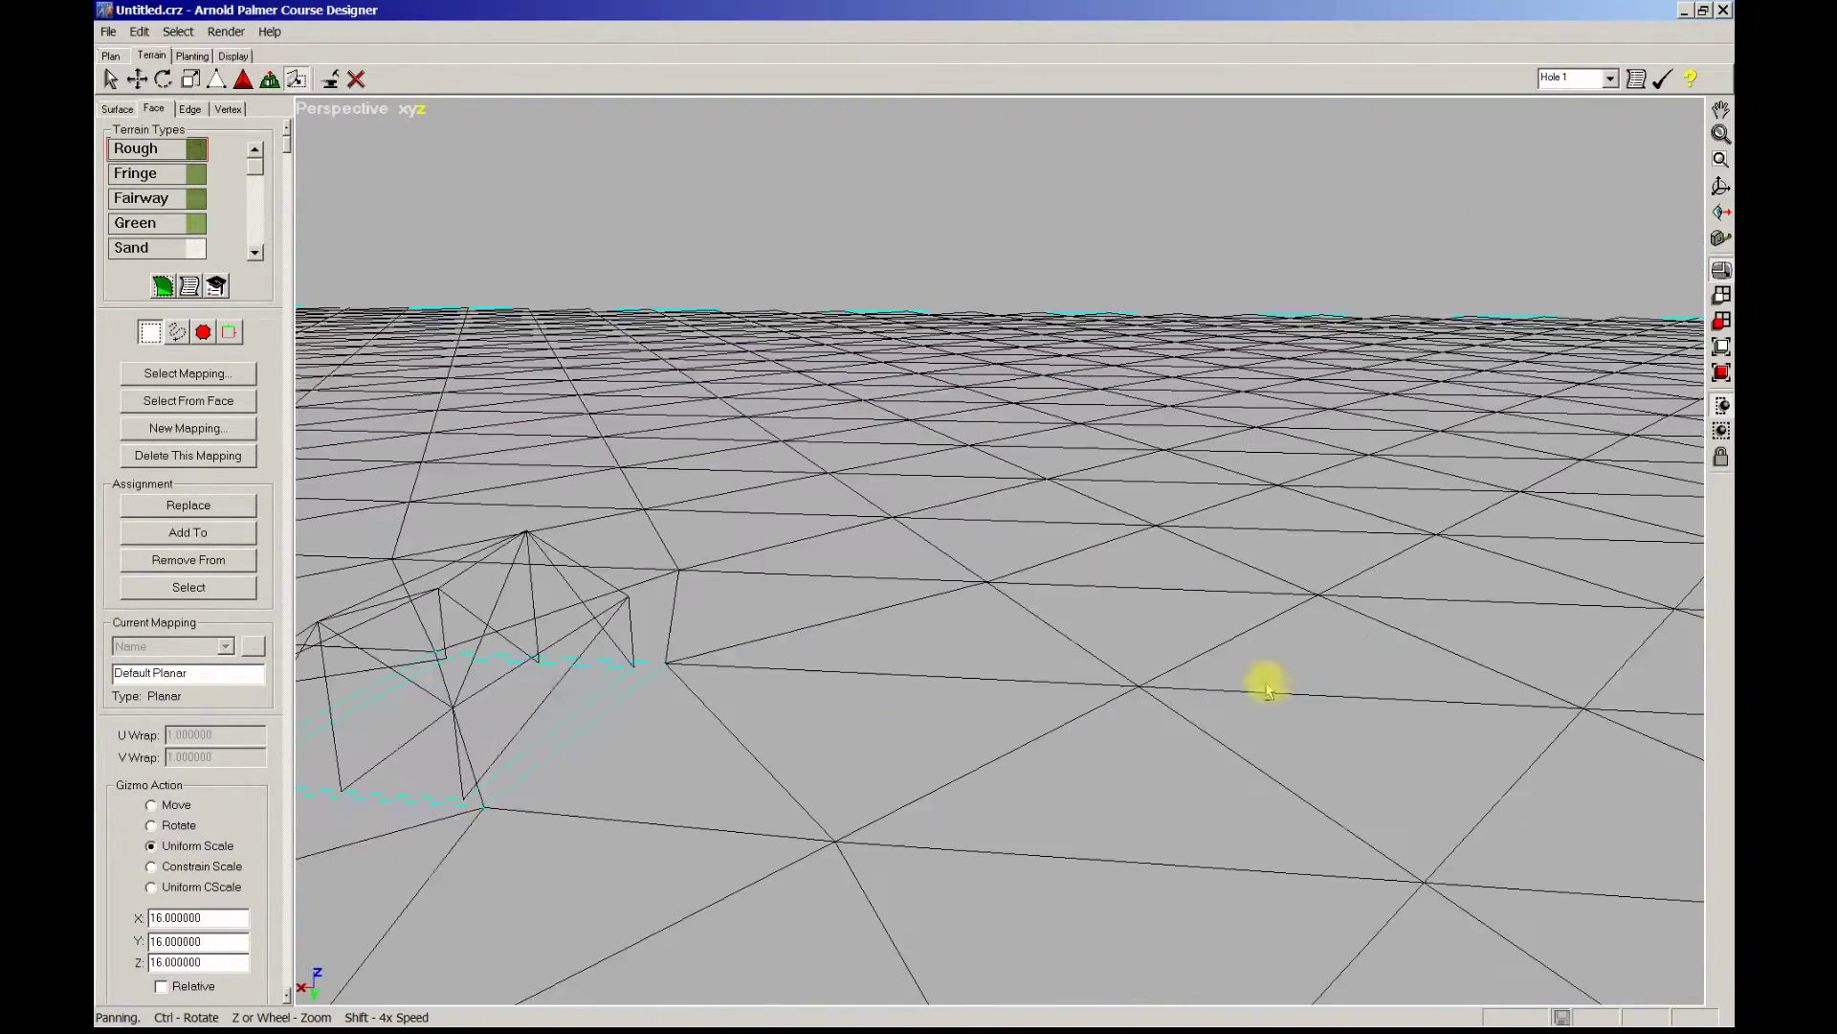
middle_drag(833, 681, 1420, 480)
scroll(1283, 414, up, 5)
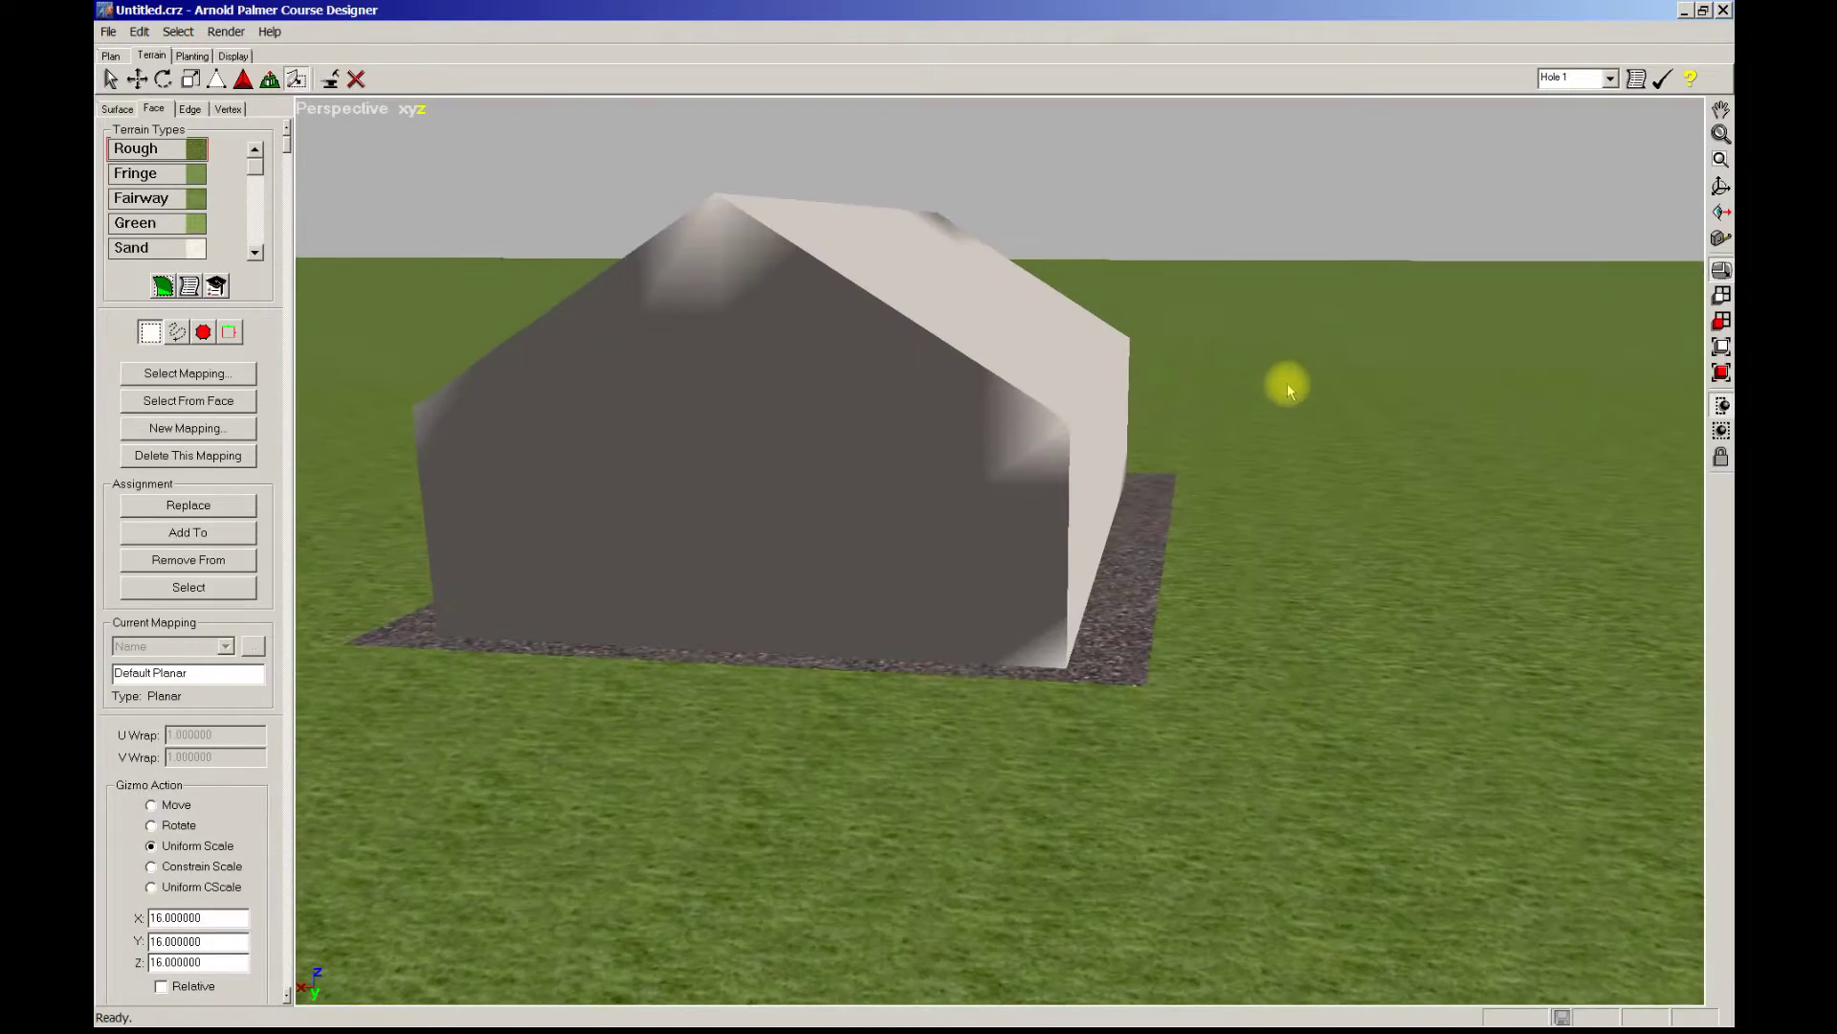
scroll(1401, 417, up, 2)
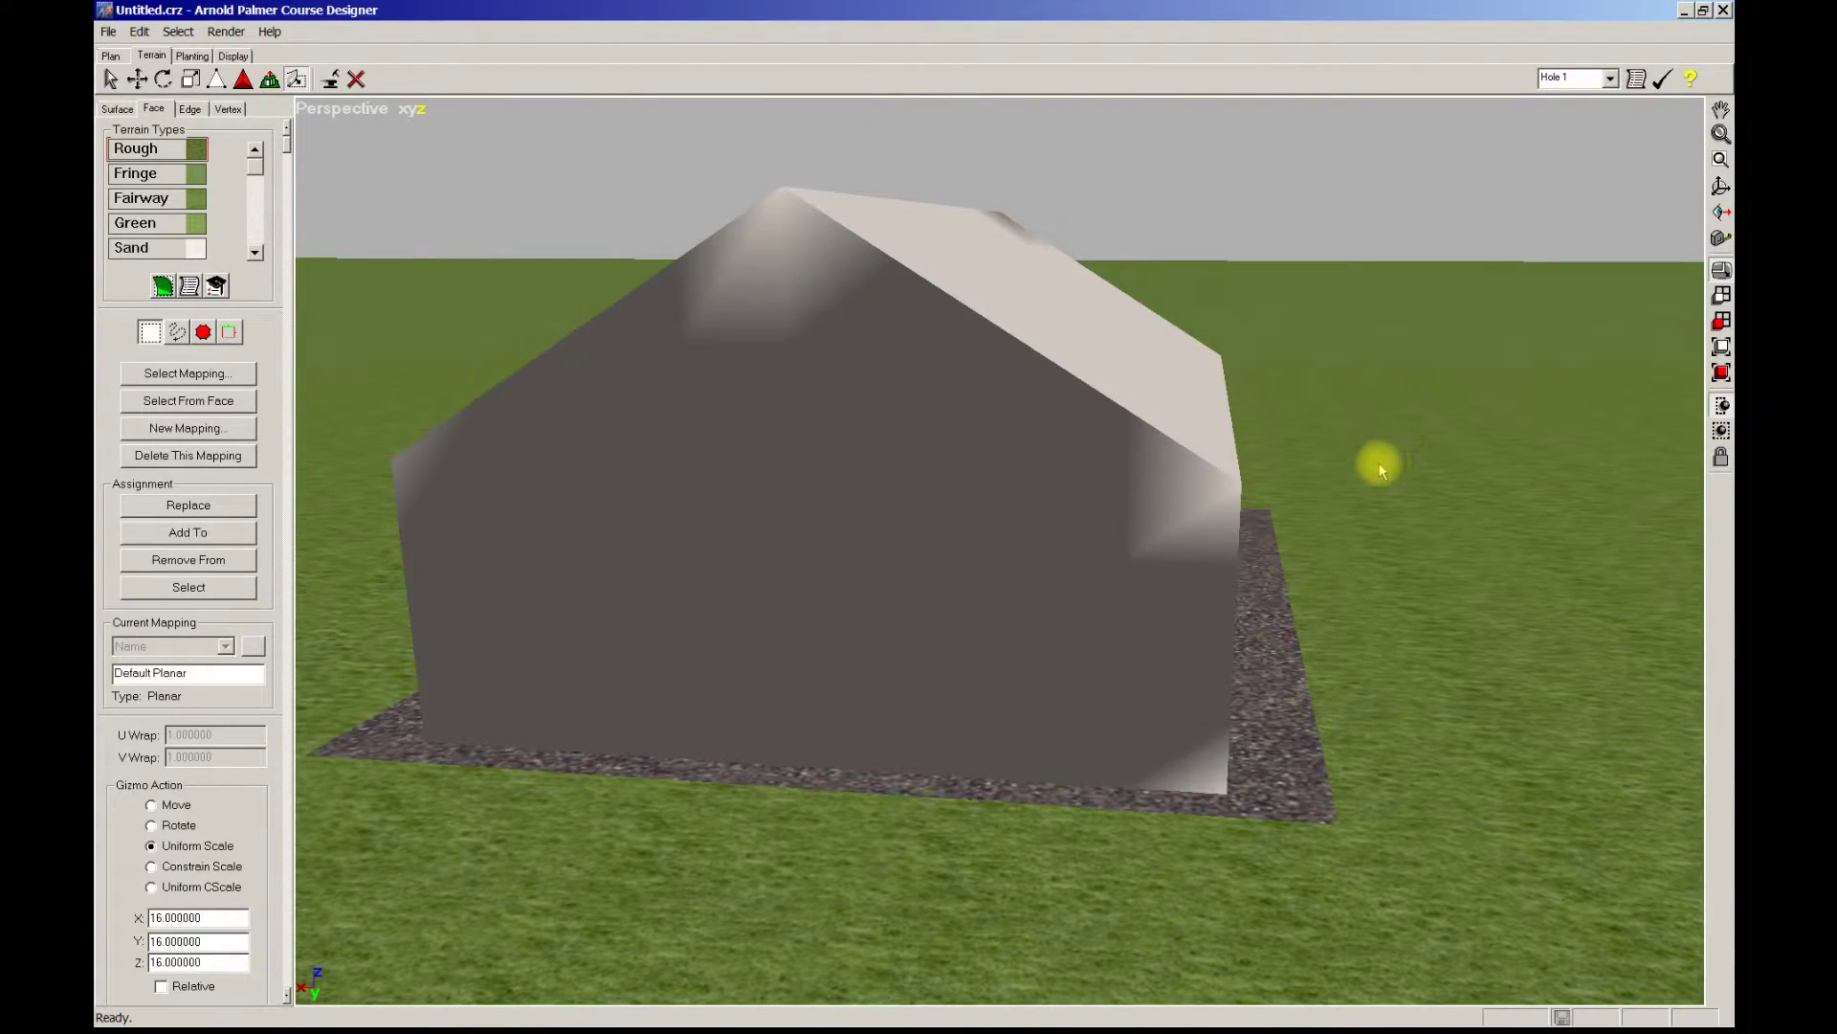
scroll(1414, 398, down, 1)
middle_drag(1380, 459, 1376, 522)
scroll(1349, 657, down, 1)
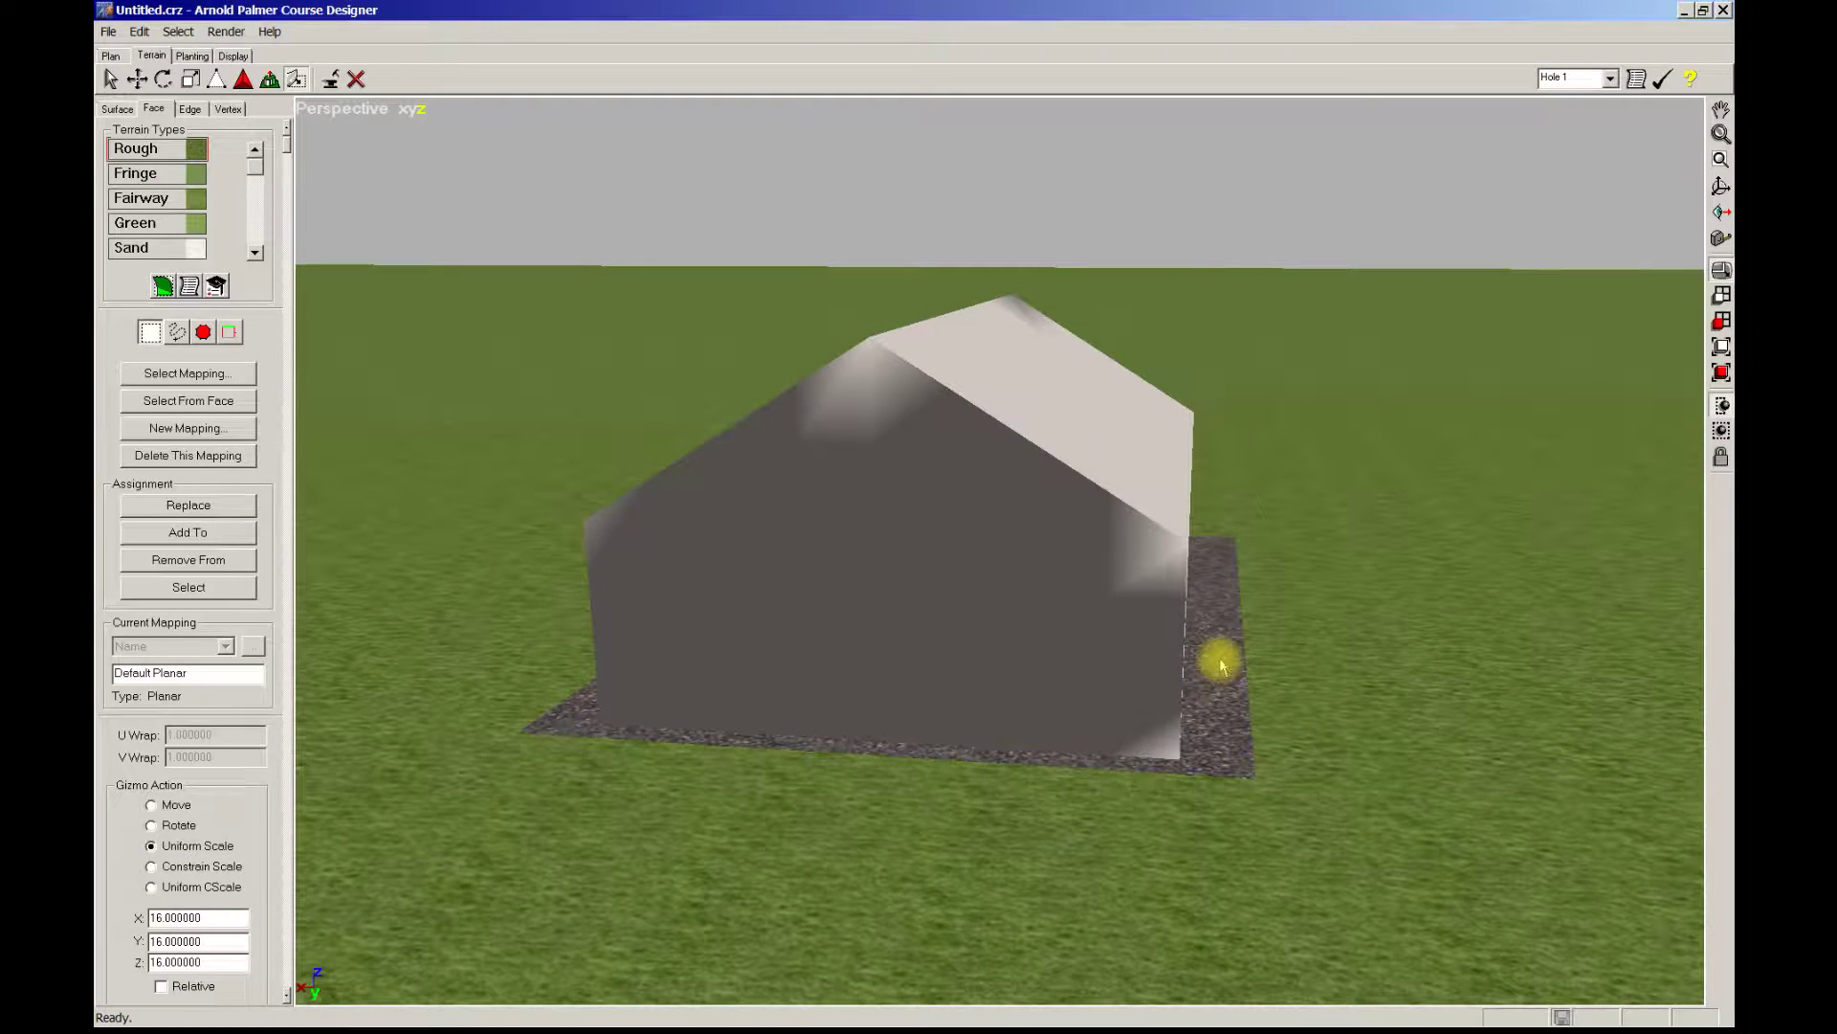
middle_drag(1354, 689, 1455, 594)
mouse_move(1567, 555)
middle_down()
mouse_move(1465, 578)
mouse_move(1460, 689)
mouse_move(1464, 664)
mouse_move(1502, 677)
mouse_move(1518, 648)
middle_up()
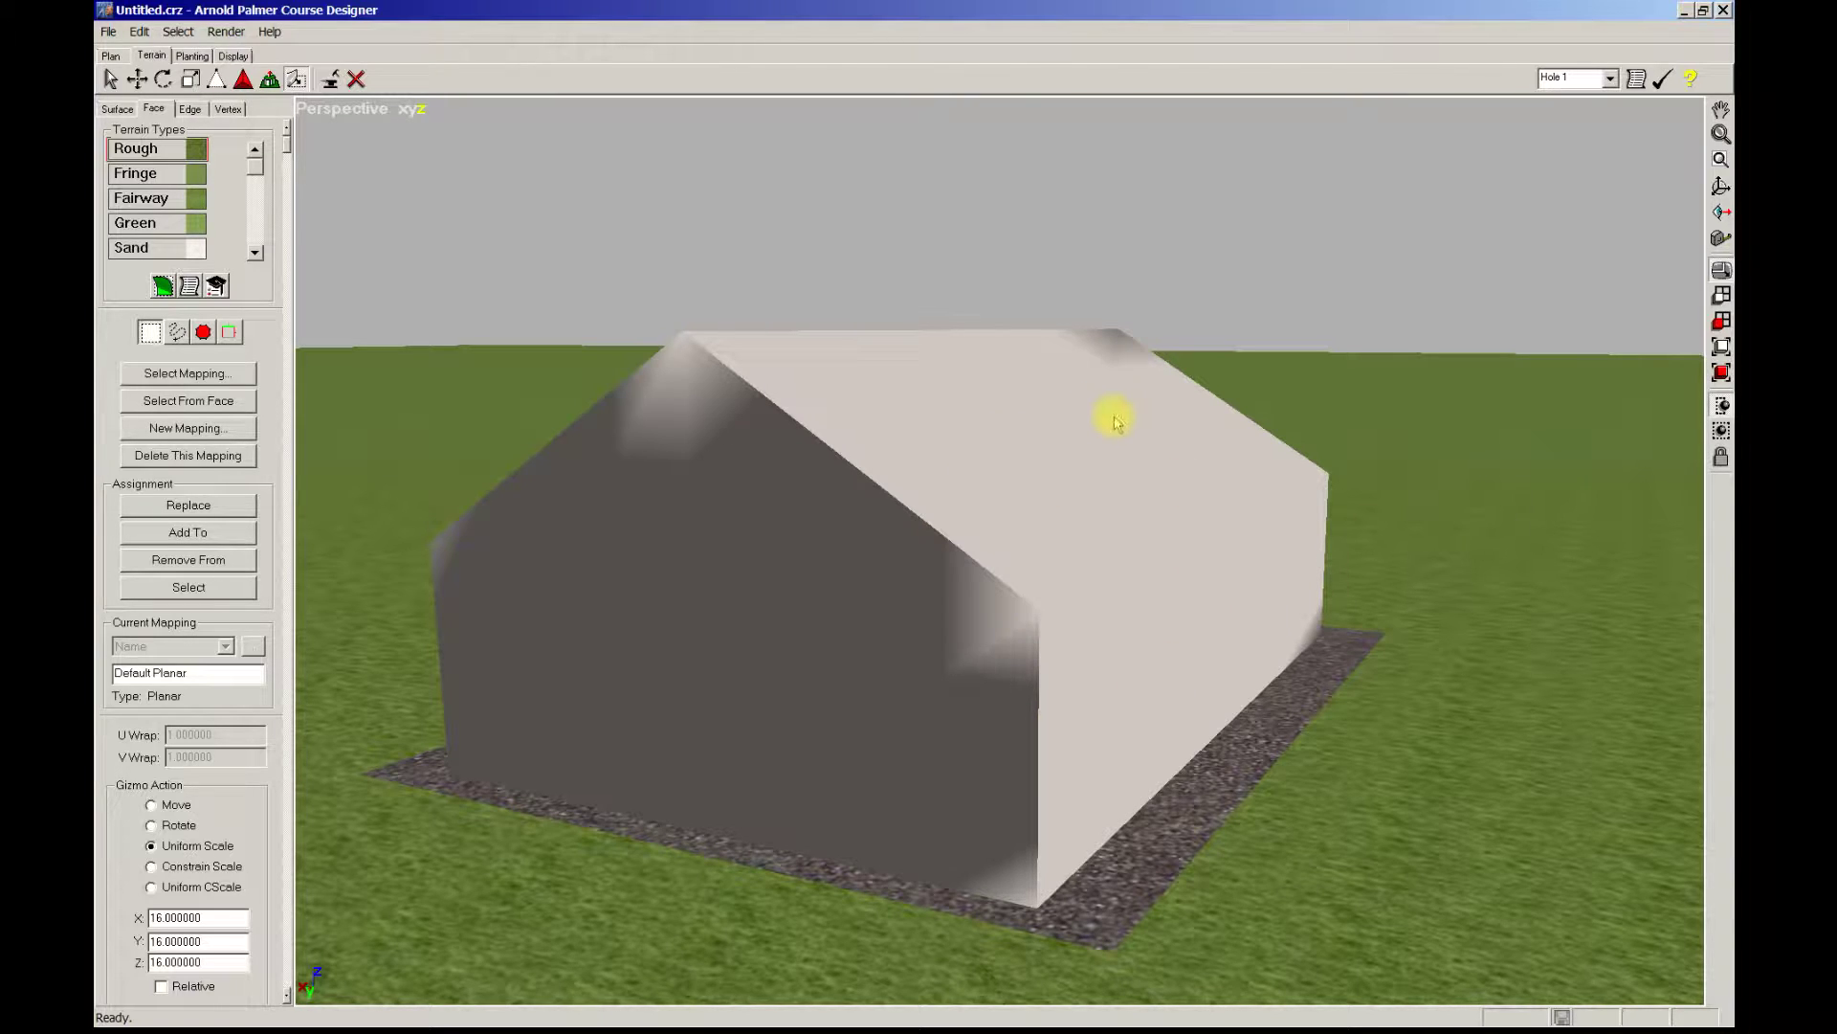
scroll(1005, 450, up, 2)
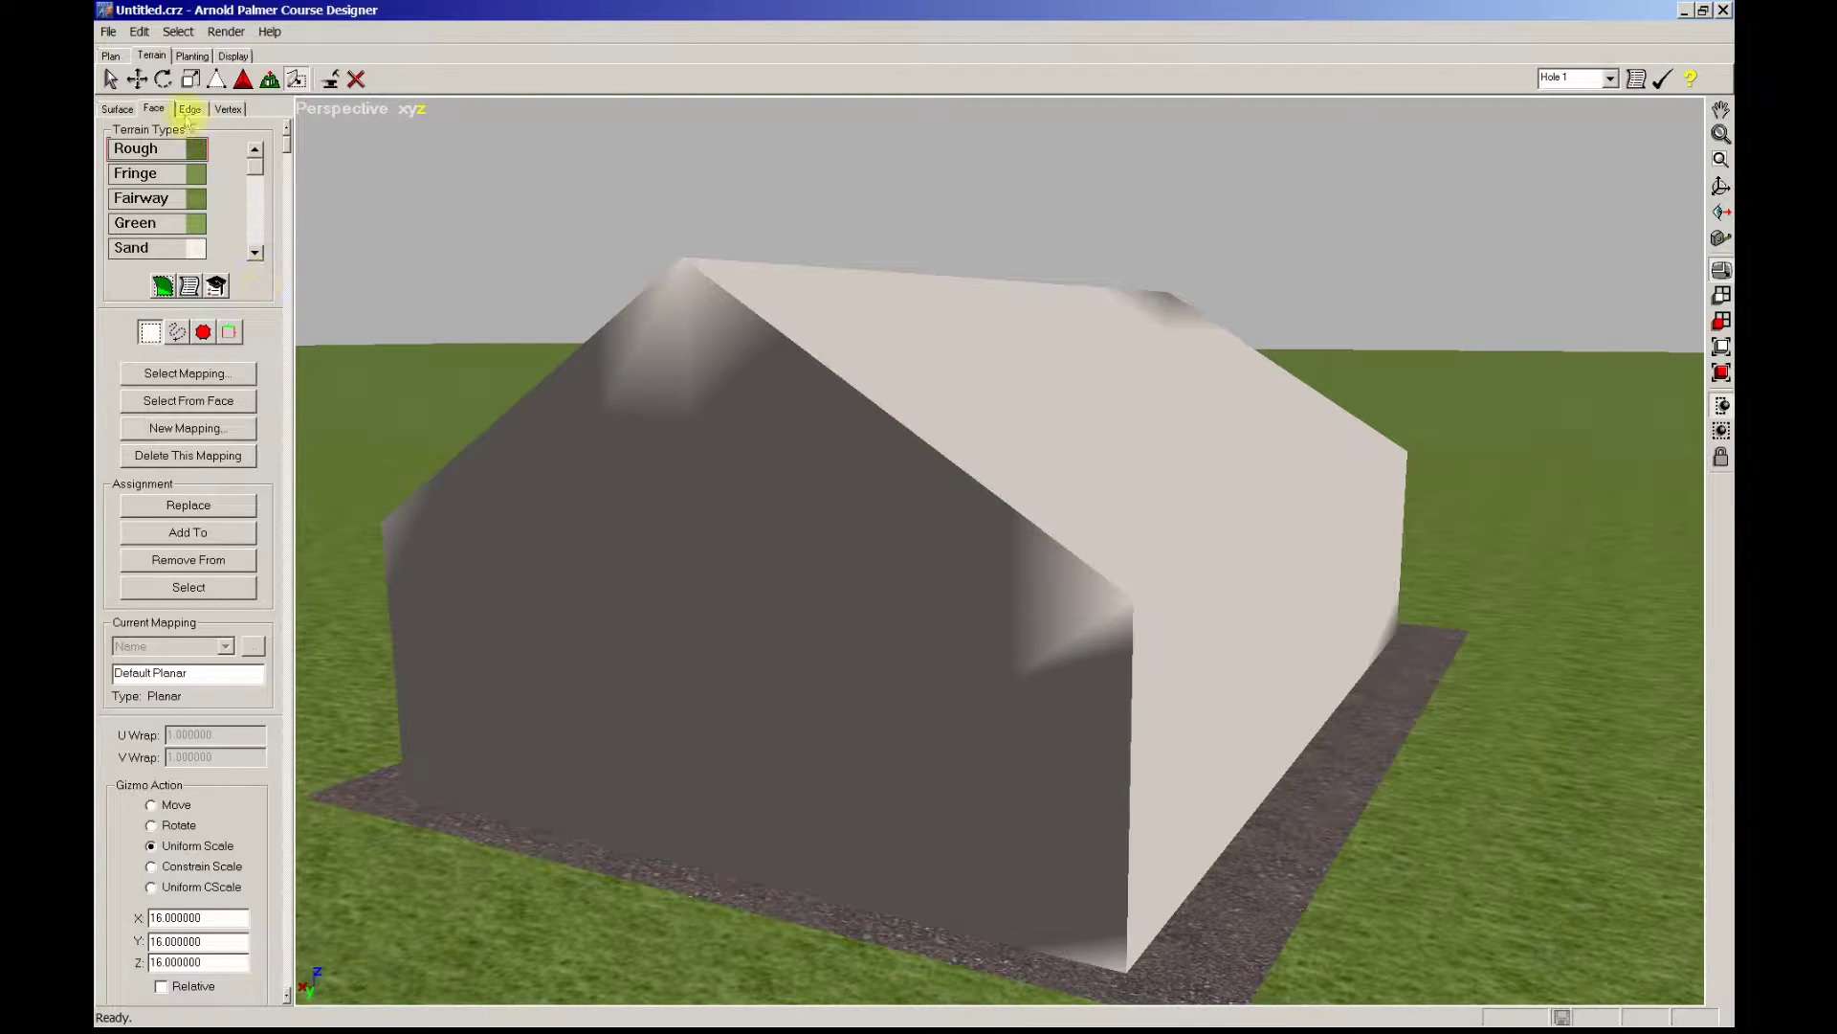
Select both faces of the house's roof slope by region.
click(111, 79)
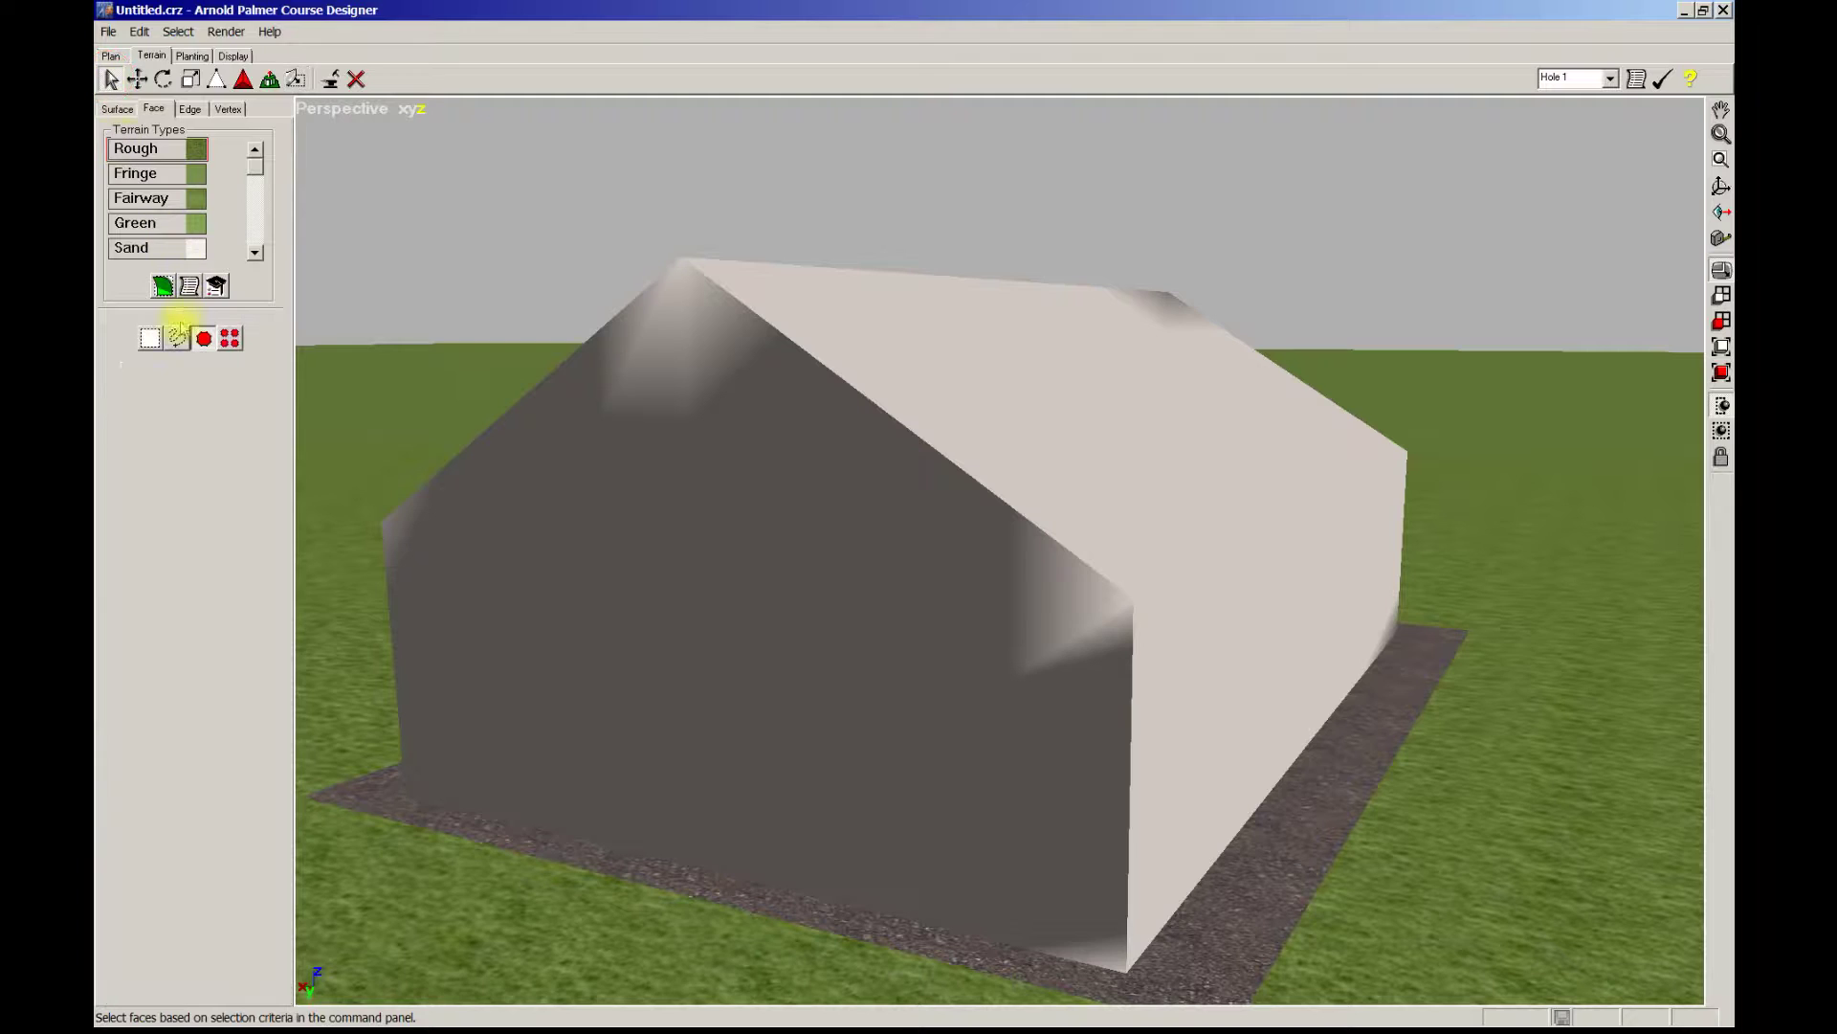
click(177, 338)
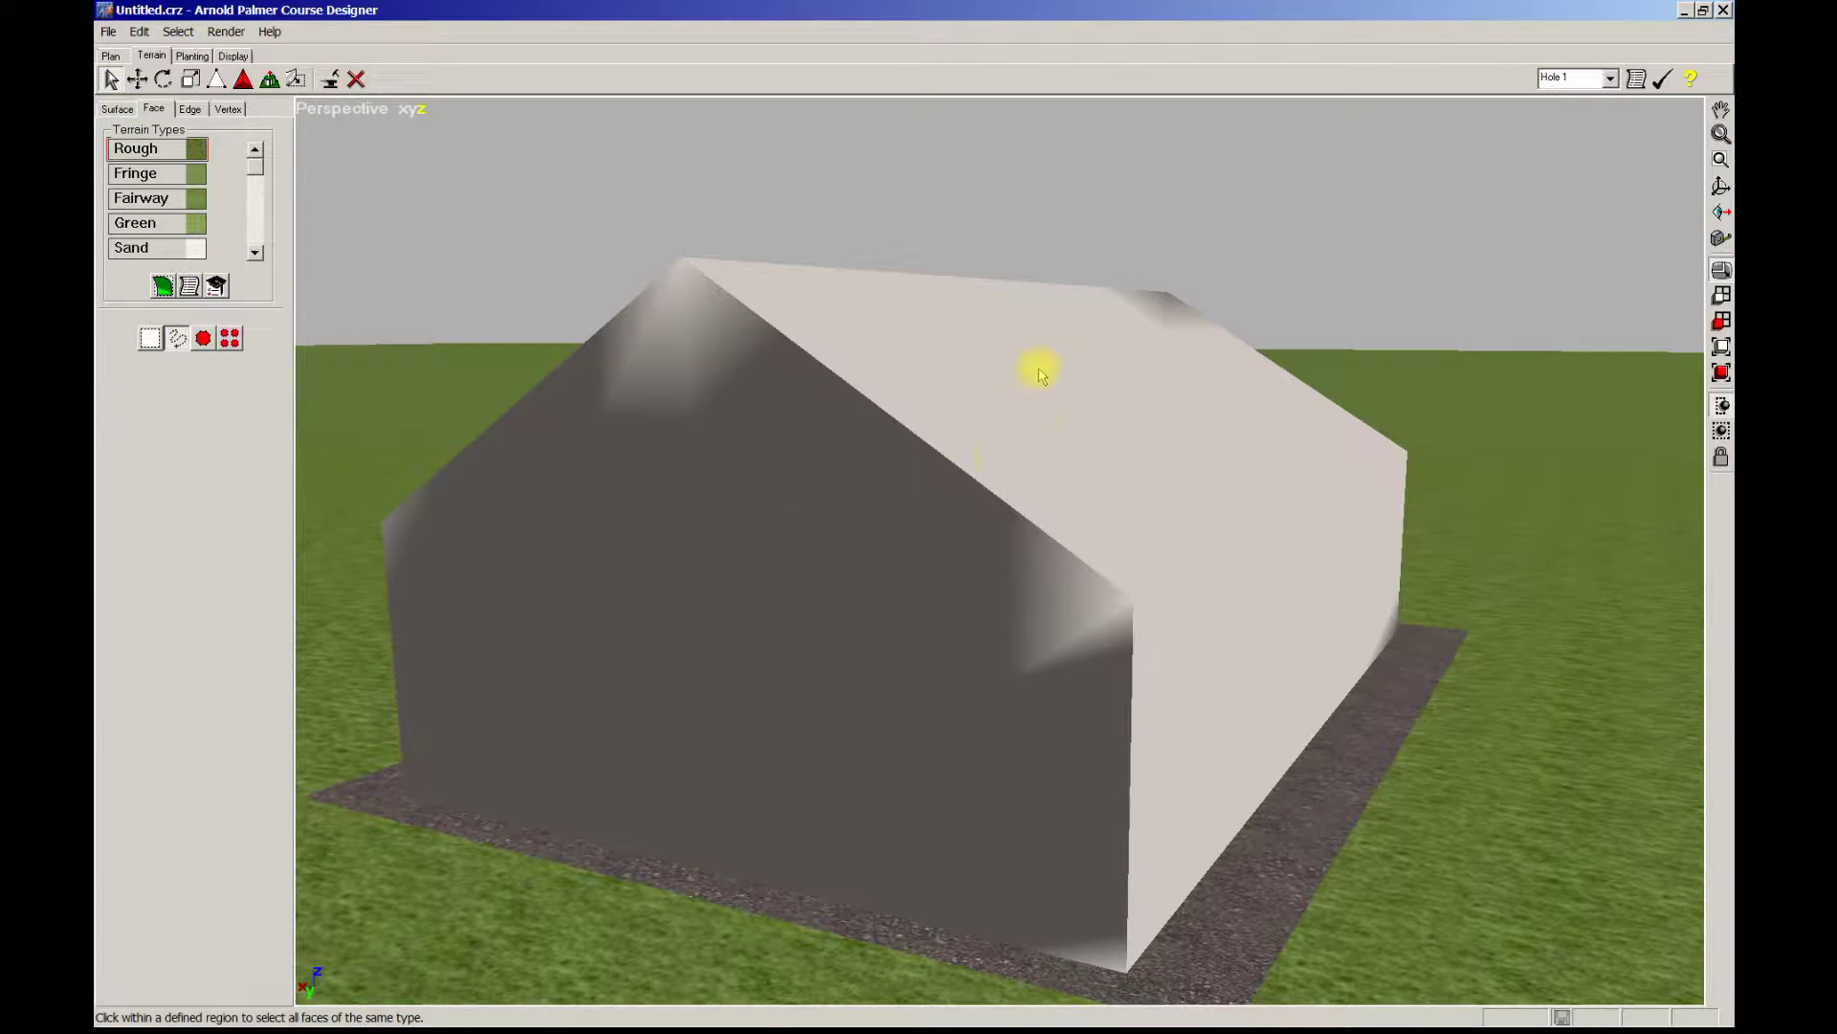
click(1009, 397)
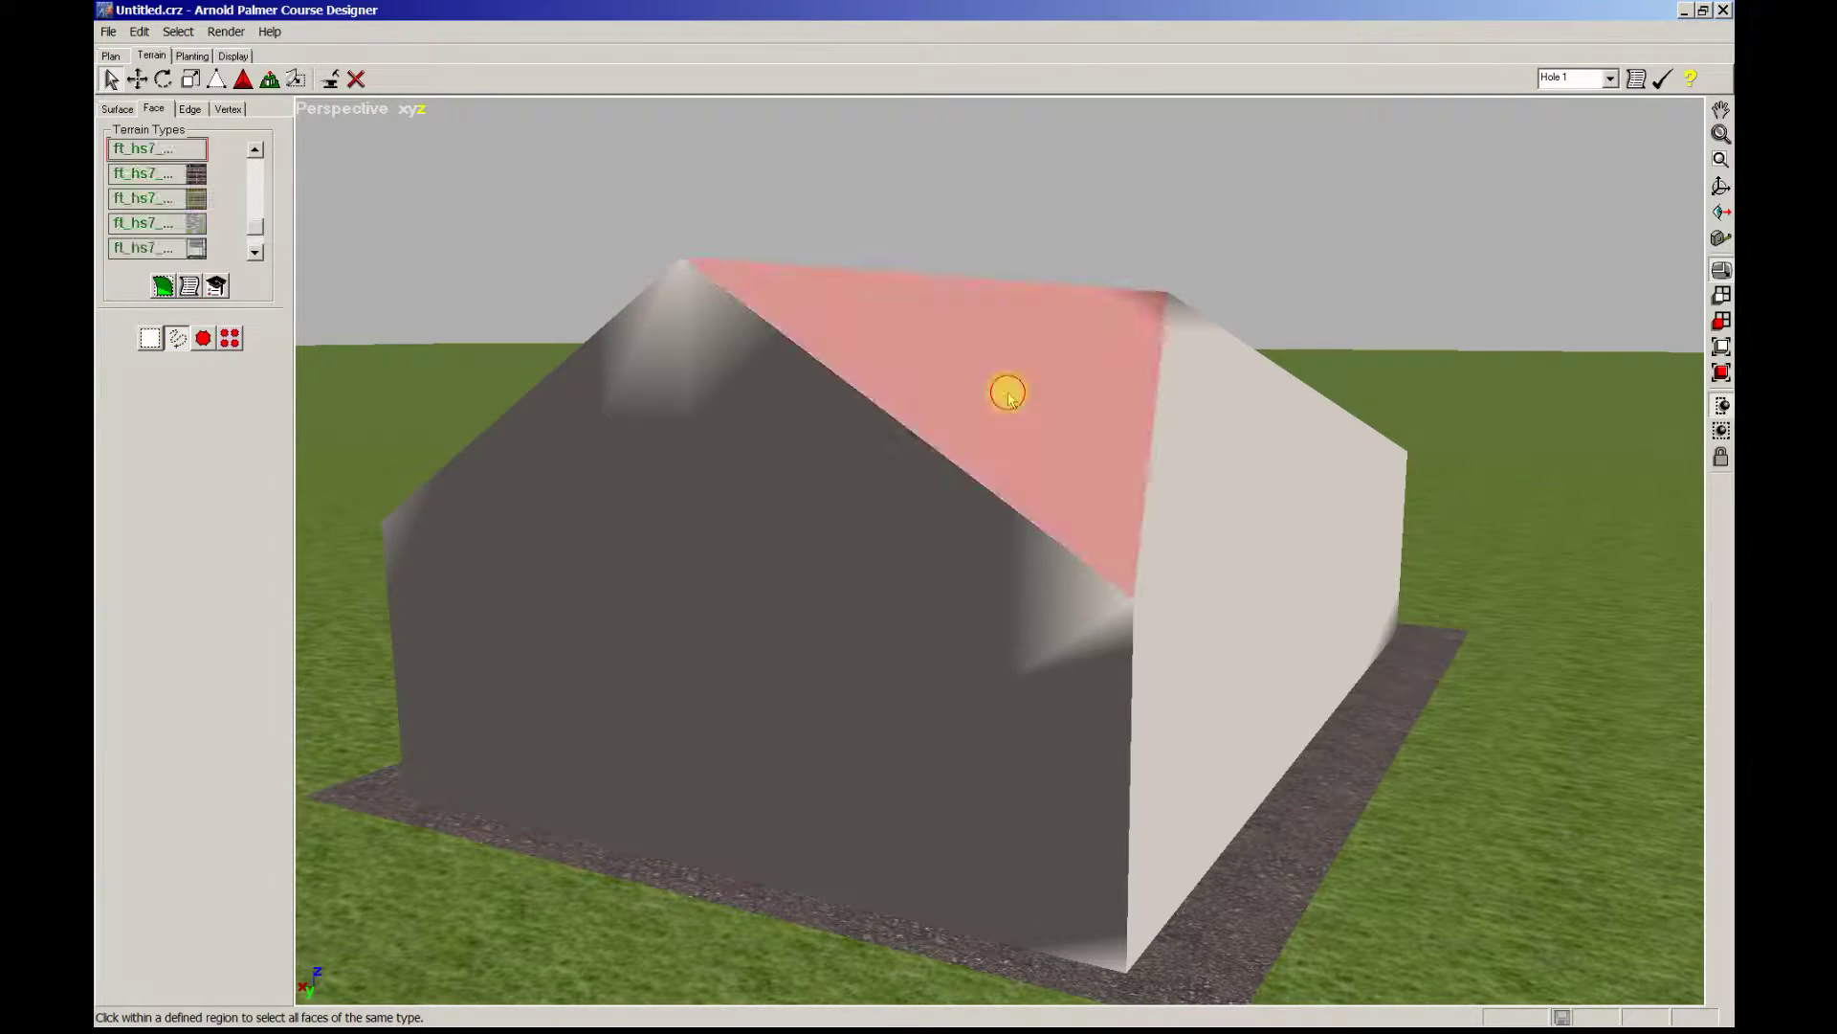
click(1230, 429)
middle_drag(996, 579, 1028, 635)
middle_drag(1369, 706, 1110, 718)
middle_drag(1082, 719, 1225, 724)
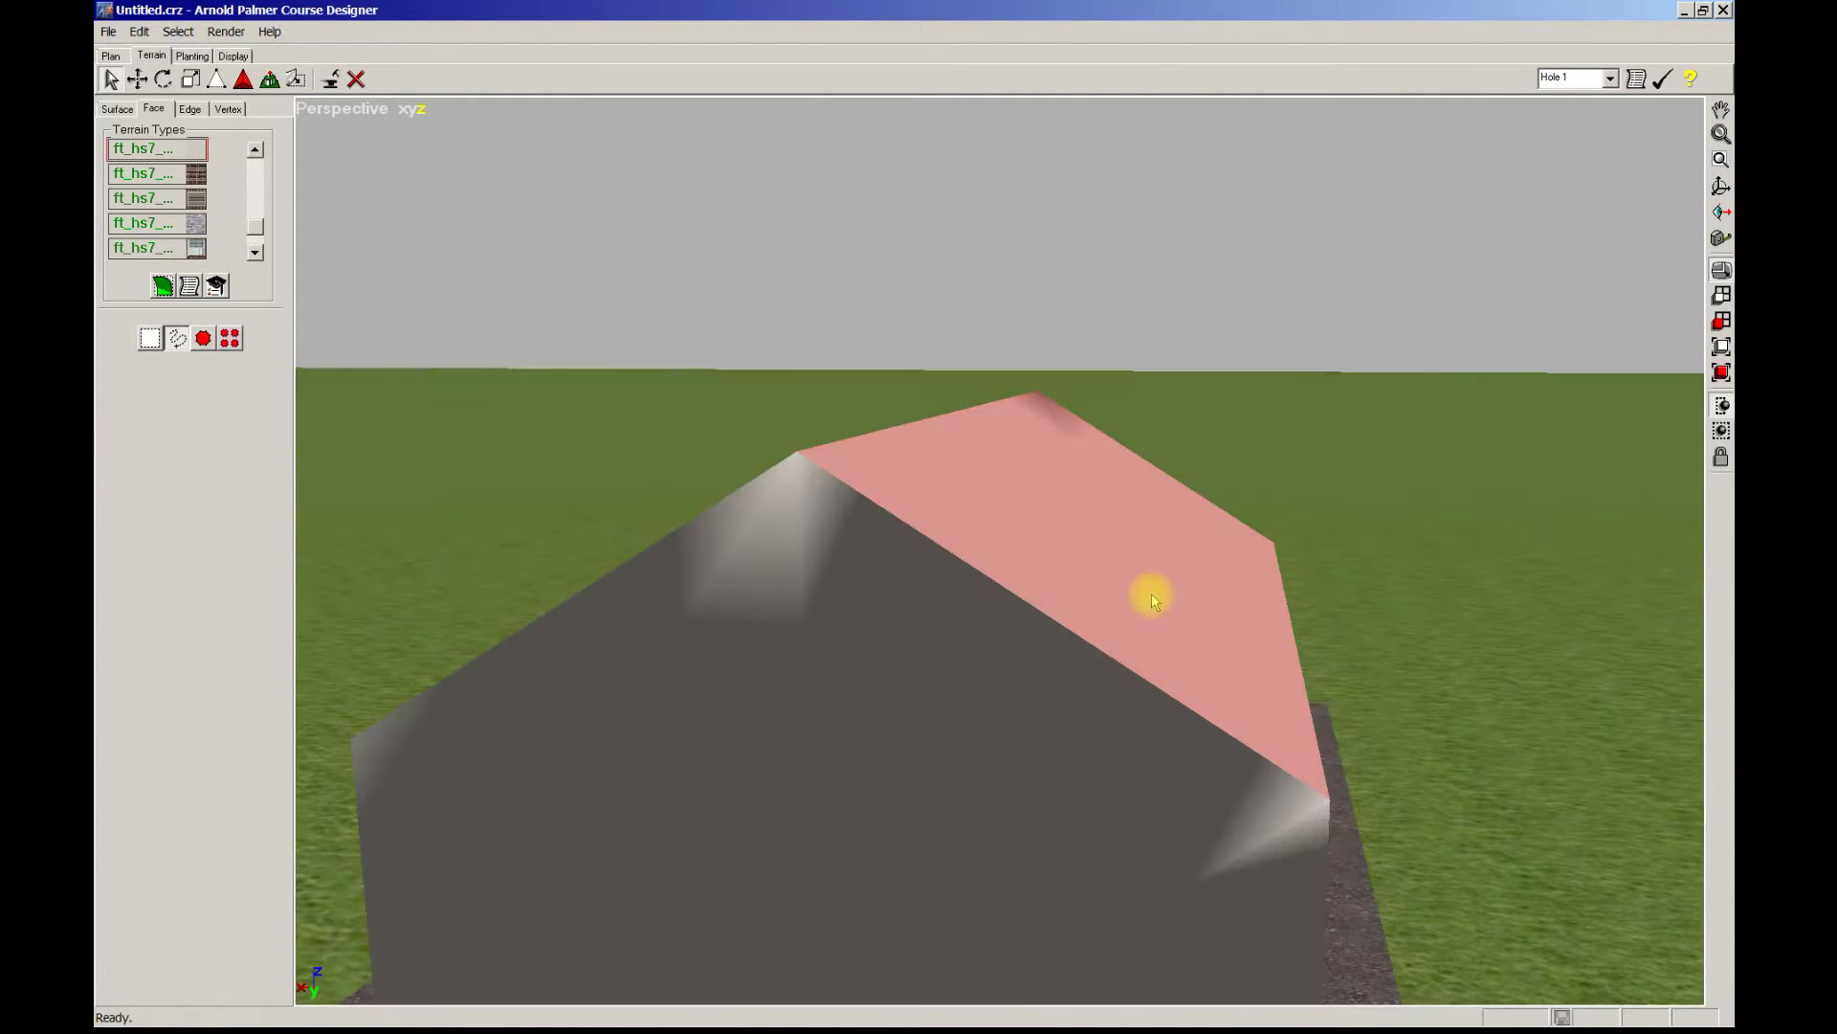
middle_drag(1106, 552, 1093, 558)
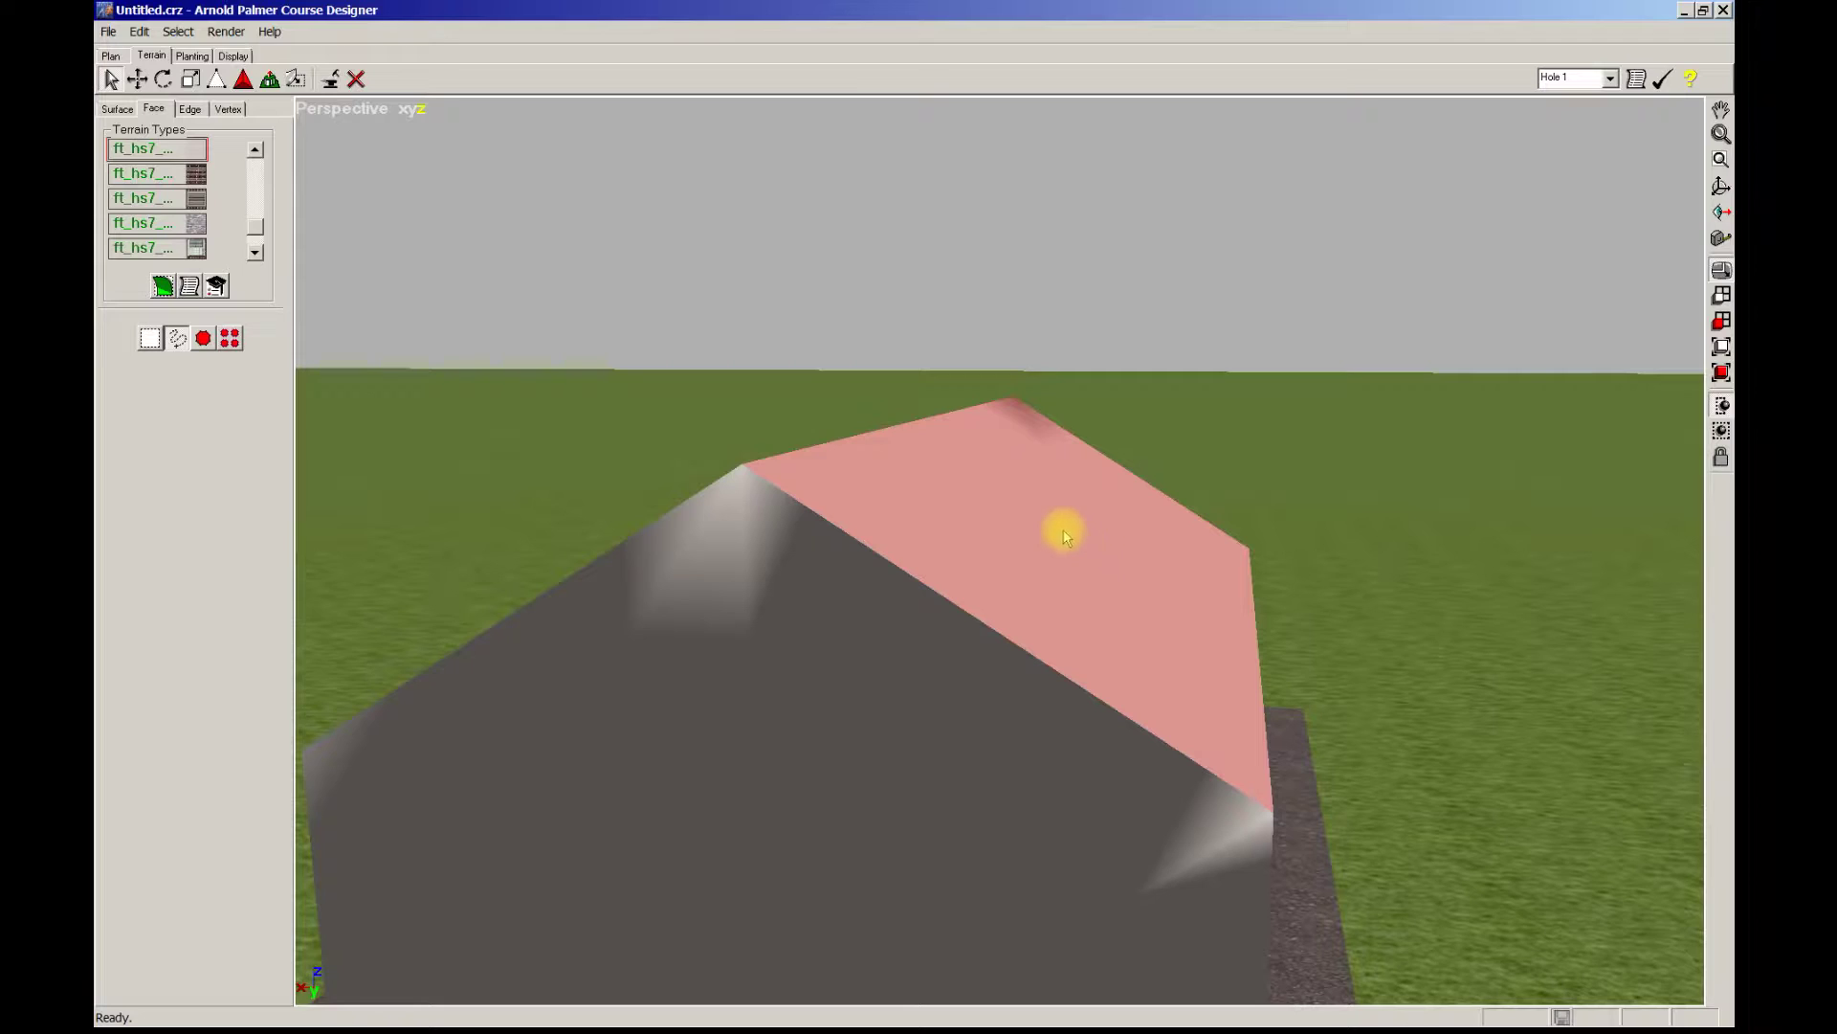
middle_drag(931, 709, 957, 670)
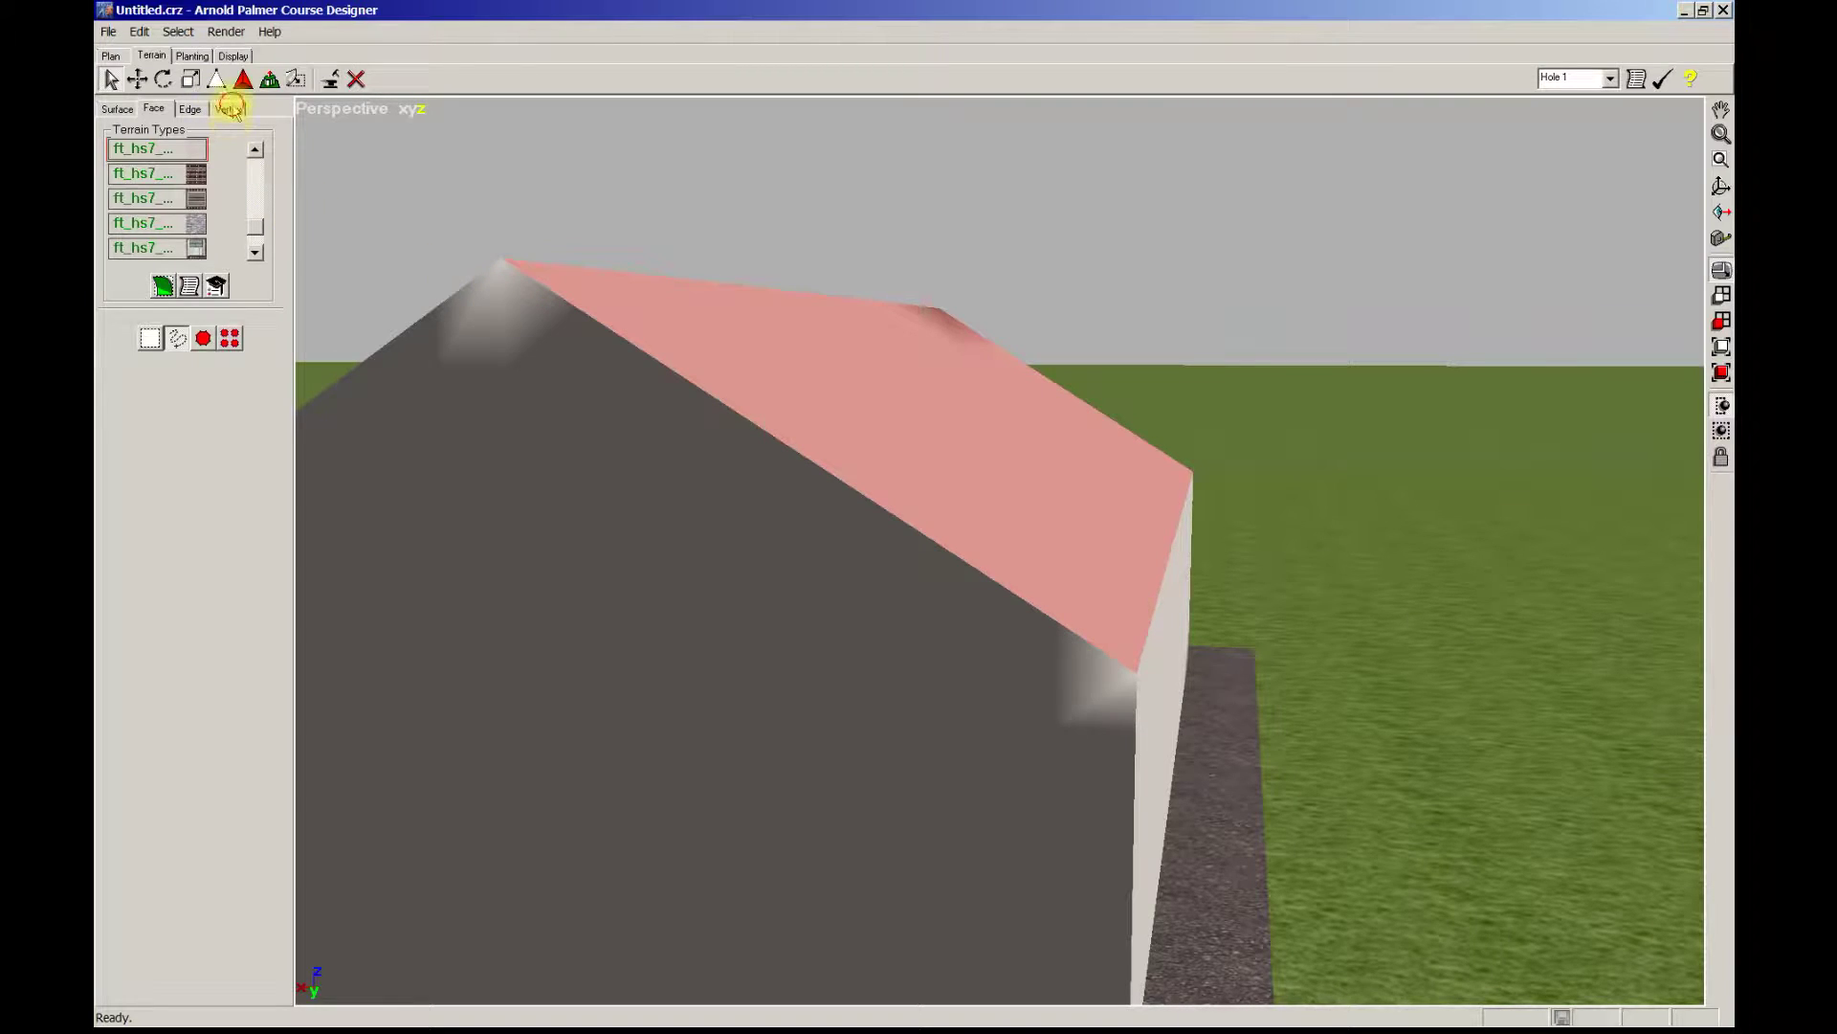
Select the vertex at the front eave corner of the roof slope and raise it to a height of about 118.61.
click(229, 109)
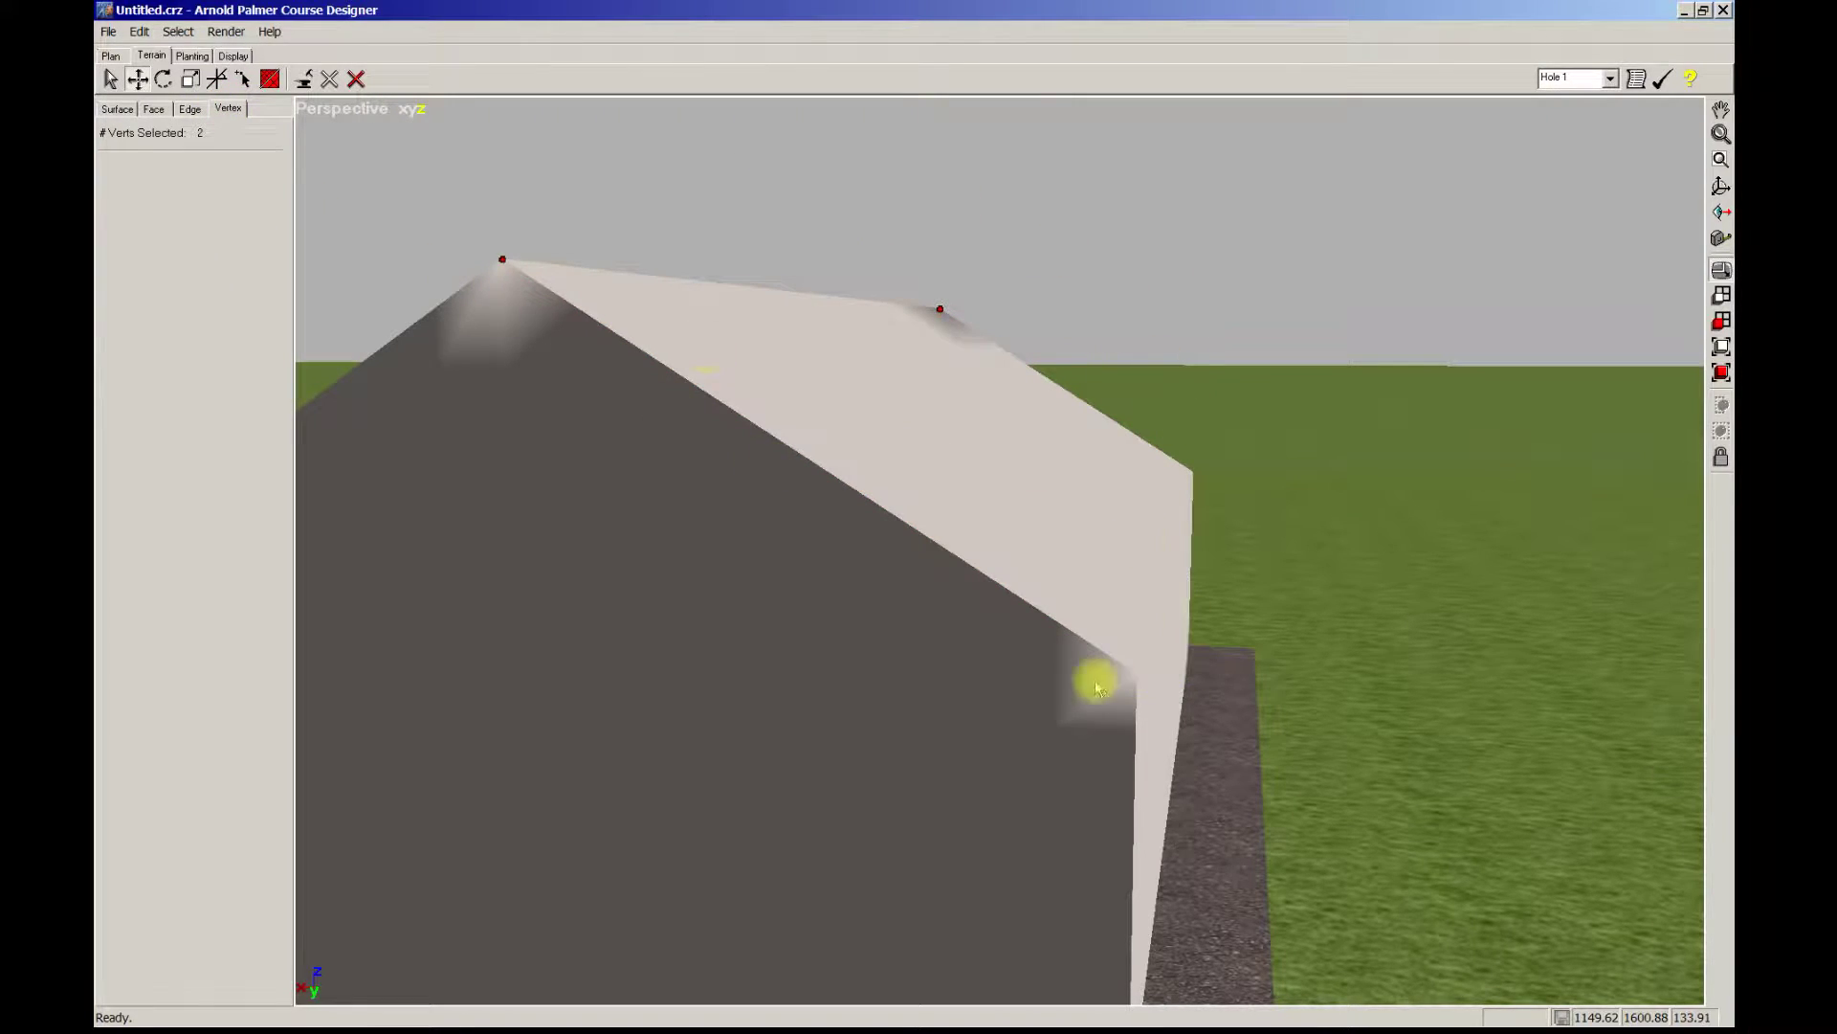
click(1134, 672)
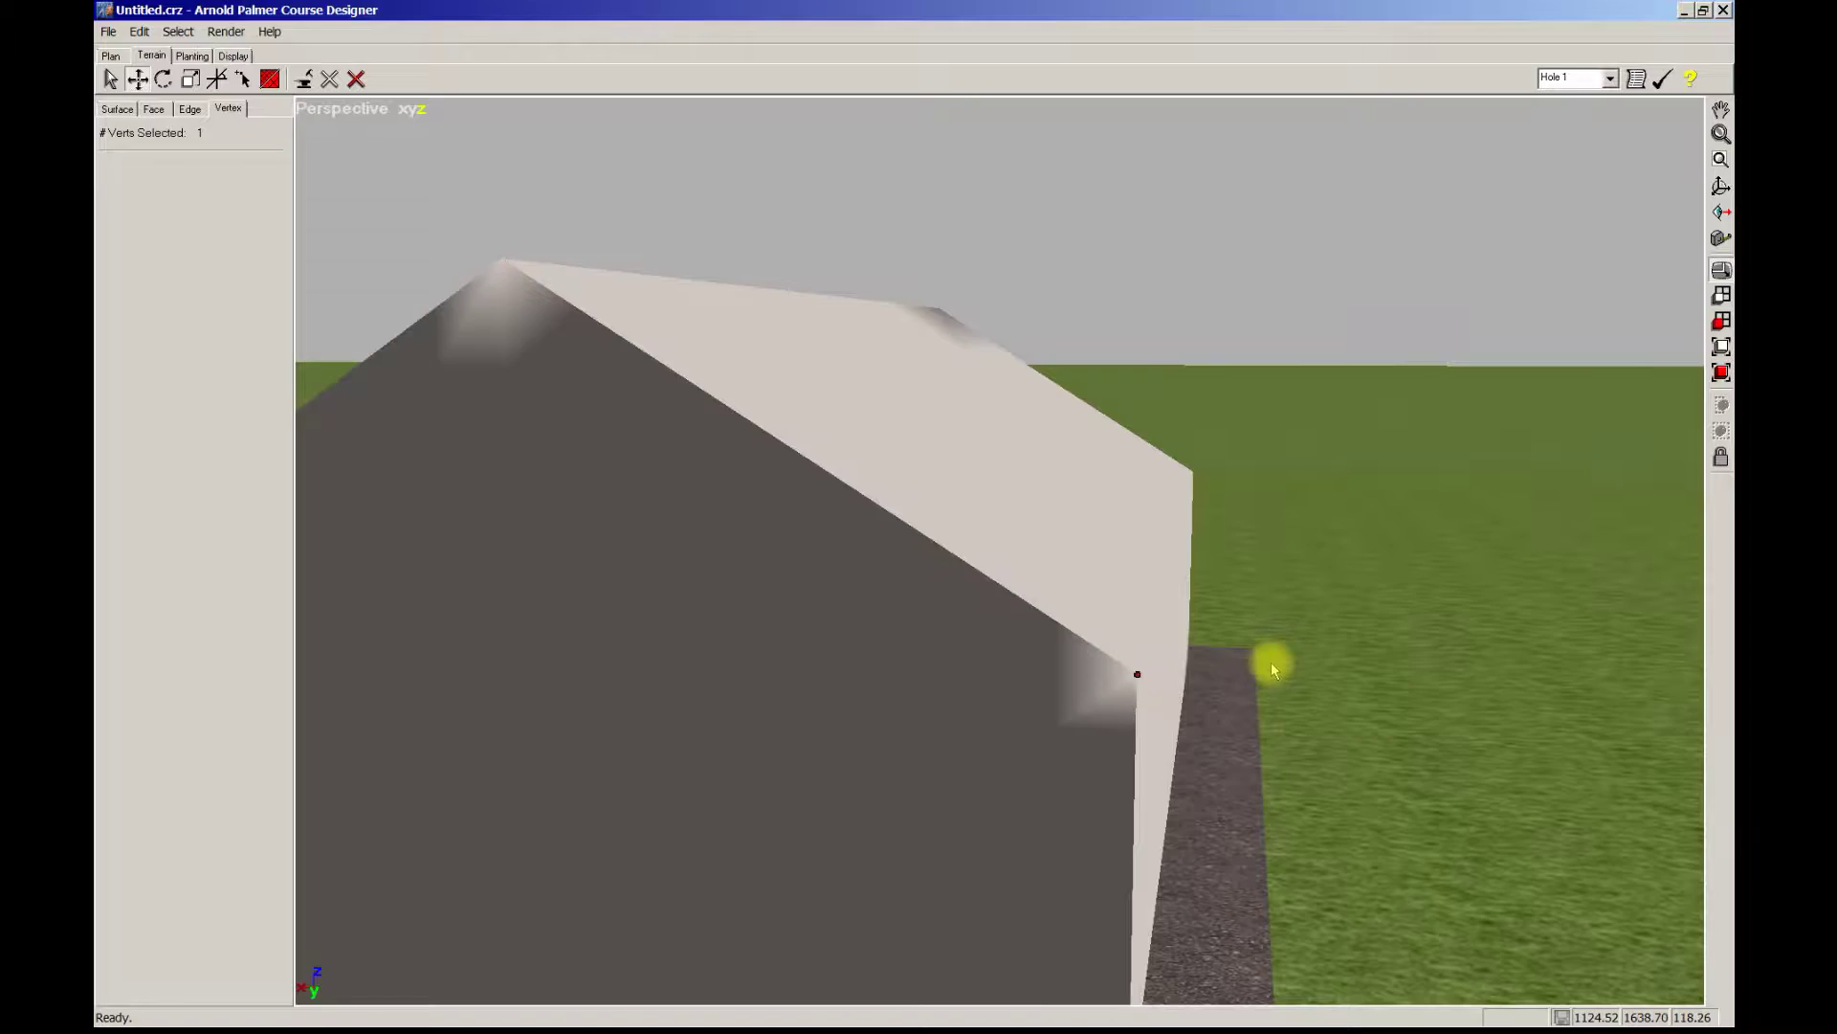
scroll(1273, 647, up, 3)
scroll(1277, 645, up, 1)
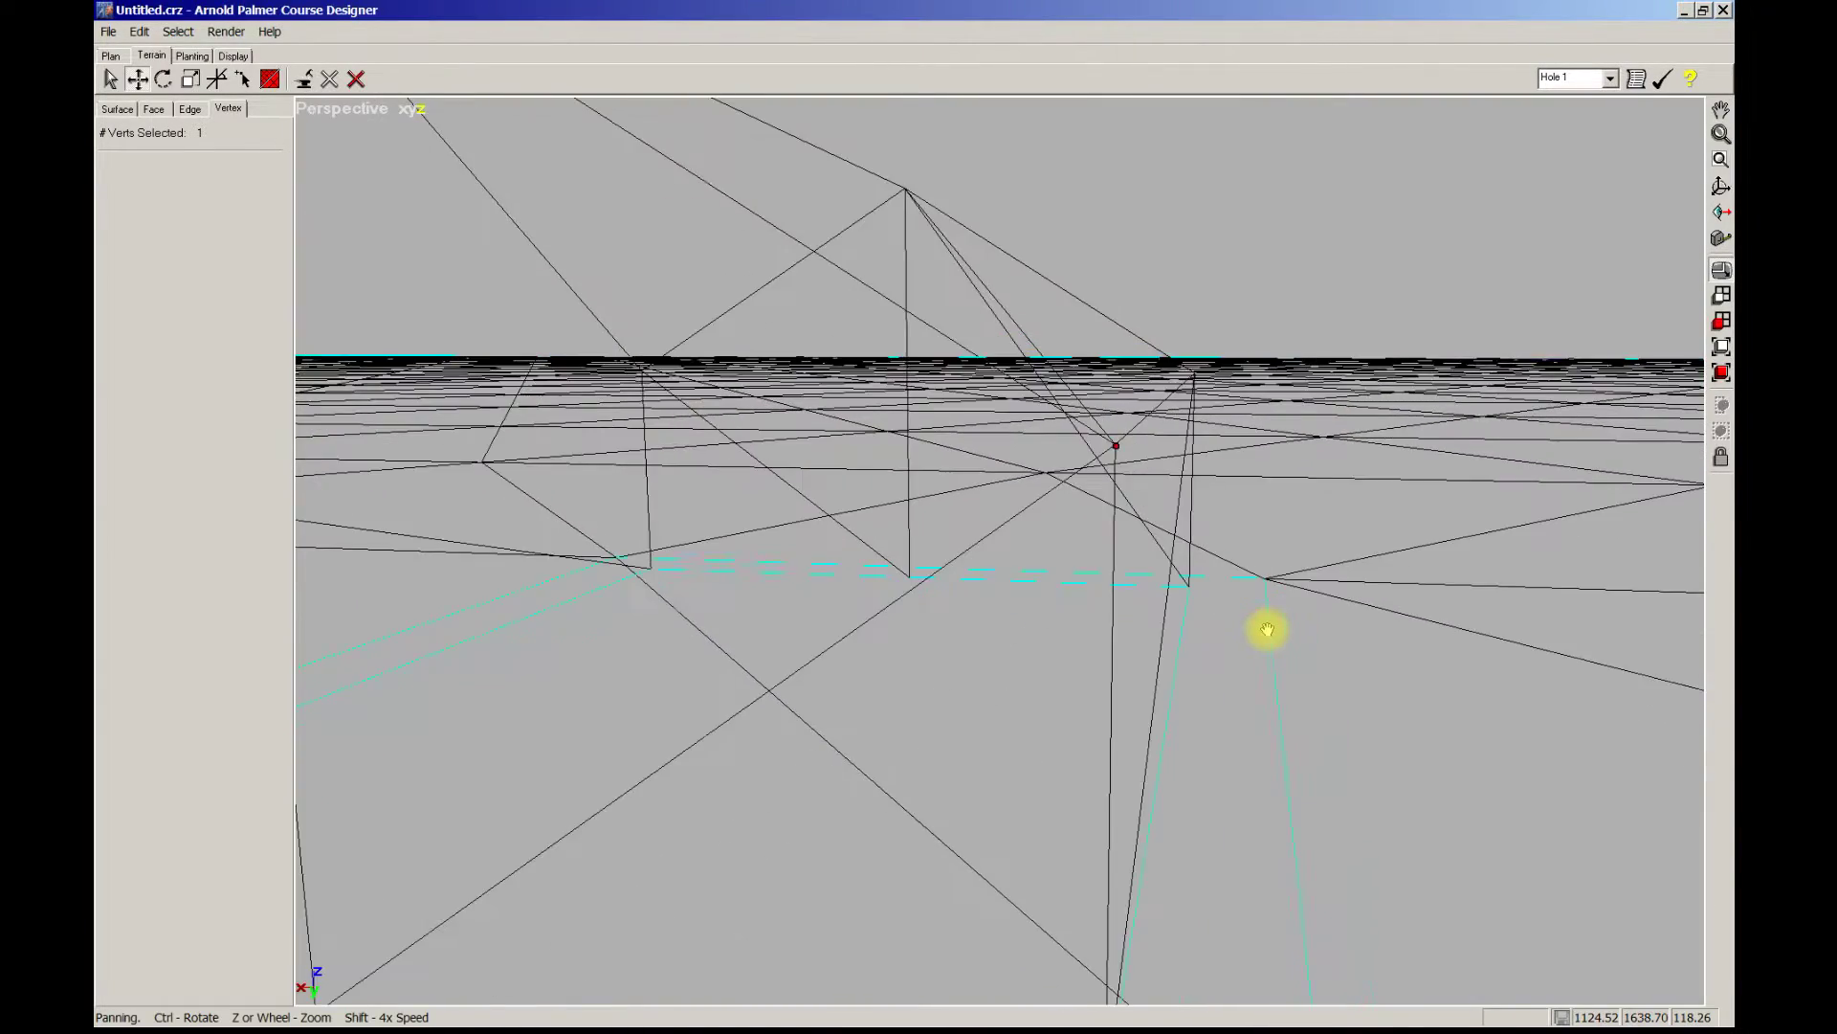
scroll(1232, 574, up, 1)
scroll(1228, 613, up, 4)
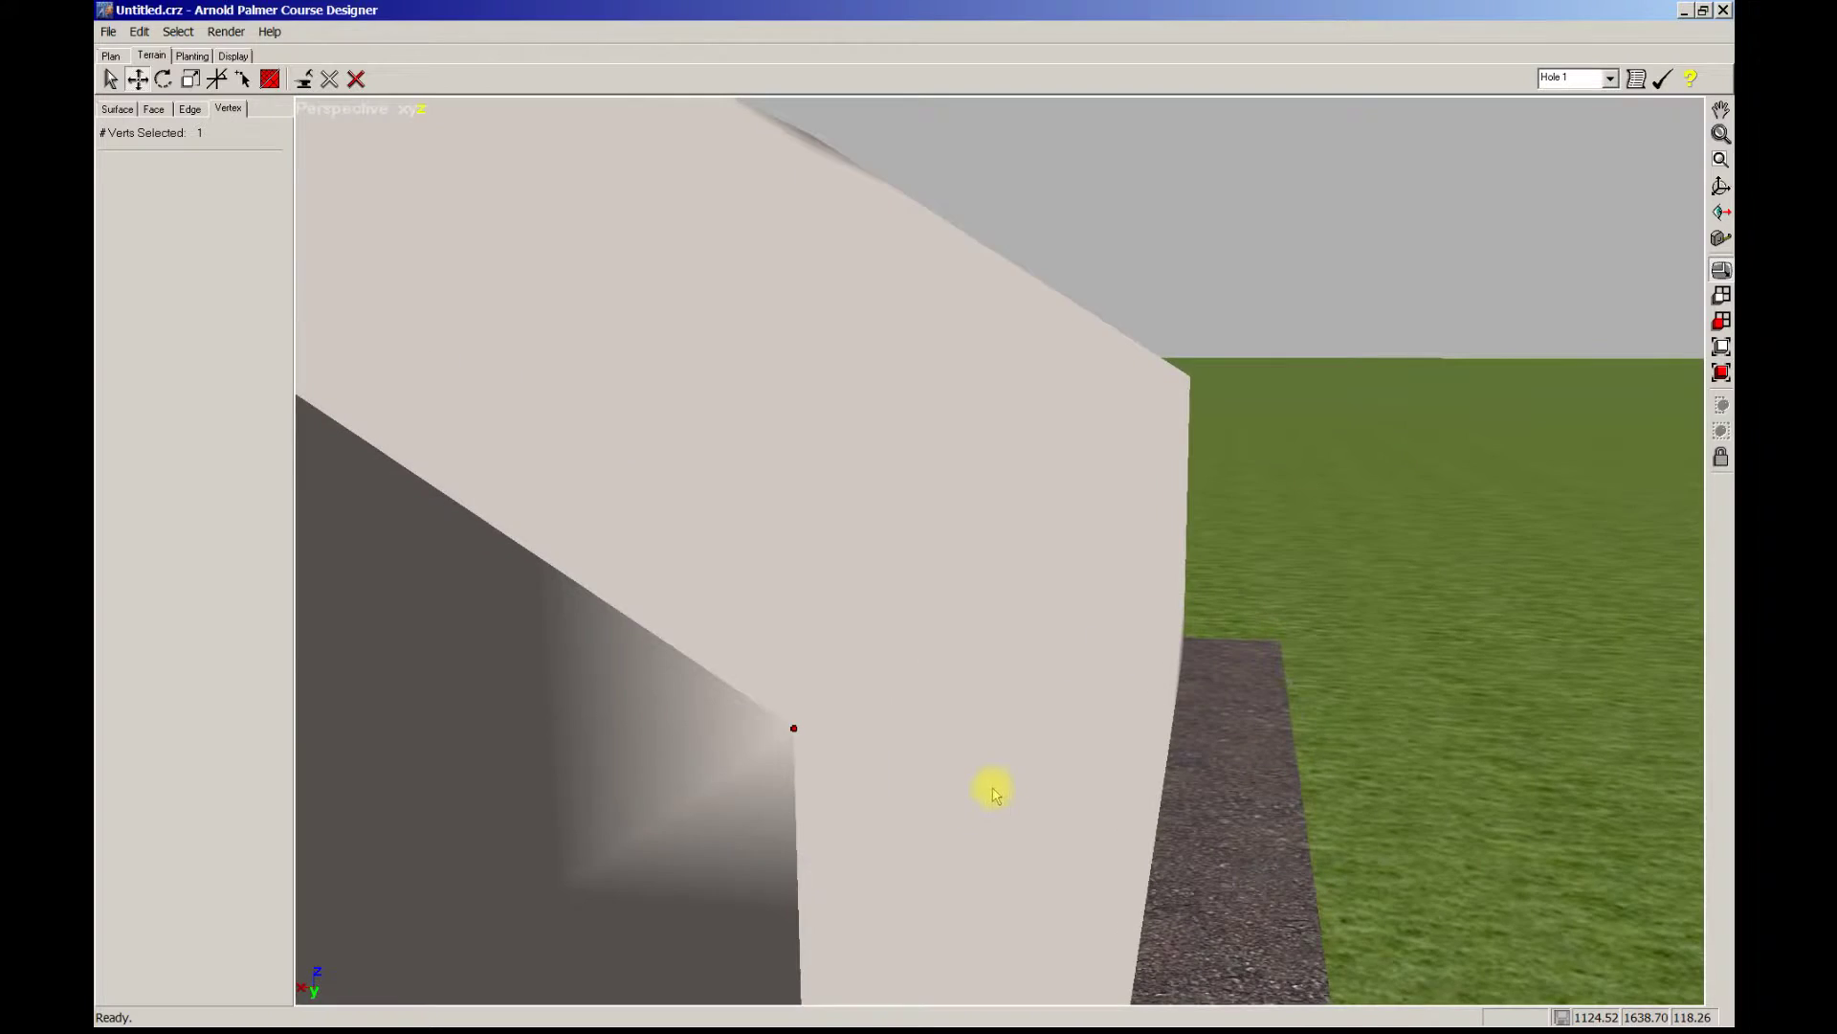
middle_drag(992, 788, 998, 777)
middle_drag(1053, 535, 1050, 534)
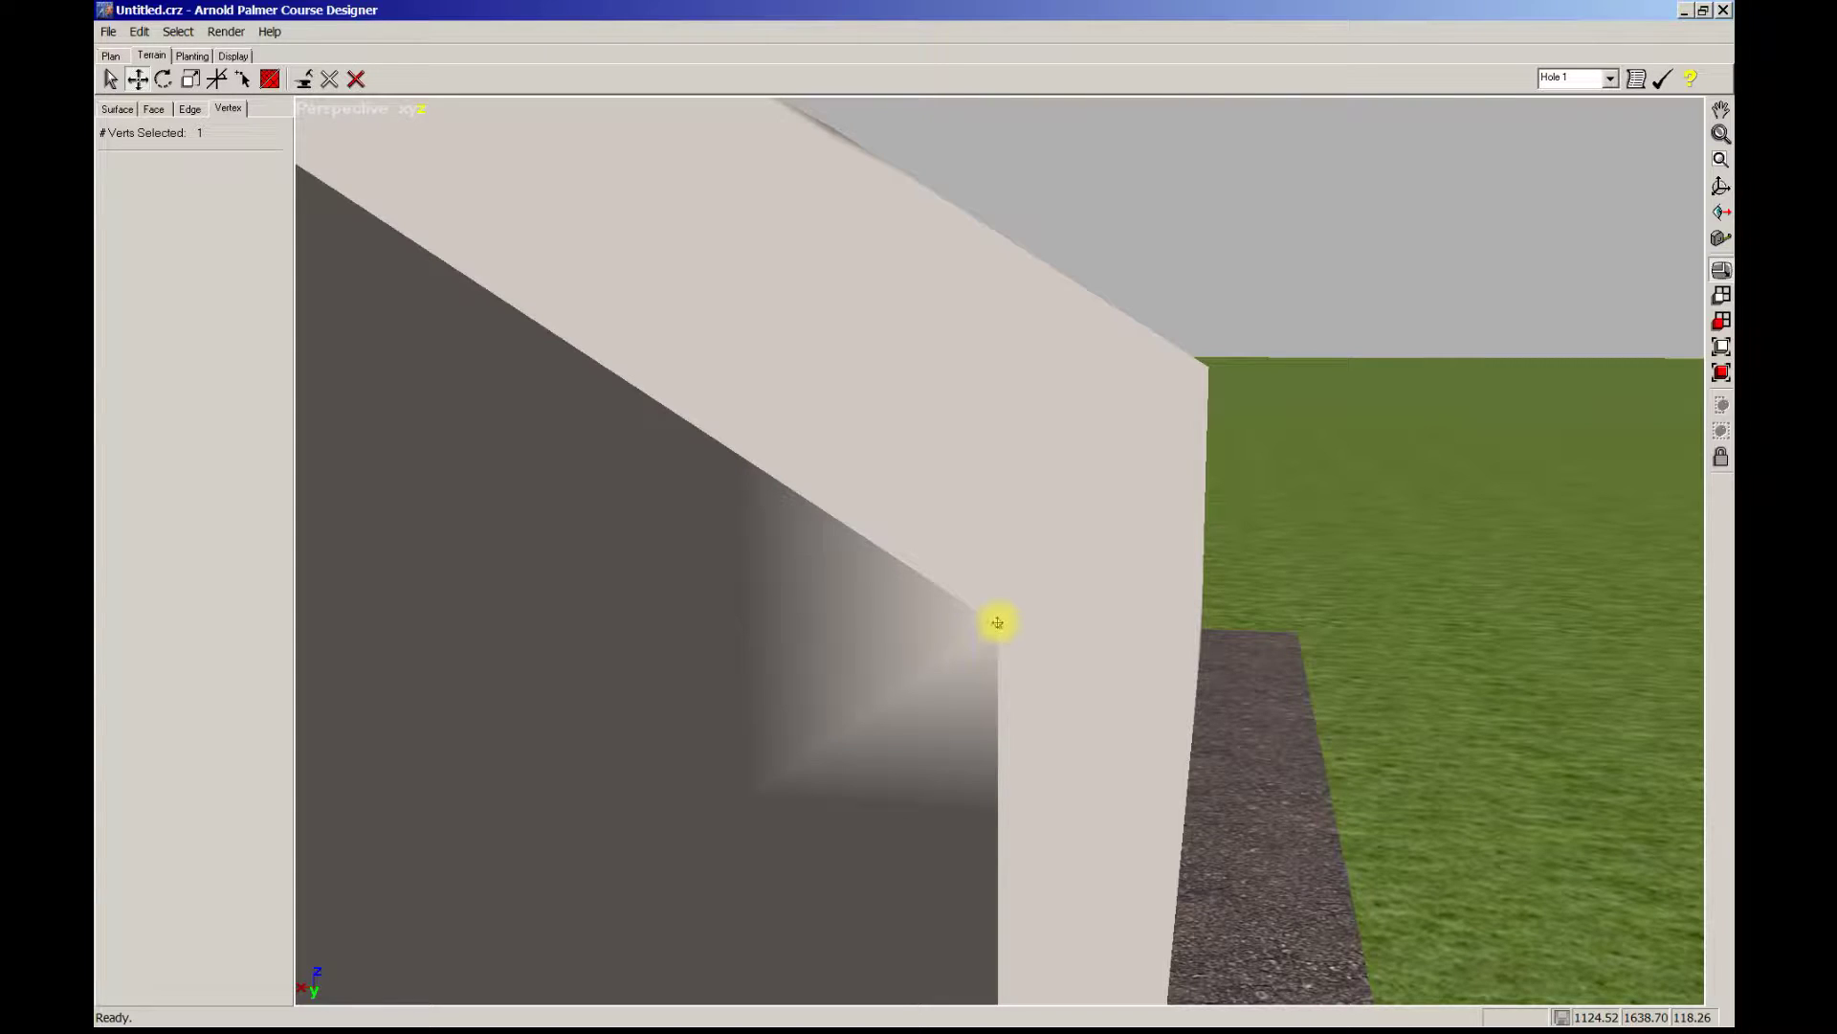
drag(998, 622, 997, 566)
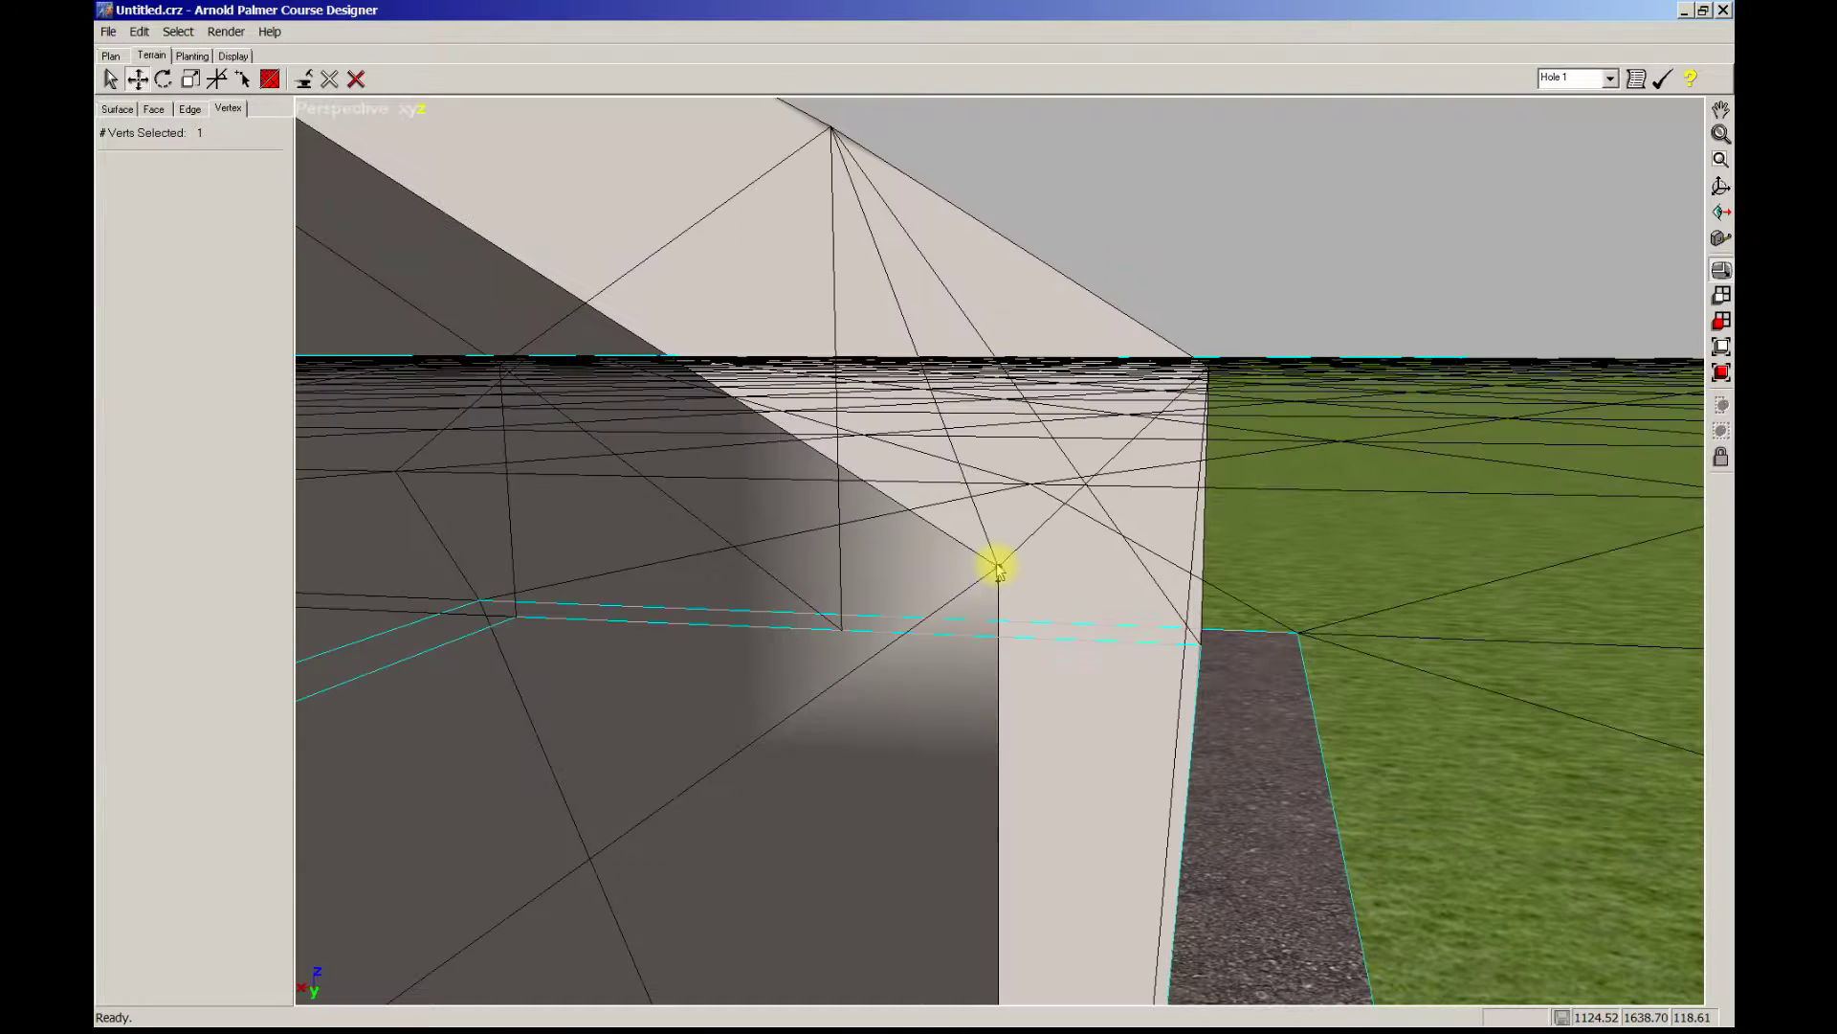
Try to fine-tune the height of the front eave corner vertex in wireframe view.
key(F3)
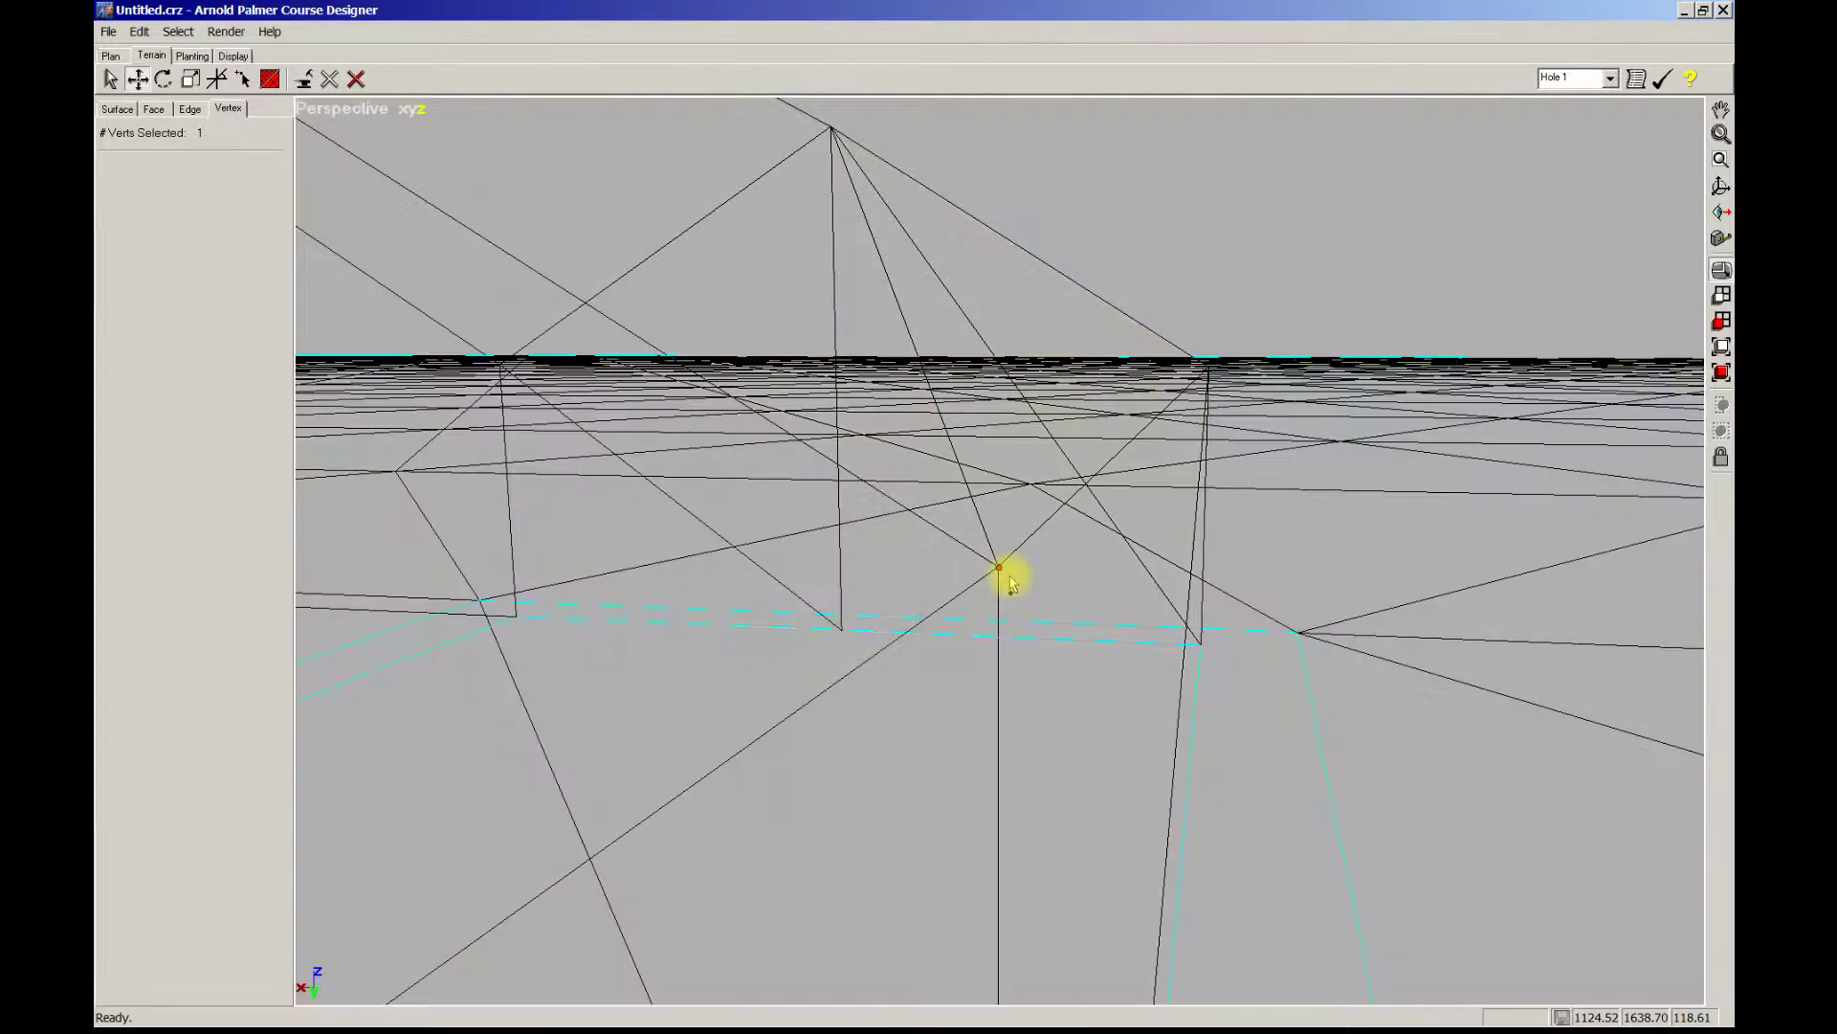
mouse_move(998, 565)
mouse_down()
mouse_move(996, 414)
mouse_move(998, 573)
mouse_up()
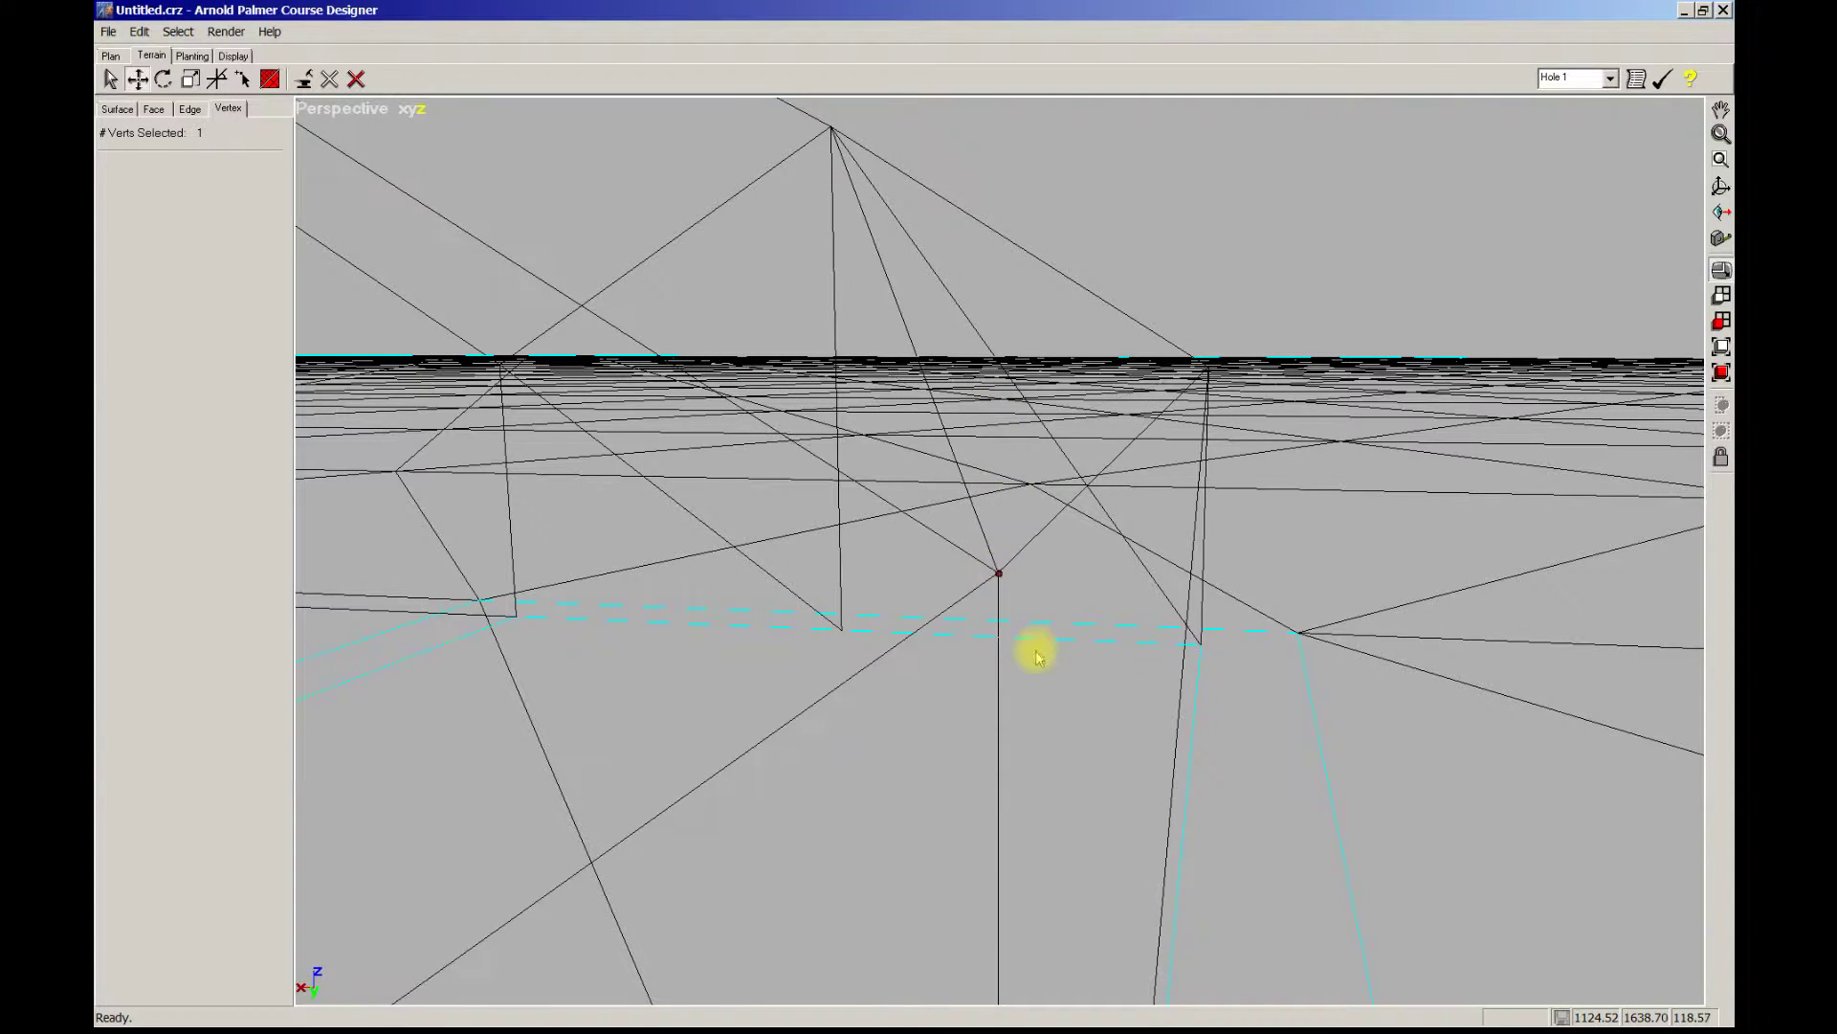
click(998, 595)
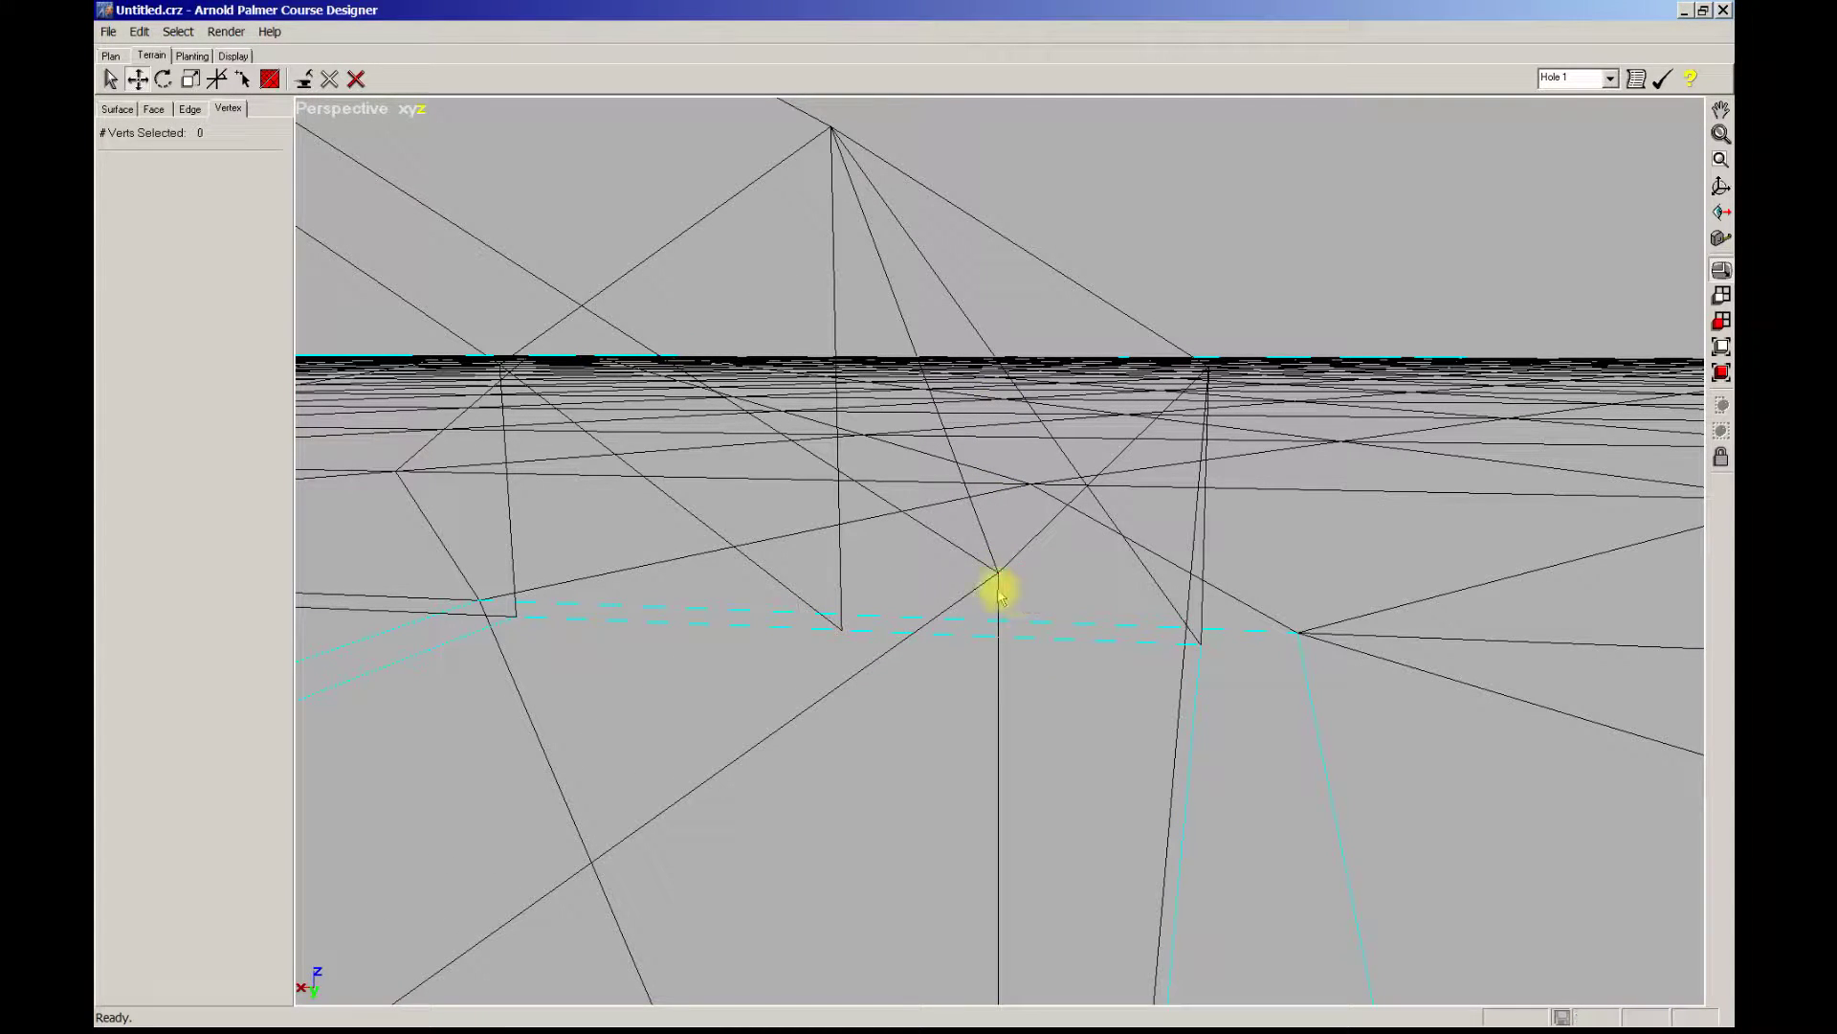
drag(998, 572, 998, 595)
Undo the moves of the front eave corner vertex and return to the shaded view without mesh lines.
key(ctrl+z)
key(ctrl+z)
key(ctrl+z)
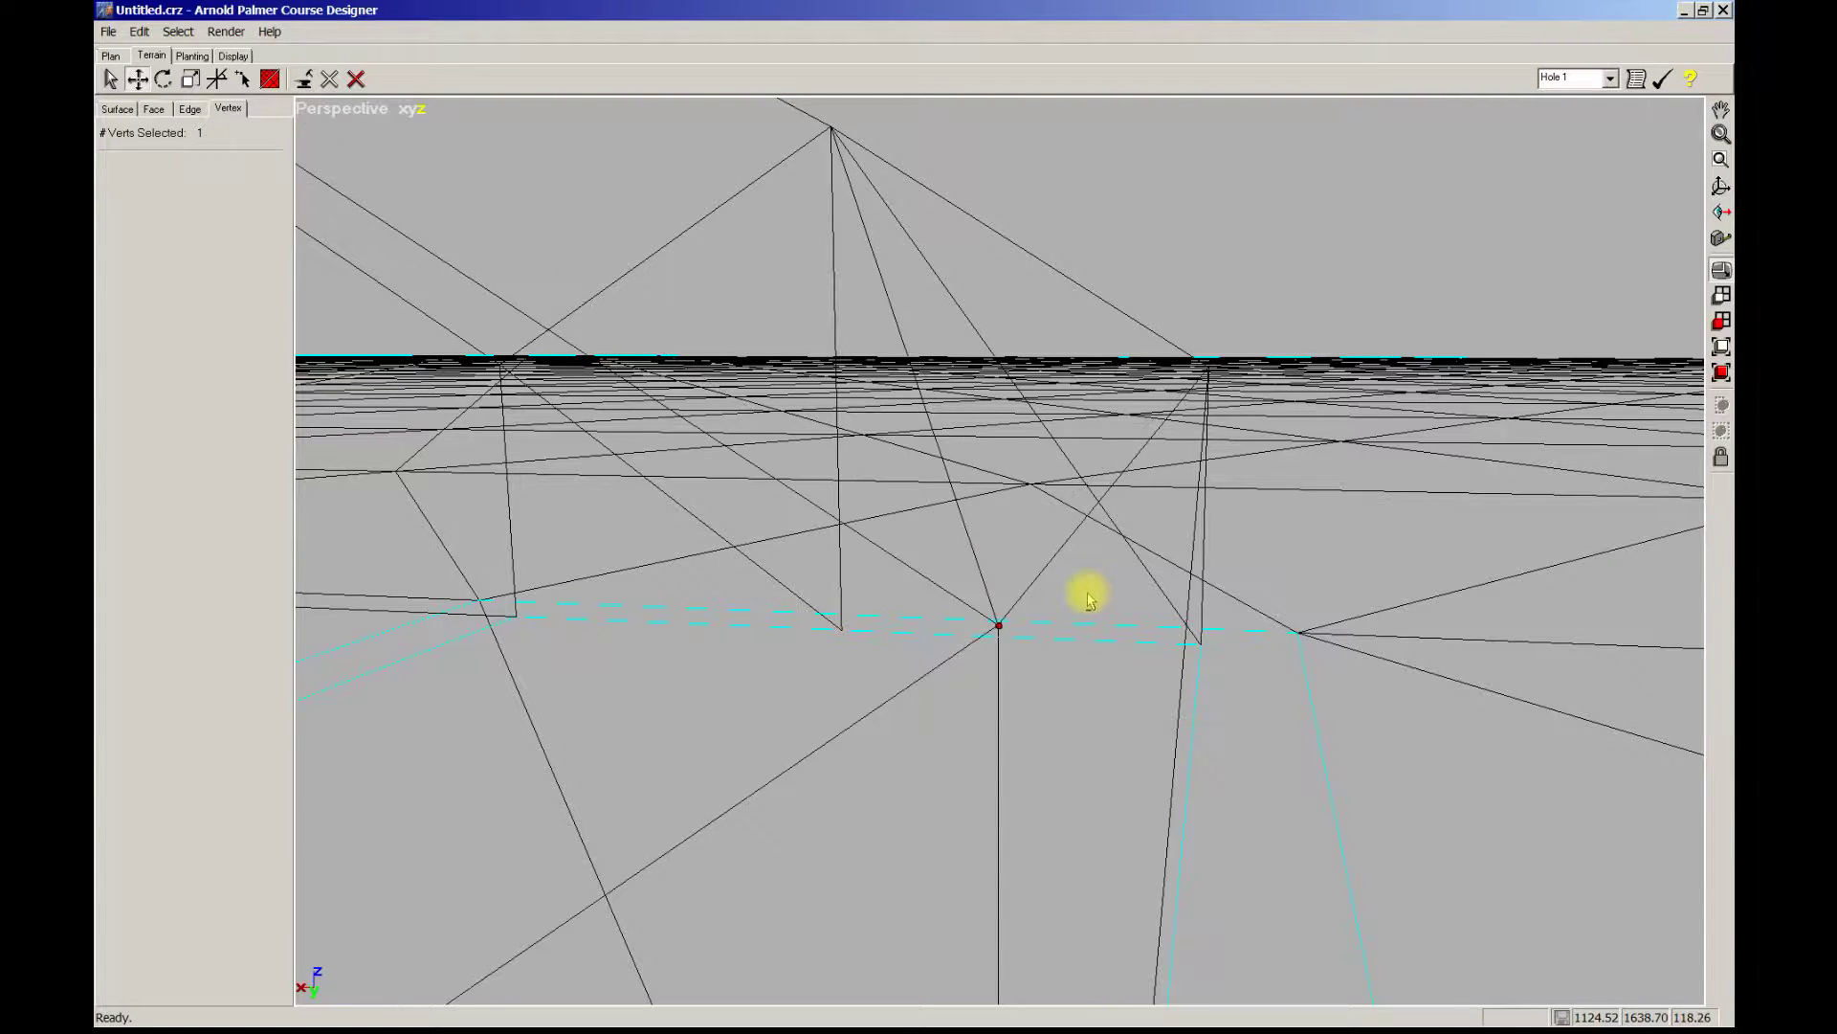
scroll(1085, 605, down, 3)
middle_drag(1050, 635, 1060, 634)
scroll(1060, 637, down, 4)
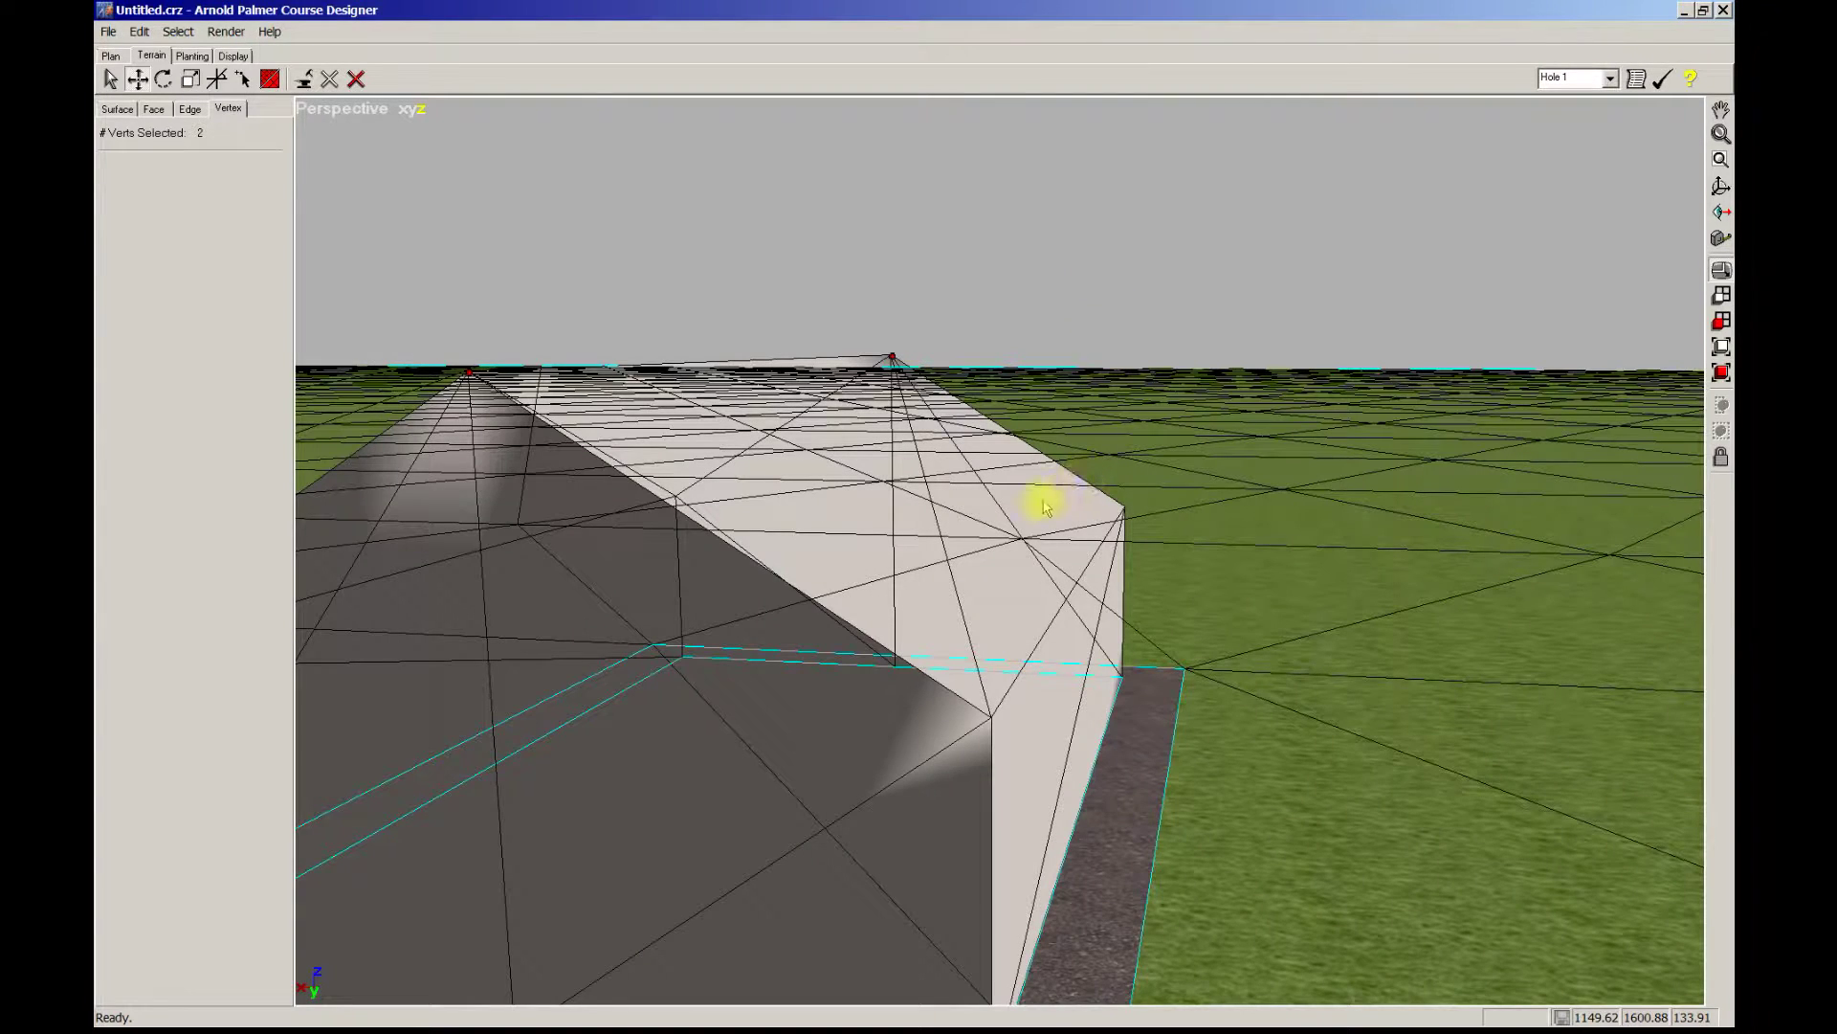
mouse_move(1046, 501)
middle_down()
mouse_move(1022, 509)
mouse_move(1062, 500)
mouse_move(1052, 546)
middle_up()
key(F4)
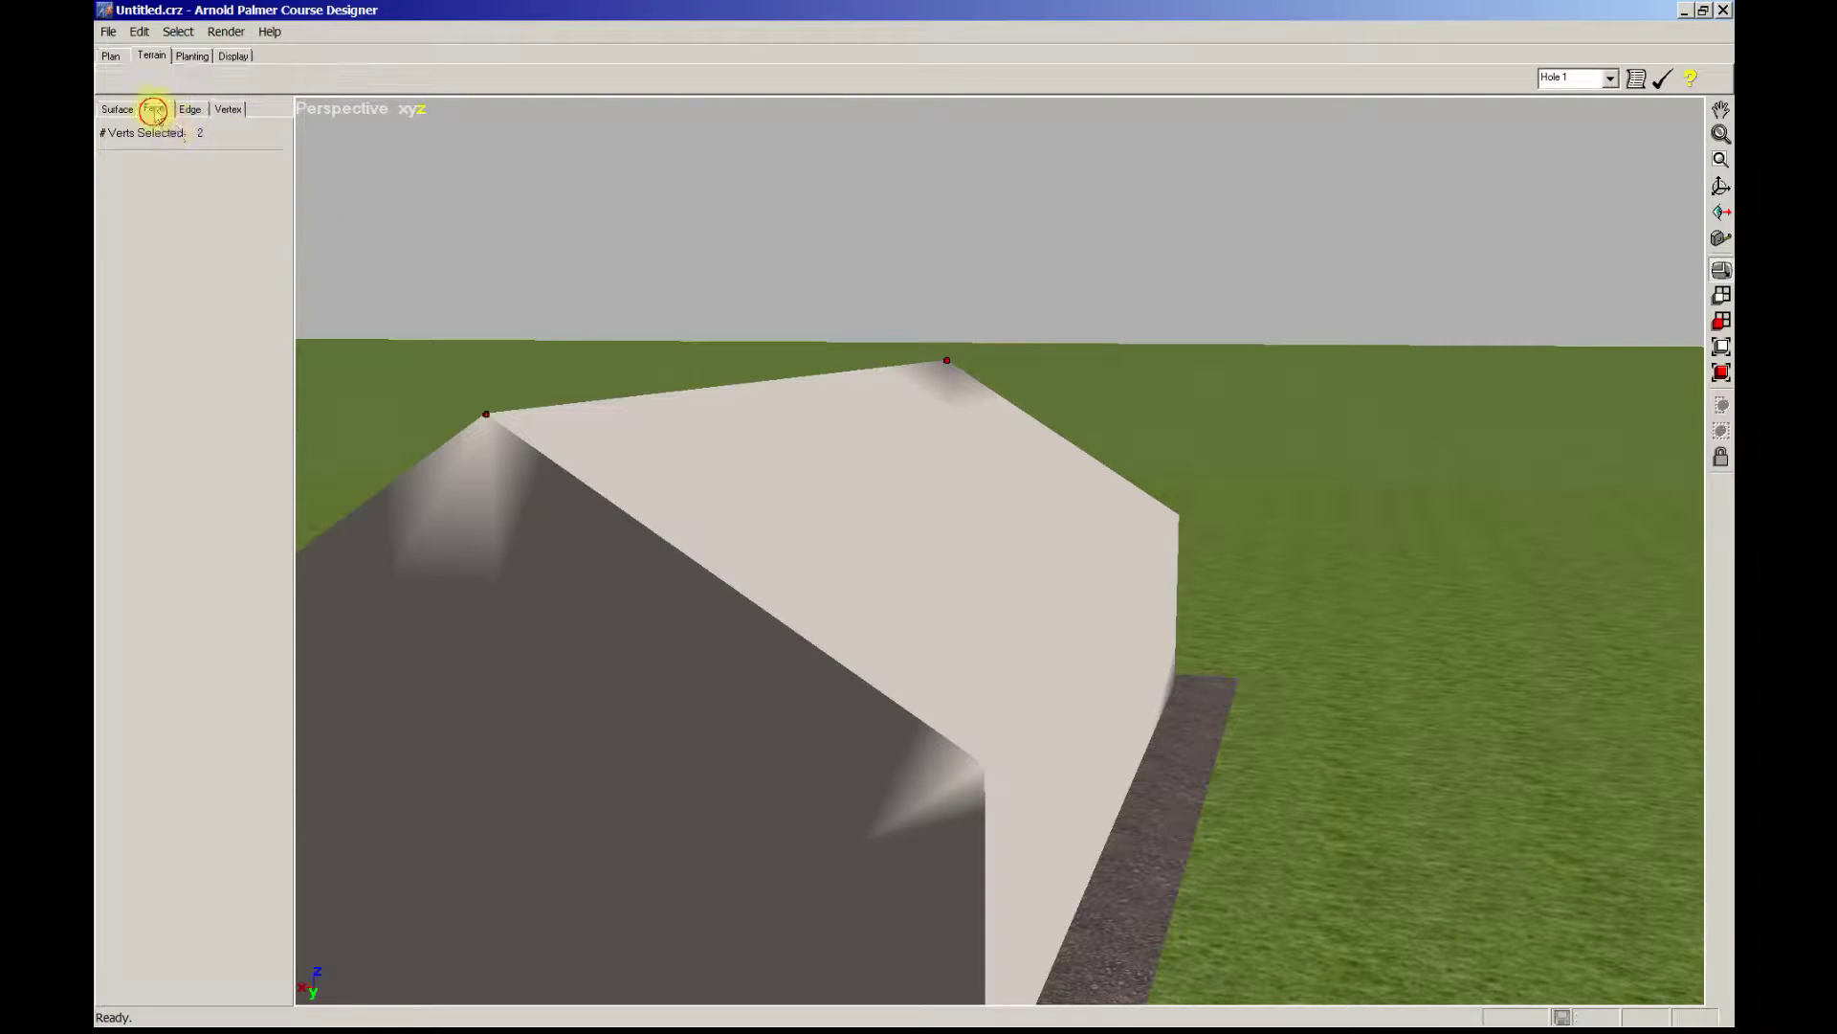
Select both faces of the roof slope and extrude them slightly.
click(154, 110)
ctrl+click(1043, 550)
mouse_move(943, 563)
middle_down()
mouse_move(969, 574)
mouse_move(900, 562)
middle_up()
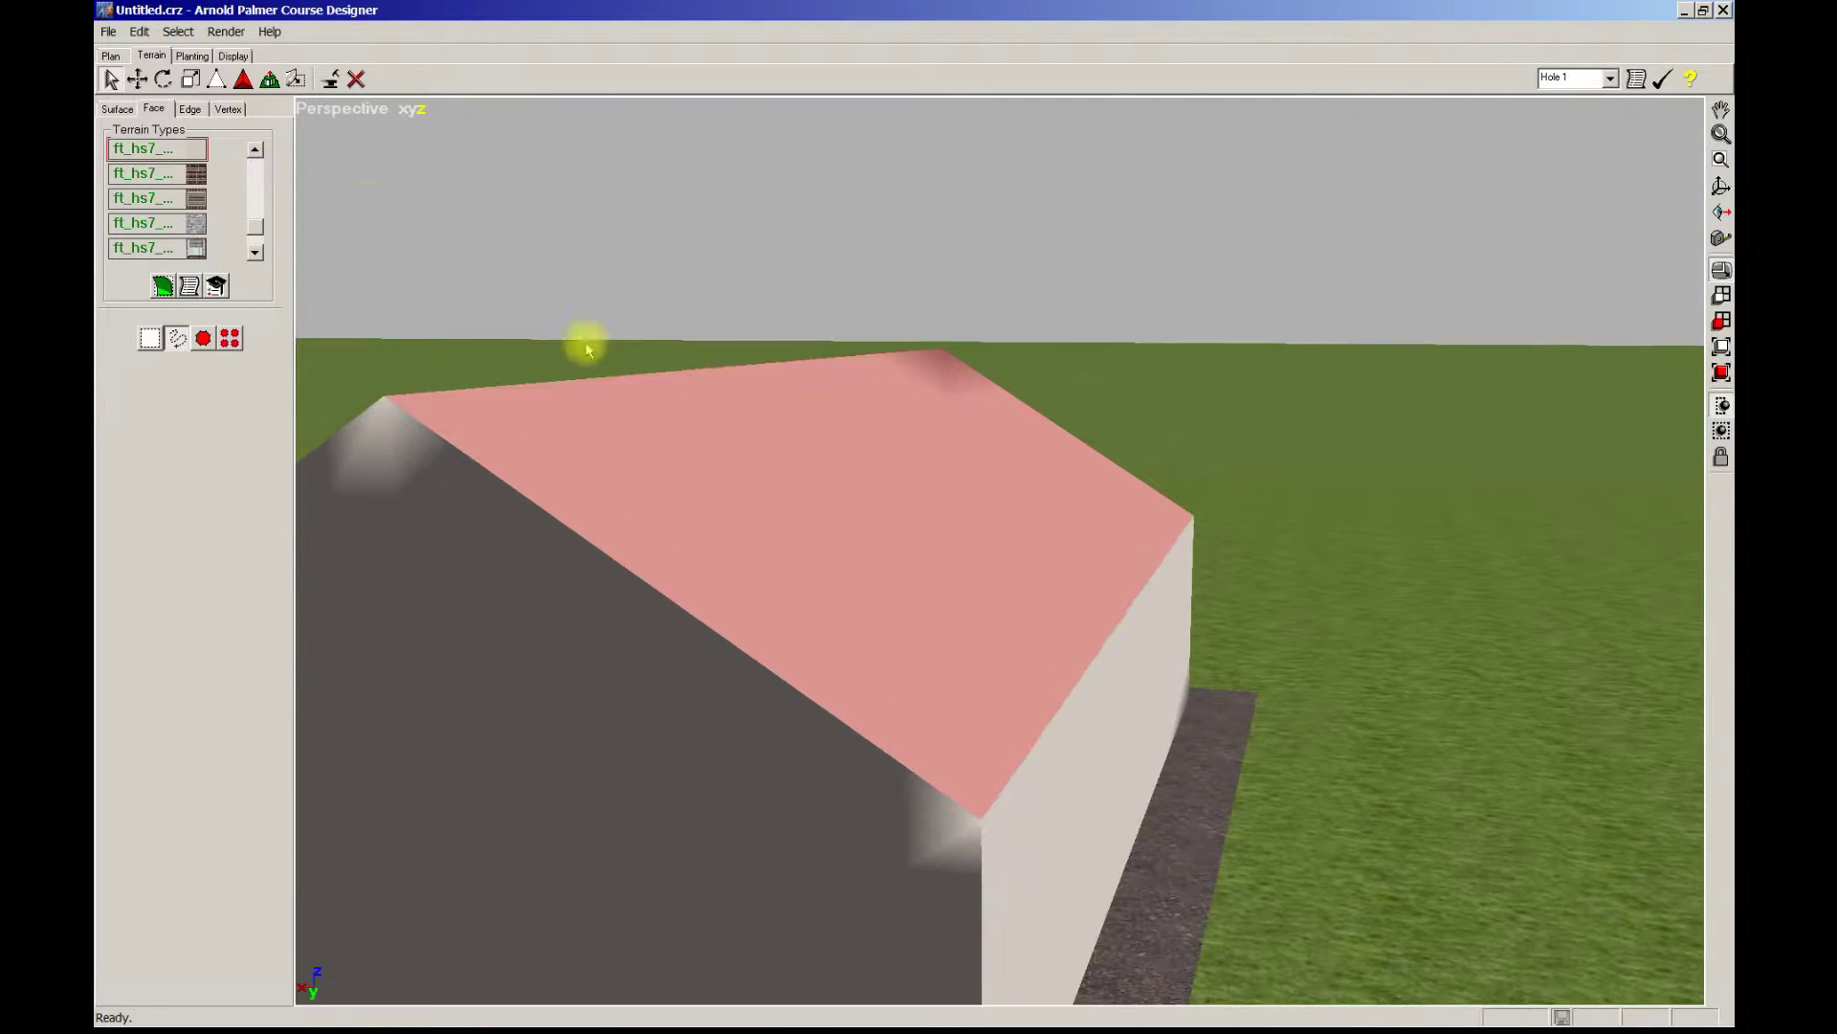
click(270, 80)
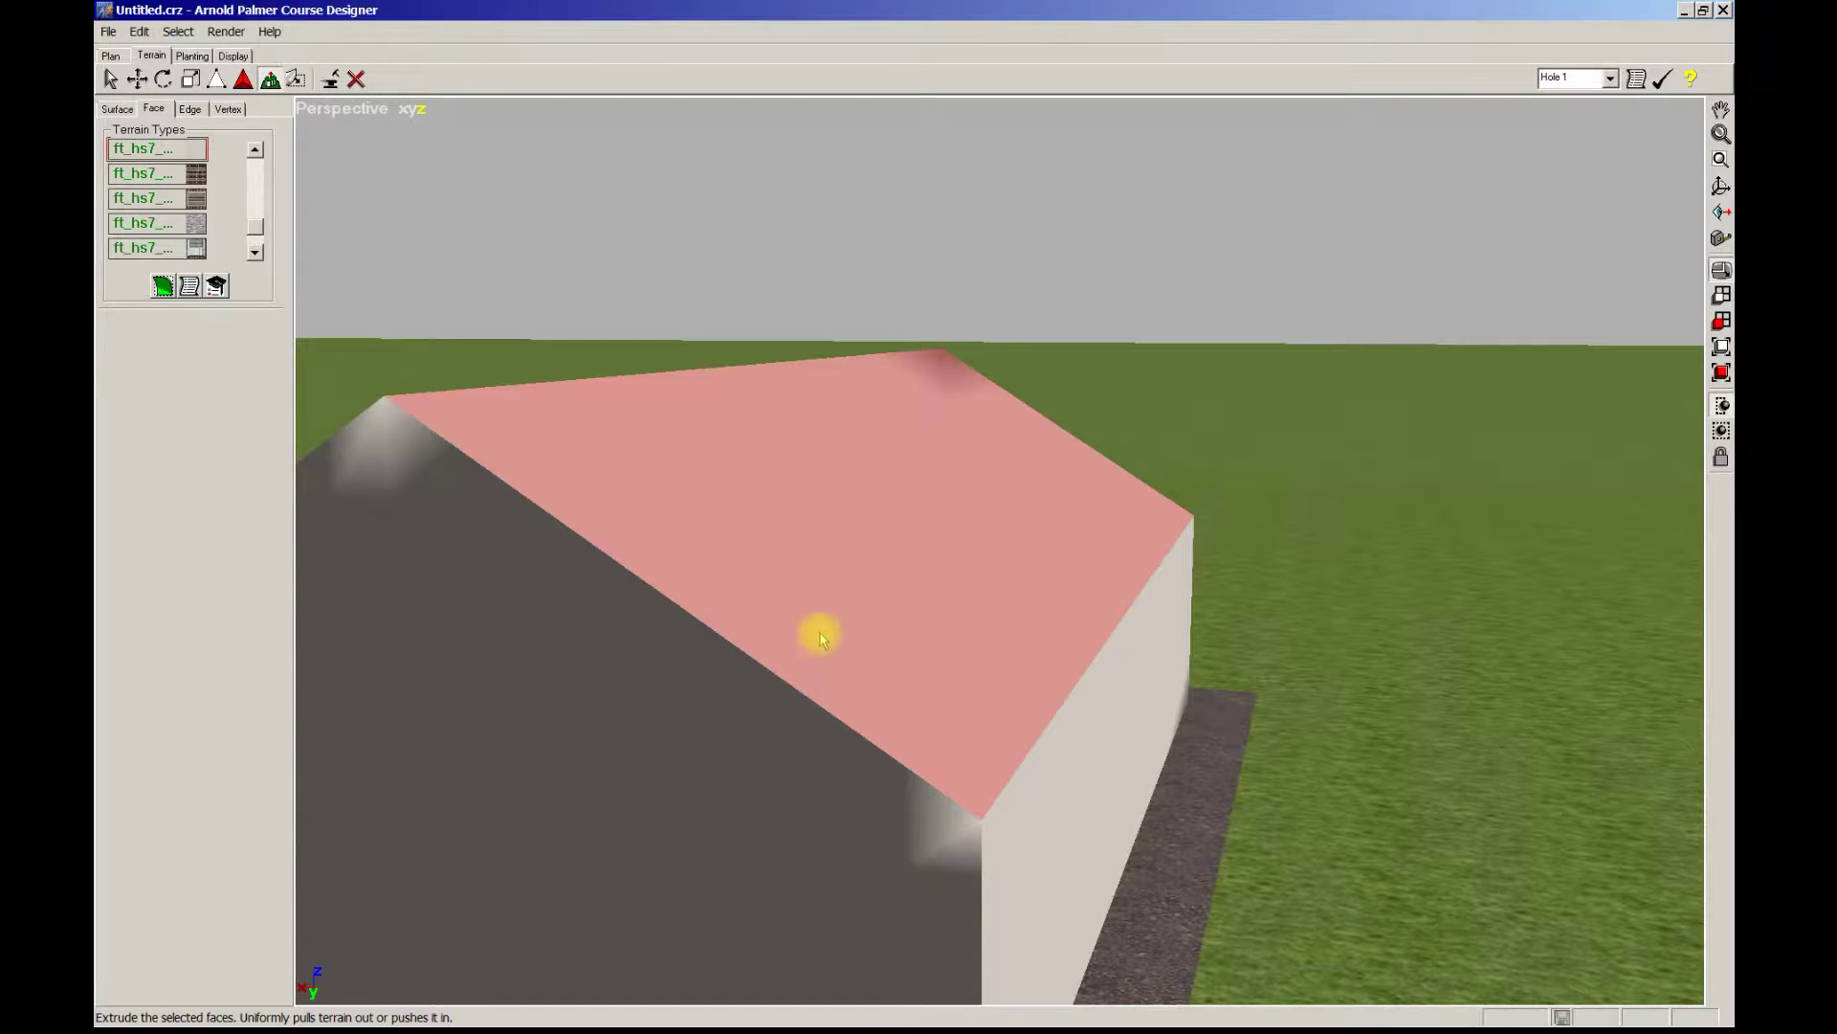
drag(827, 629, 824, 594)
middle_drag(822, 596, 968, 603)
drag(968, 603, 959, 576)
middle_drag(960, 576, 989, 591)
drag(990, 591, 926, 520)
middle_drag(927, 521, 937, 526)
drag(947, 496, 935, 518)
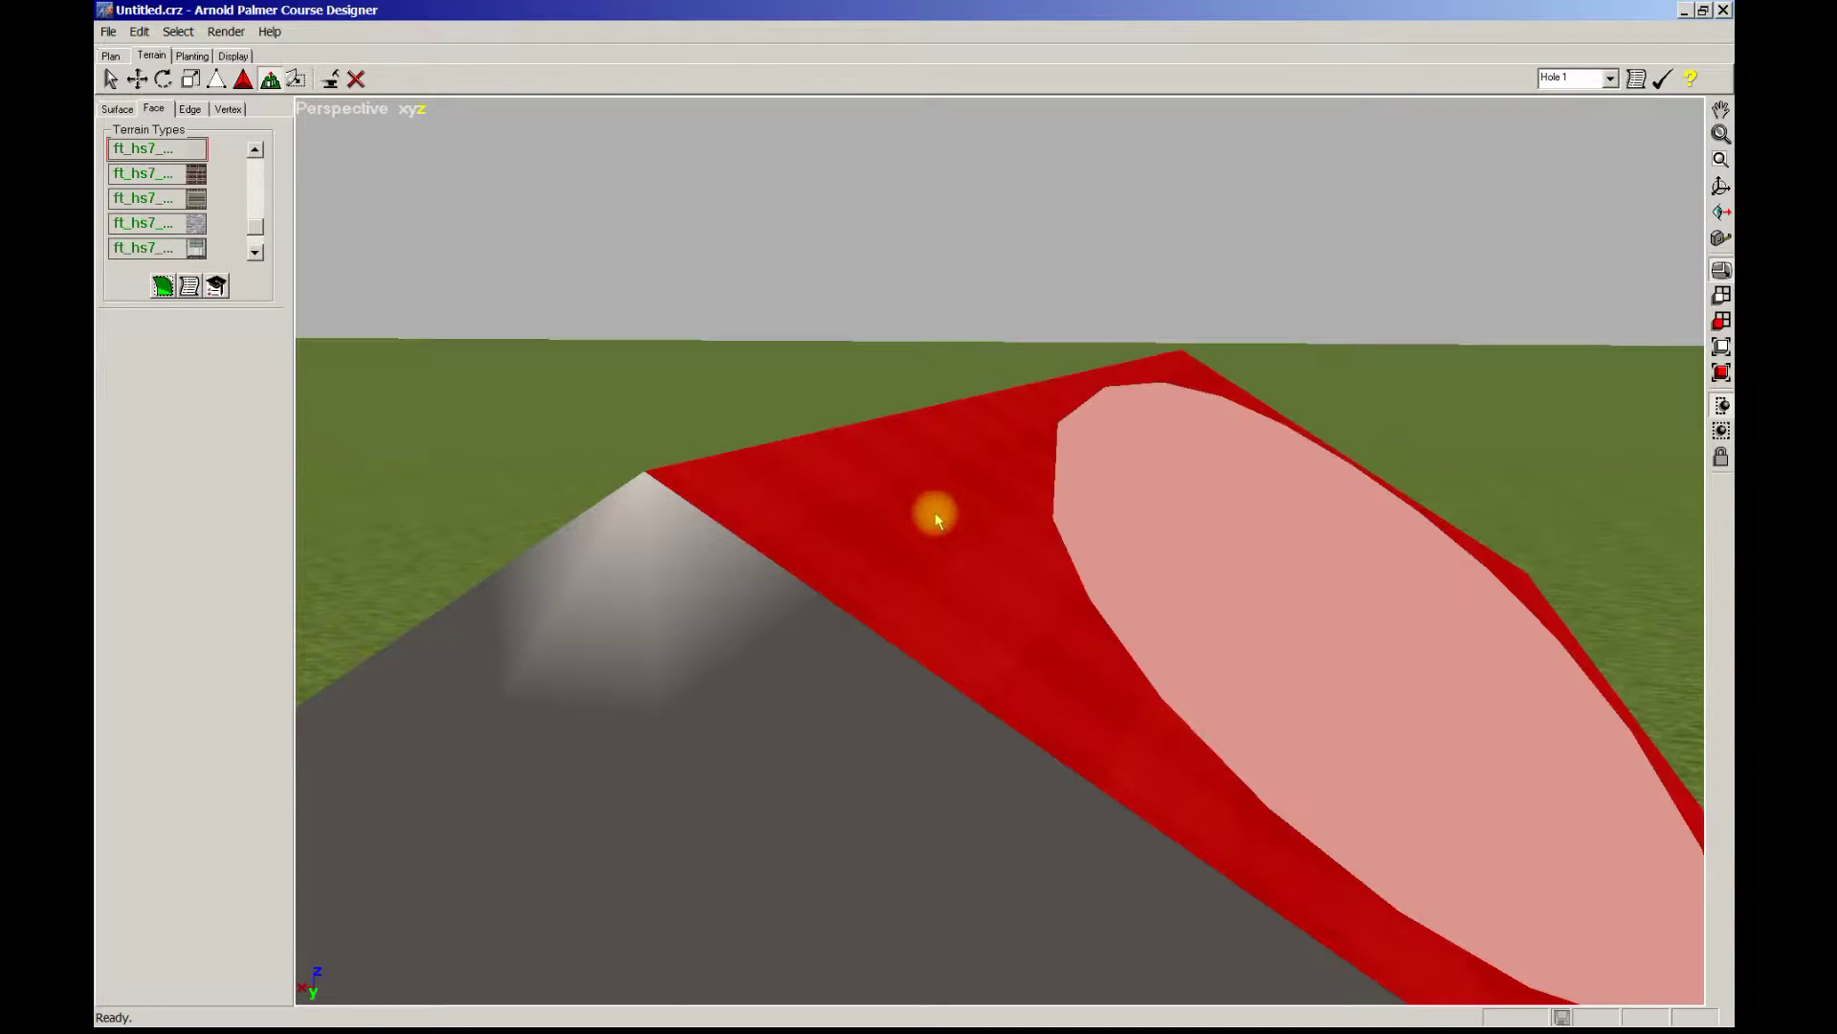
Raise the extruded roof's vertex at the front eave corner to a height of about 118.68, working in wireframe view.
mouse_move(952, 532)
middle_down()
mouse_move(1037, 586)
mouse_move(1025, 599)
mouse_move(1036, 585)
middle_up()
mouse_move(1423, 635)
middle_down()
mouse_move(1295, 615)
mouse_move(1272, 647)
mouse_move(1135, 526)
middle_up()
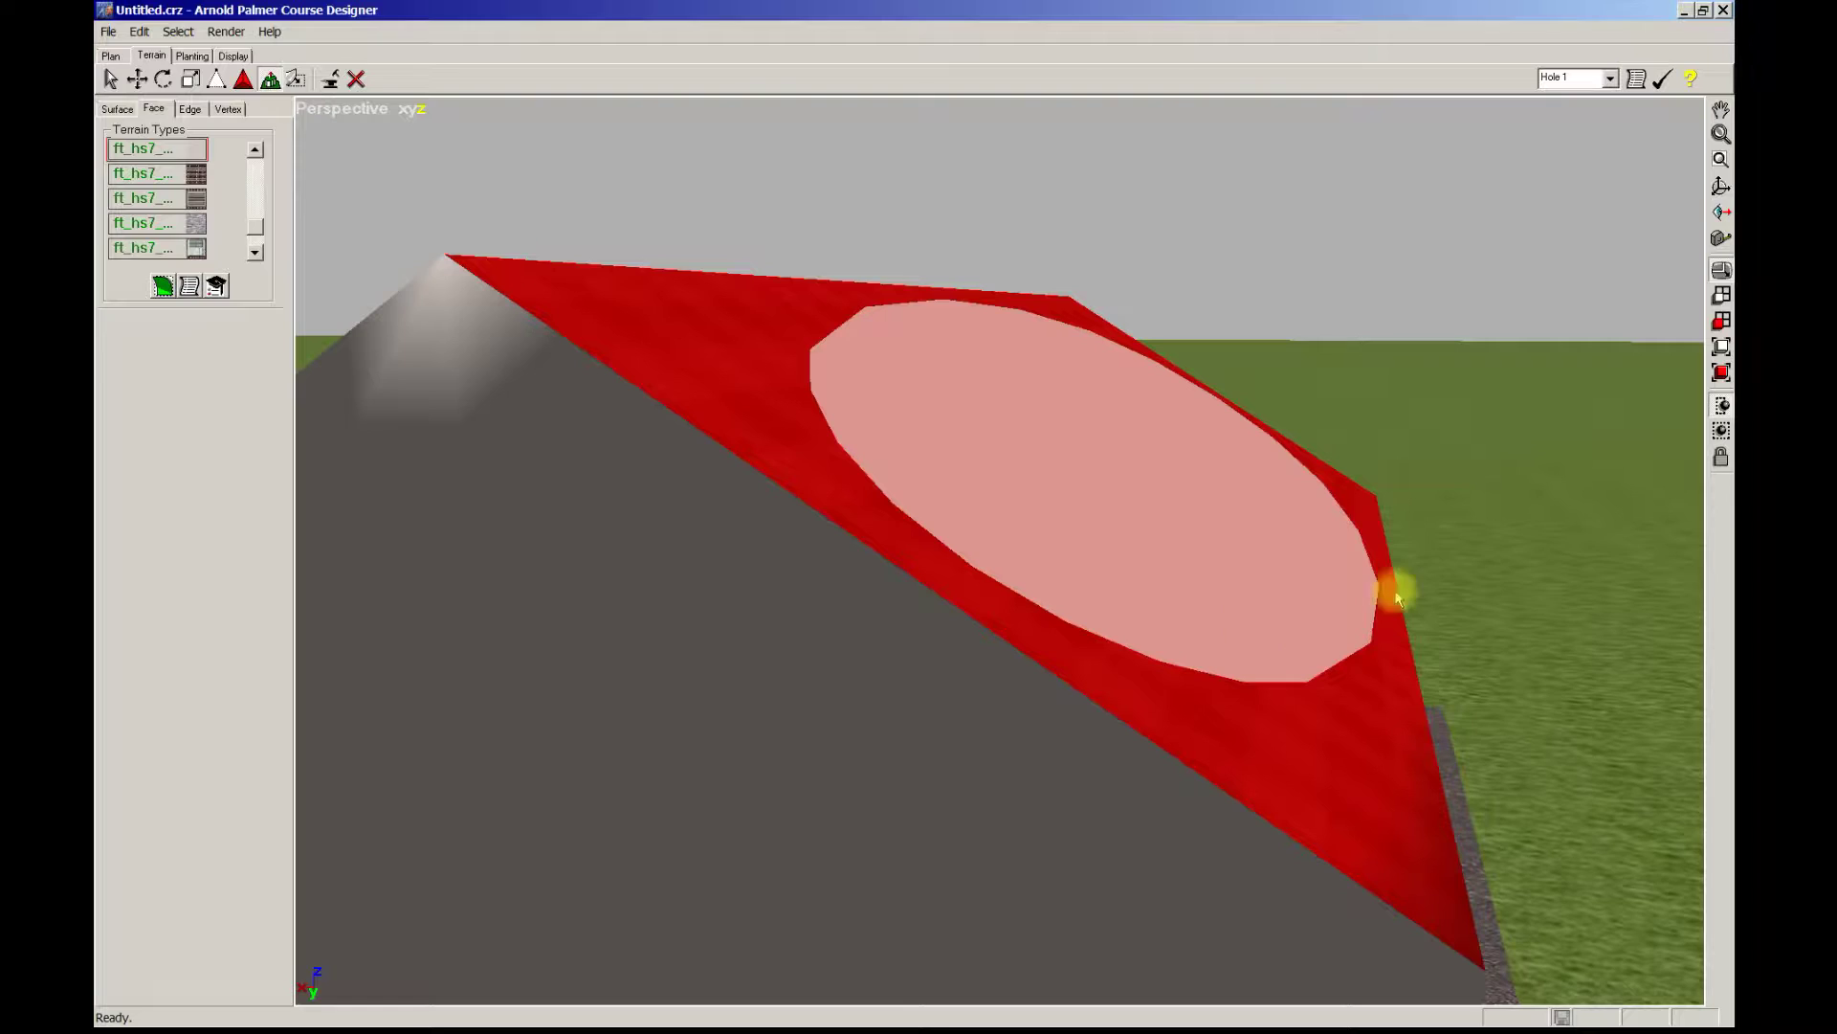
mouse_move(1493, 596)
middle_down()
mouse_move(1436, 529)
mouse_move(1457, 553)
mouse_move(1280, 594)
mouse_move(1321, 603)
mouse_move(1305, 603)
middle_up()
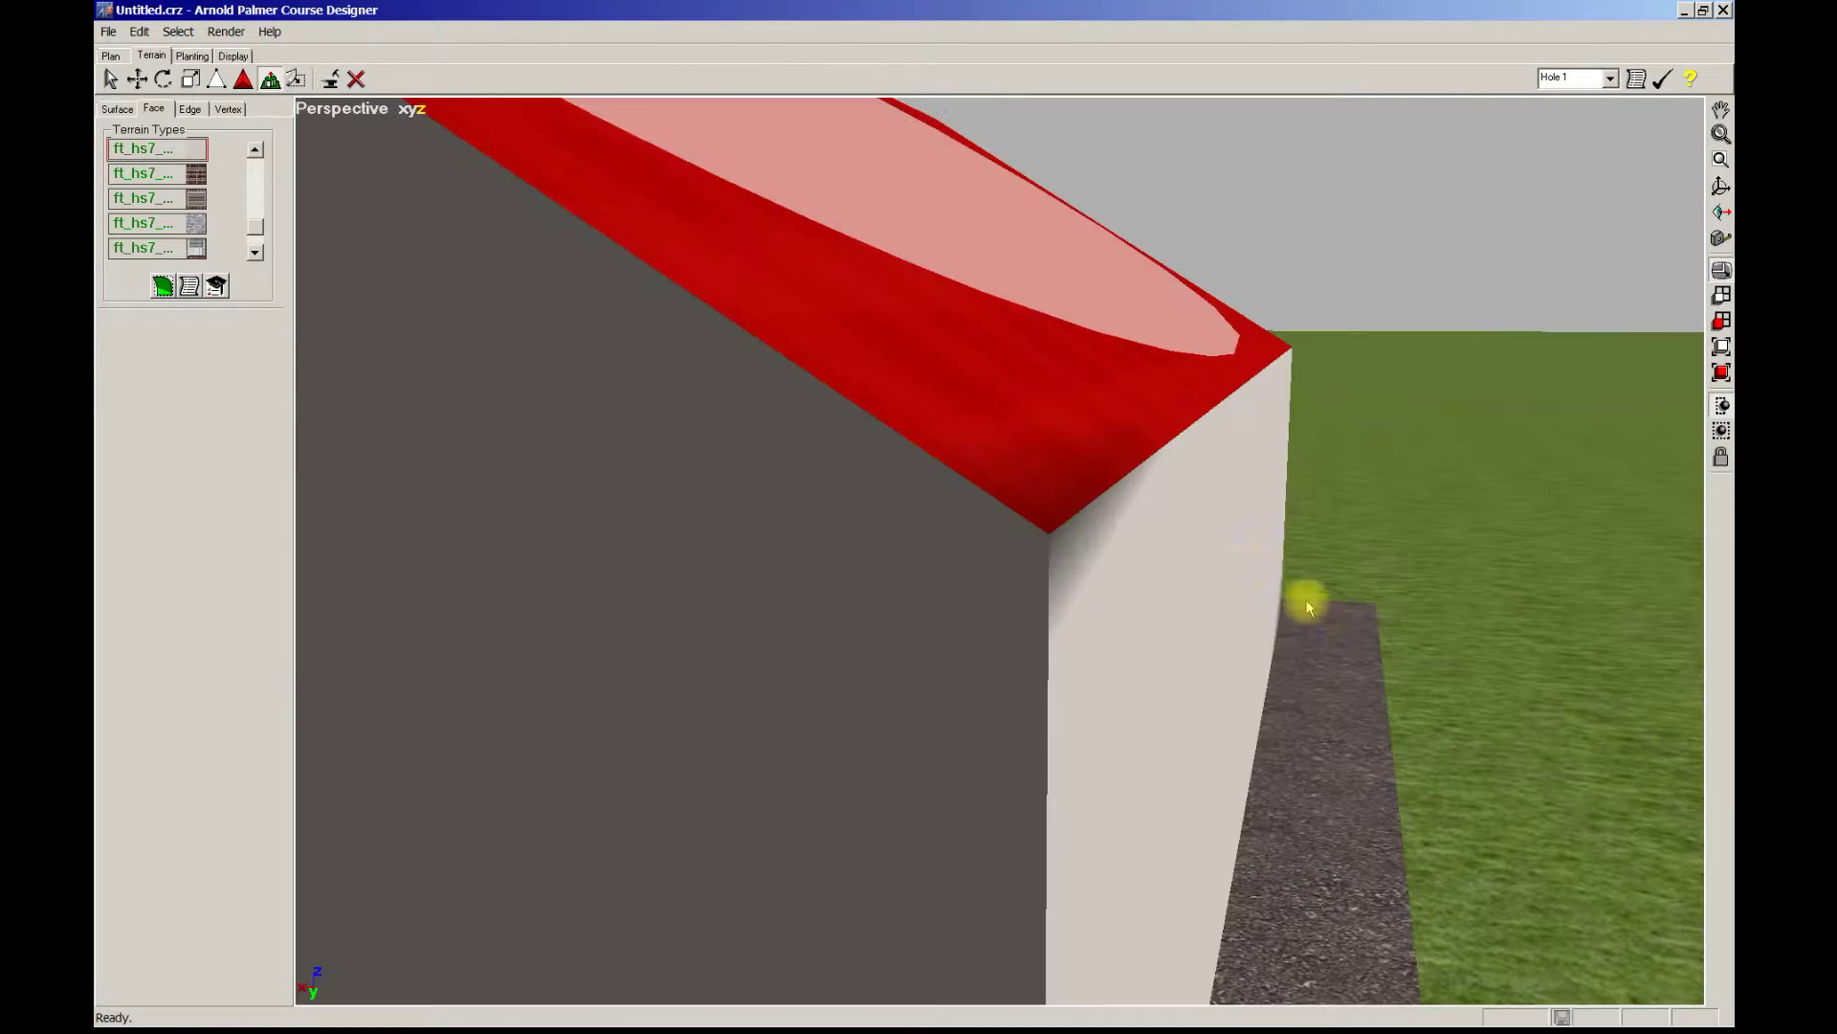
click(1217, 636)
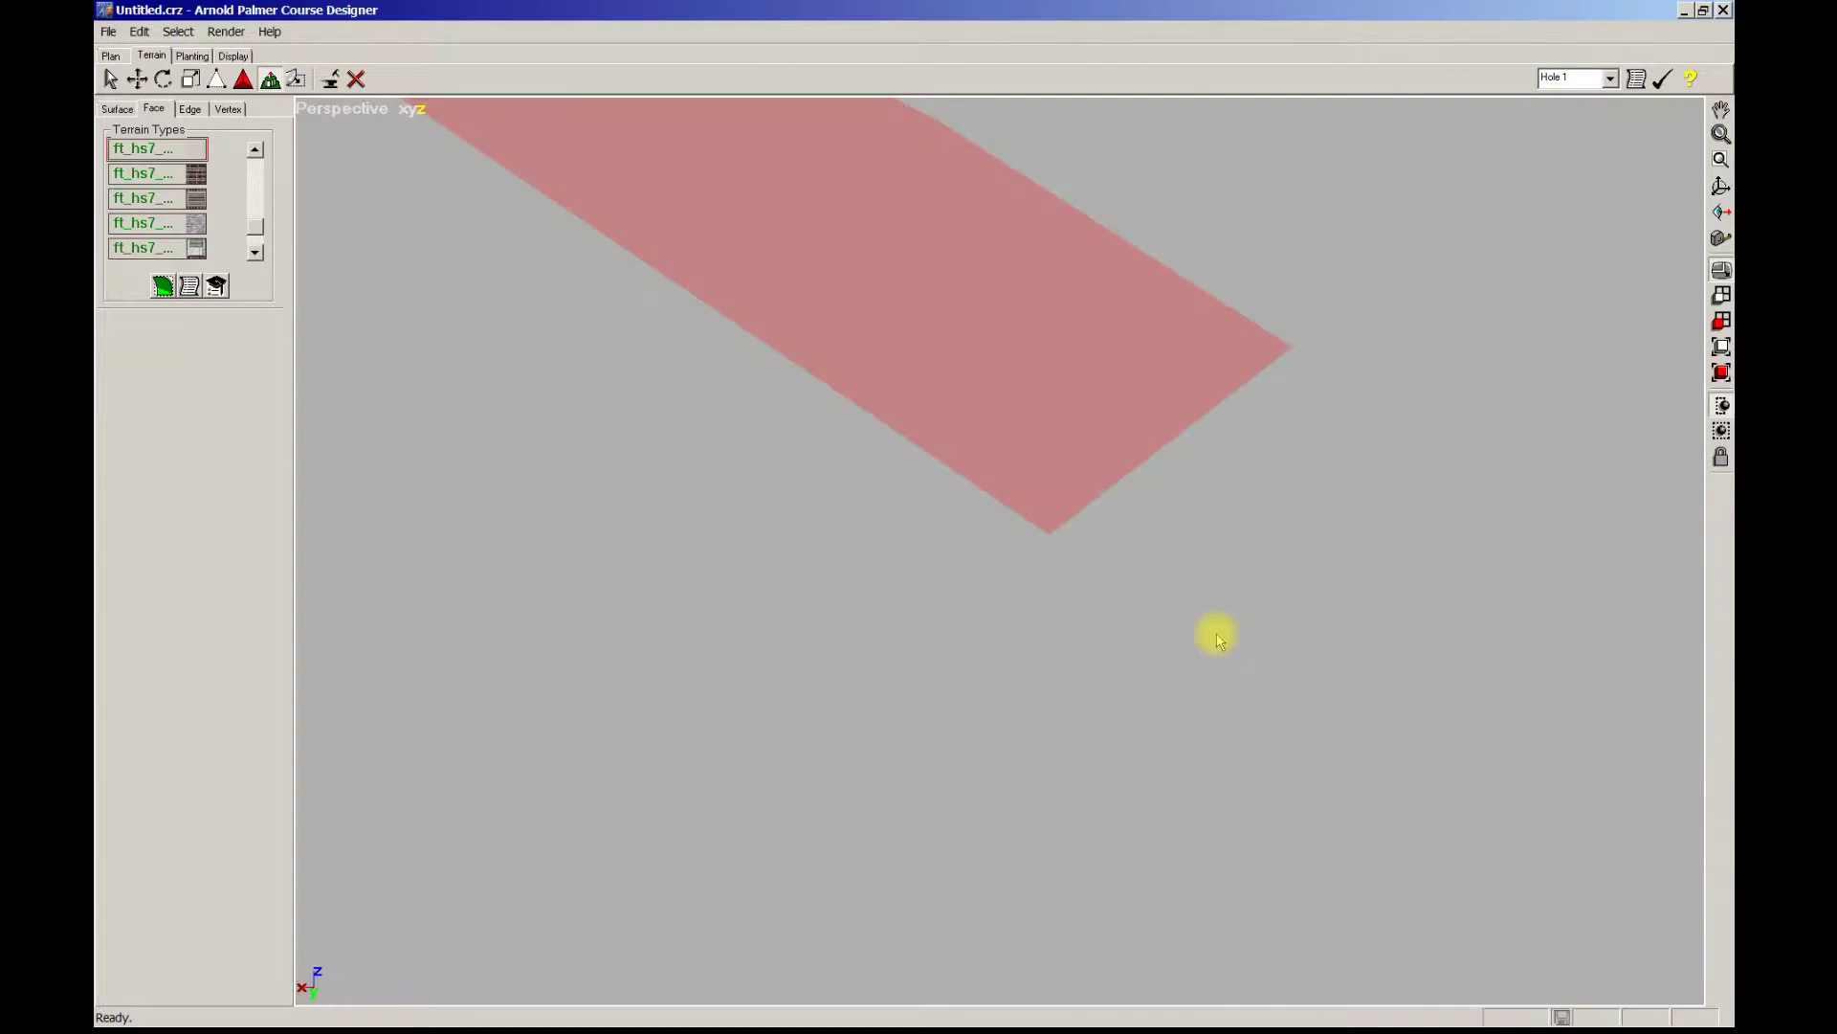
click(1277, 167)
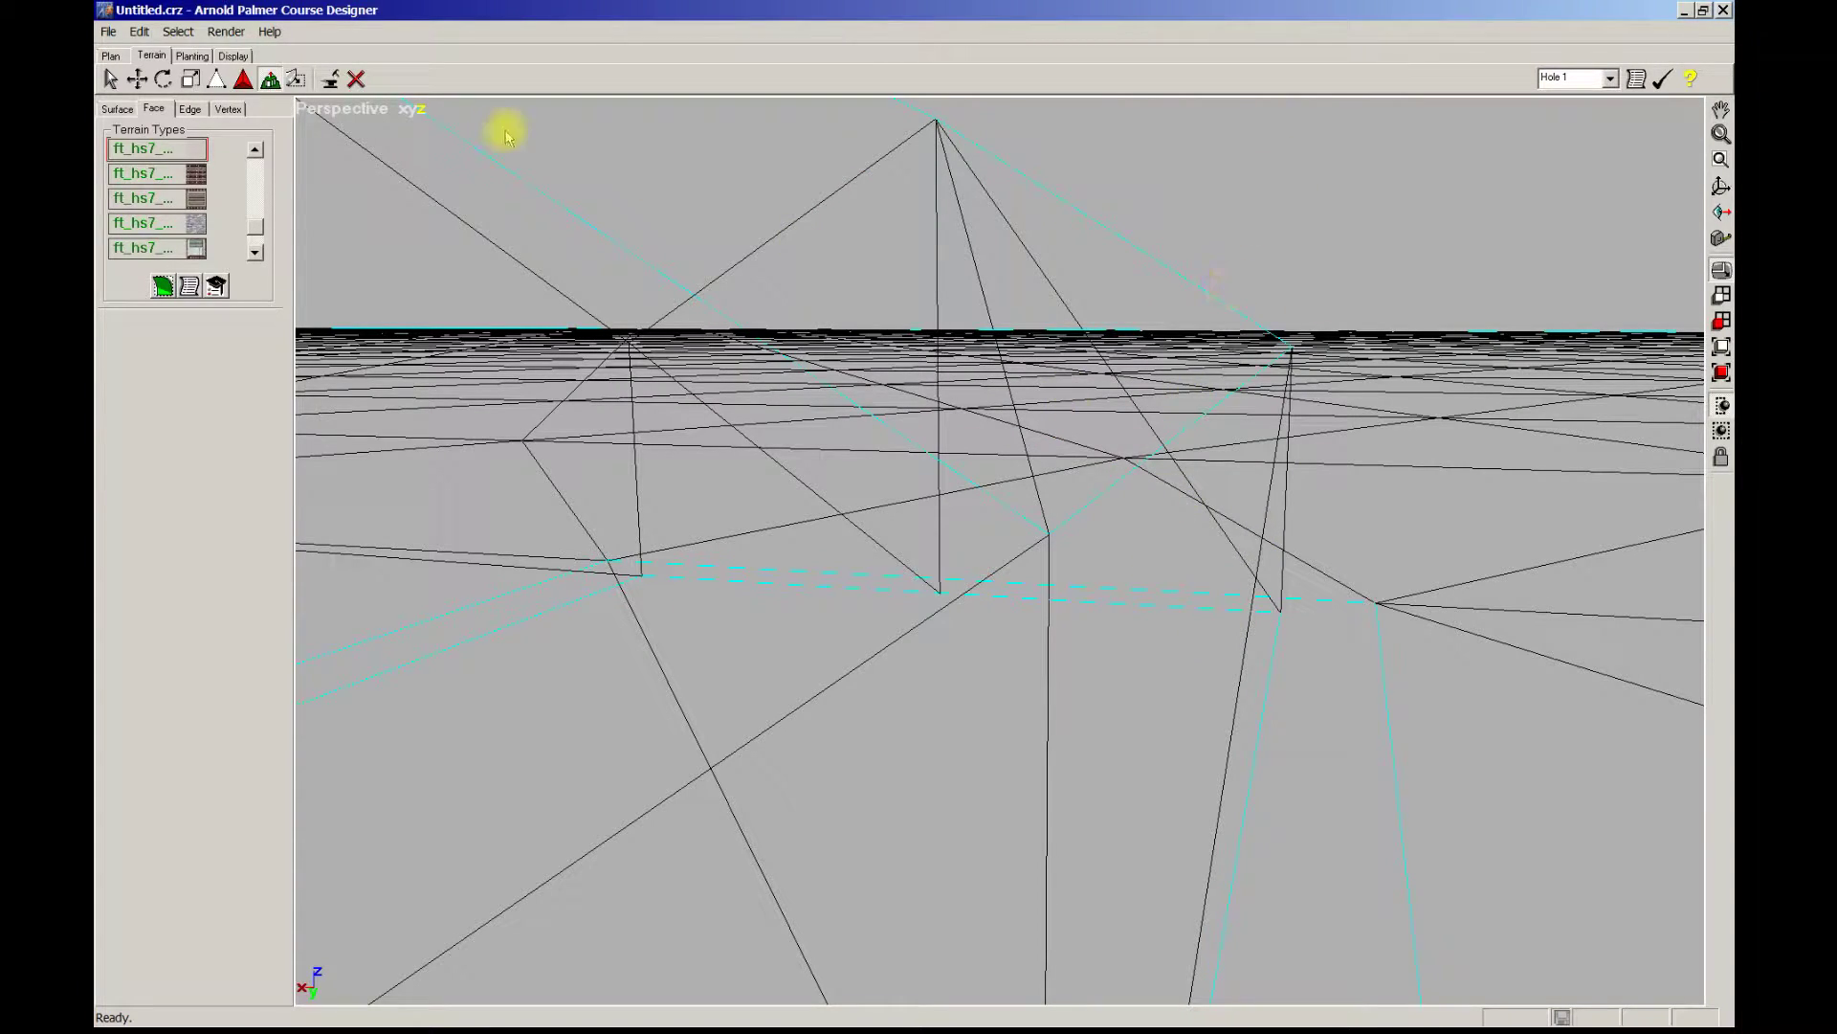
click(228, 109)
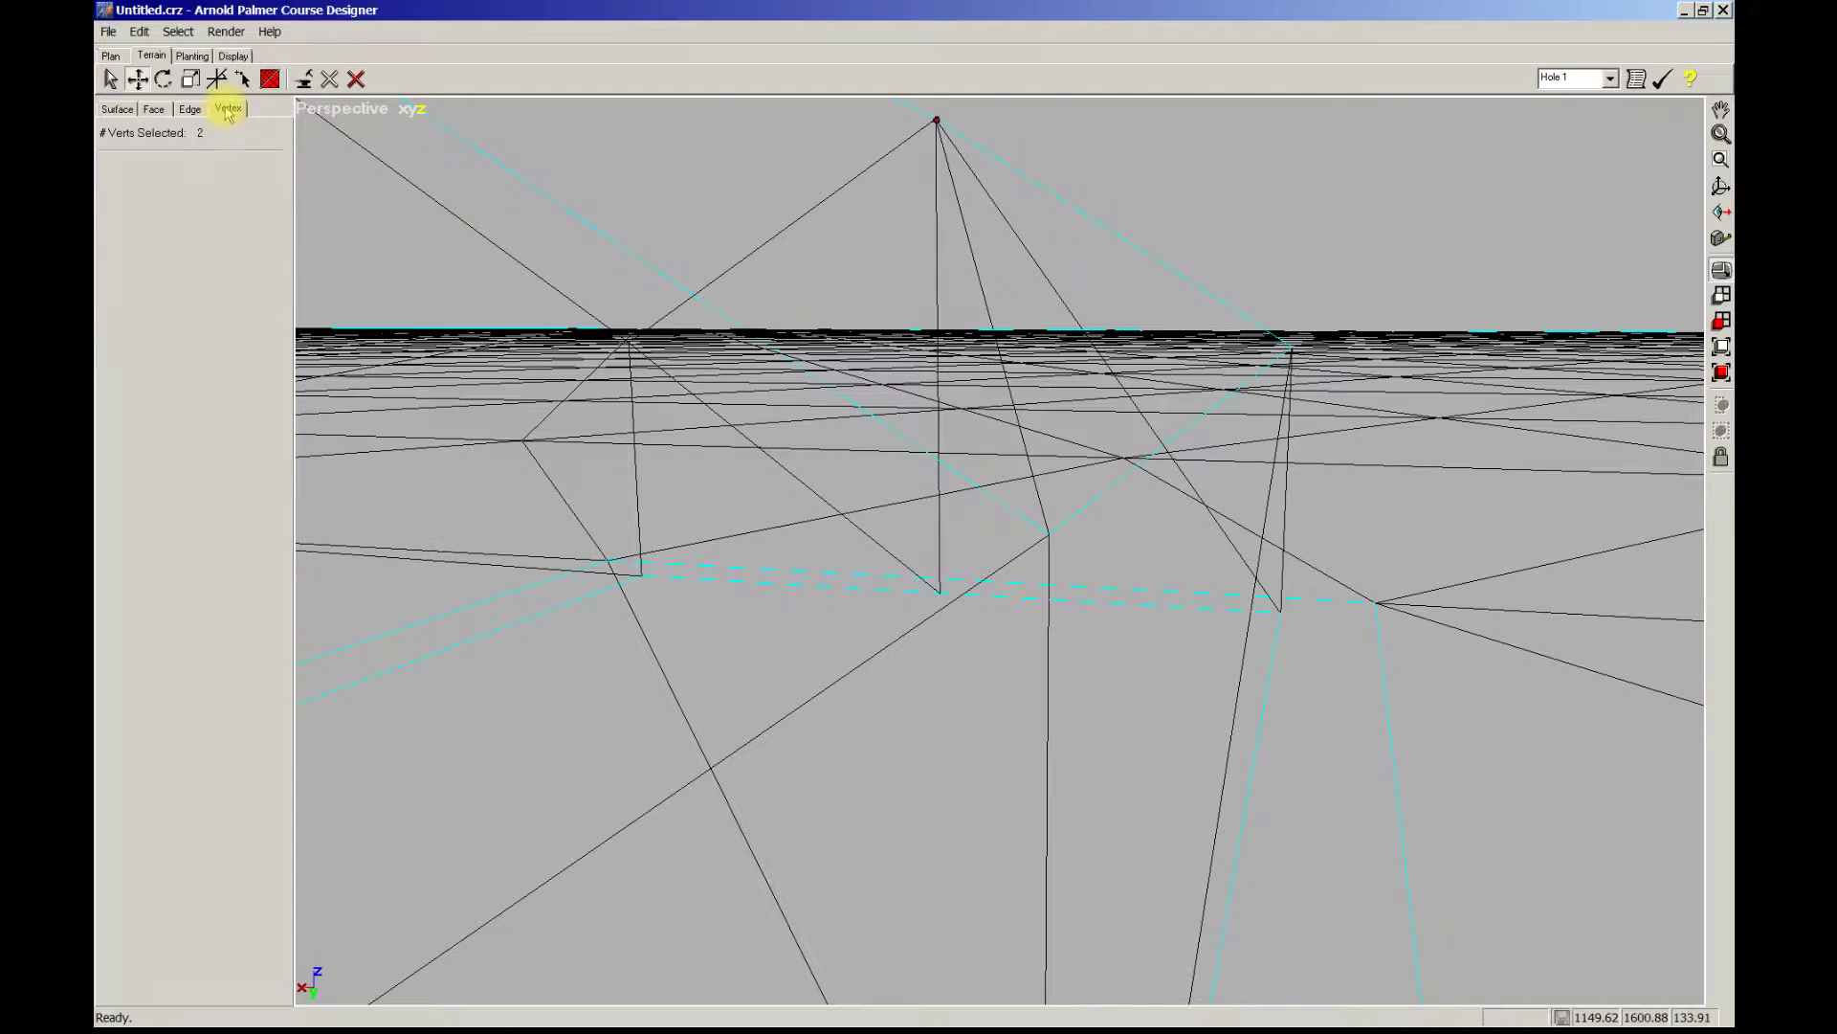
drag(1097, 603, 1107, 574)
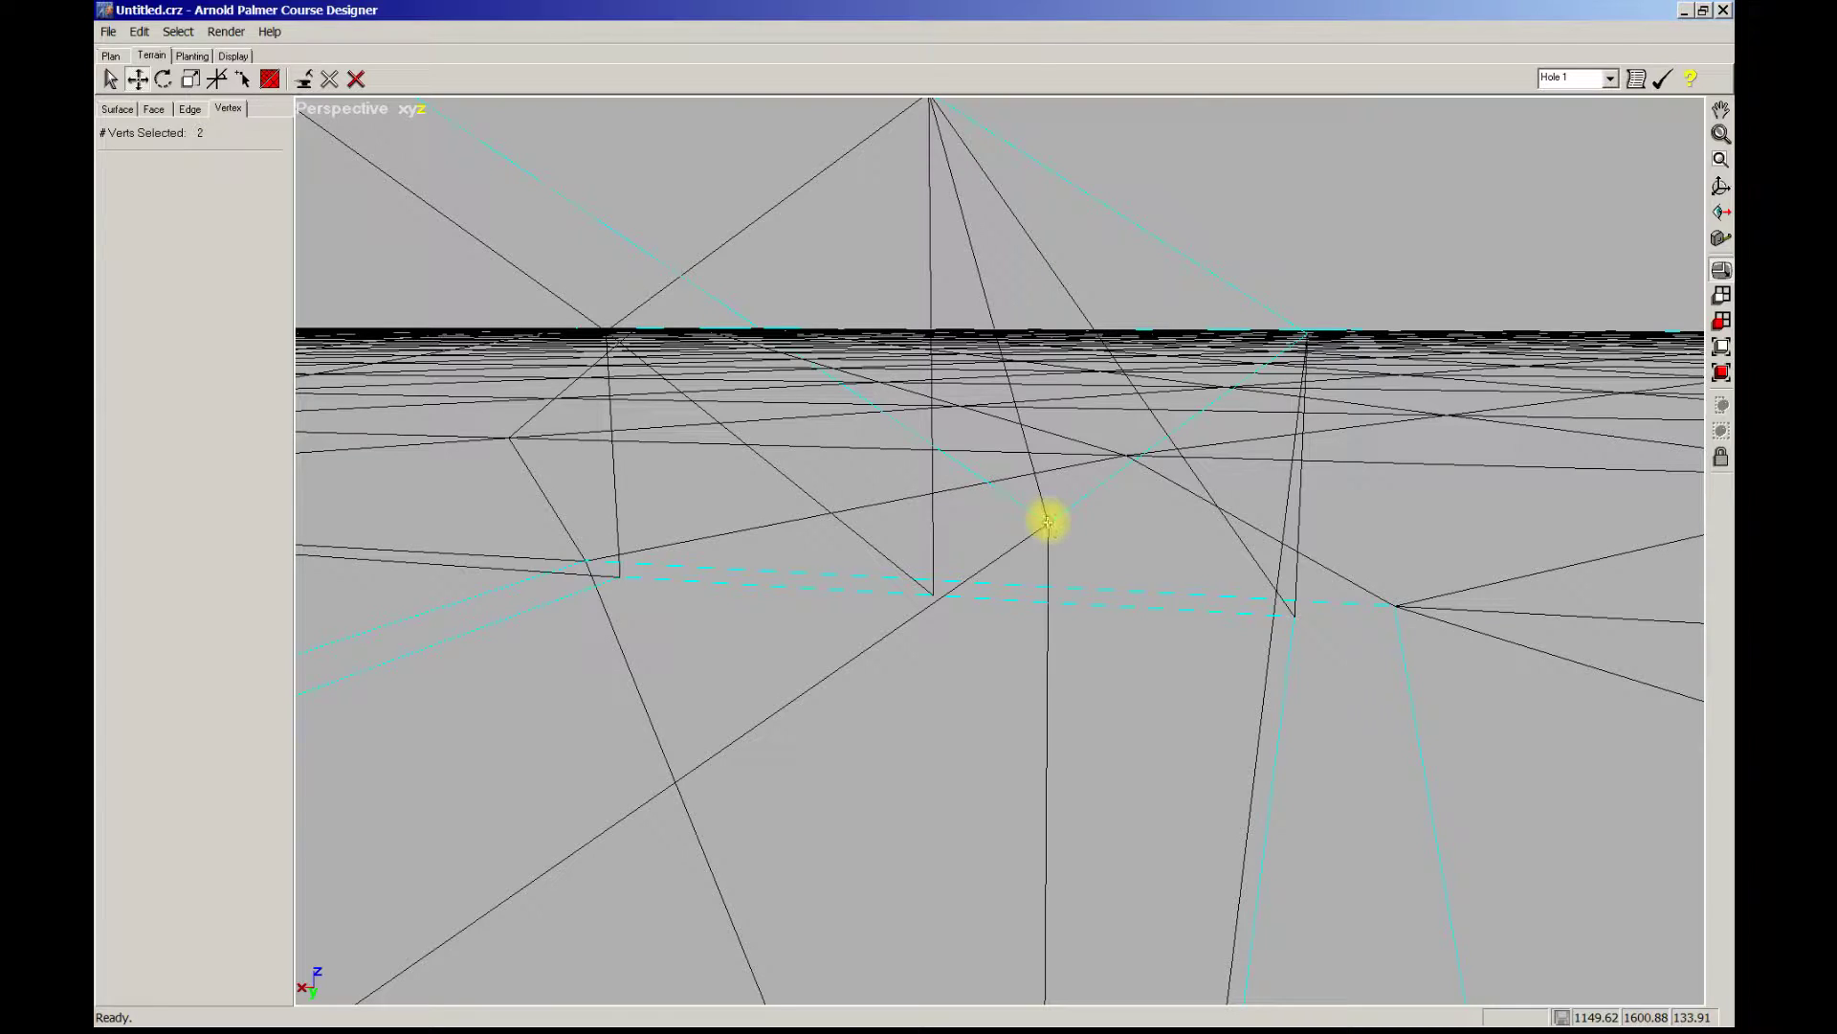
drag(1048, 522, 1051, 453)
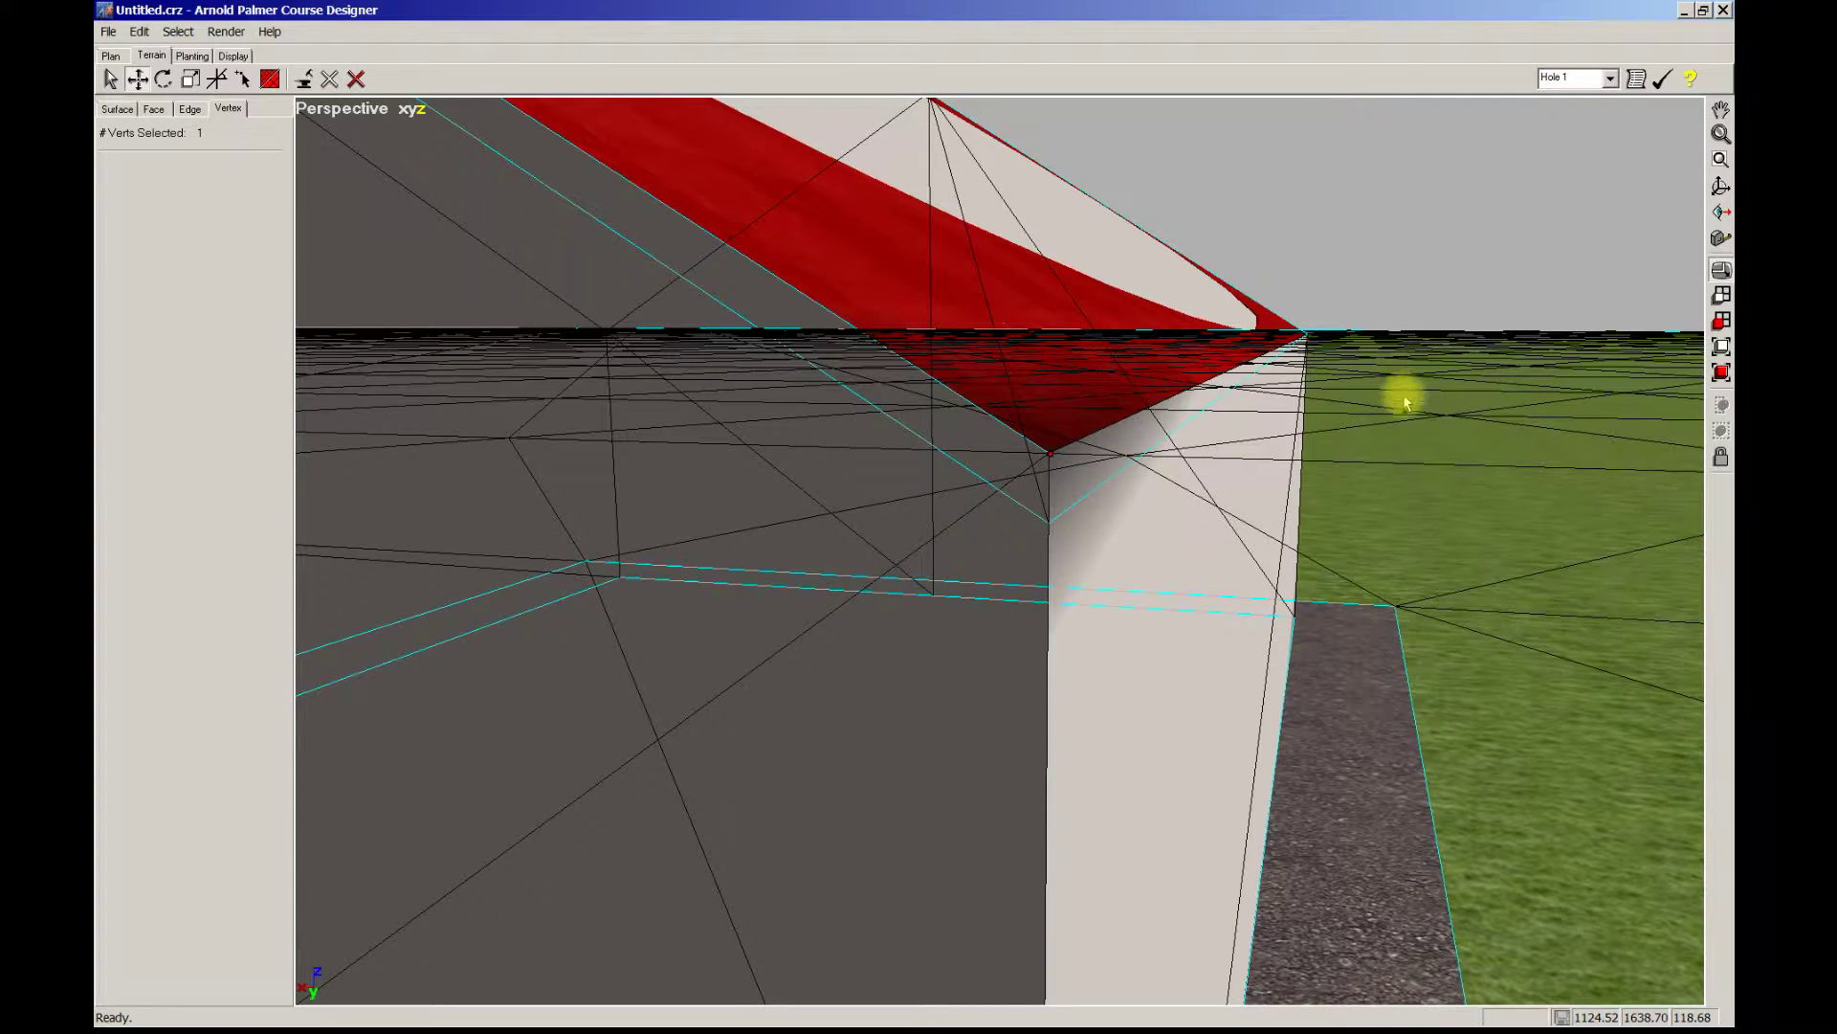
key(F4)
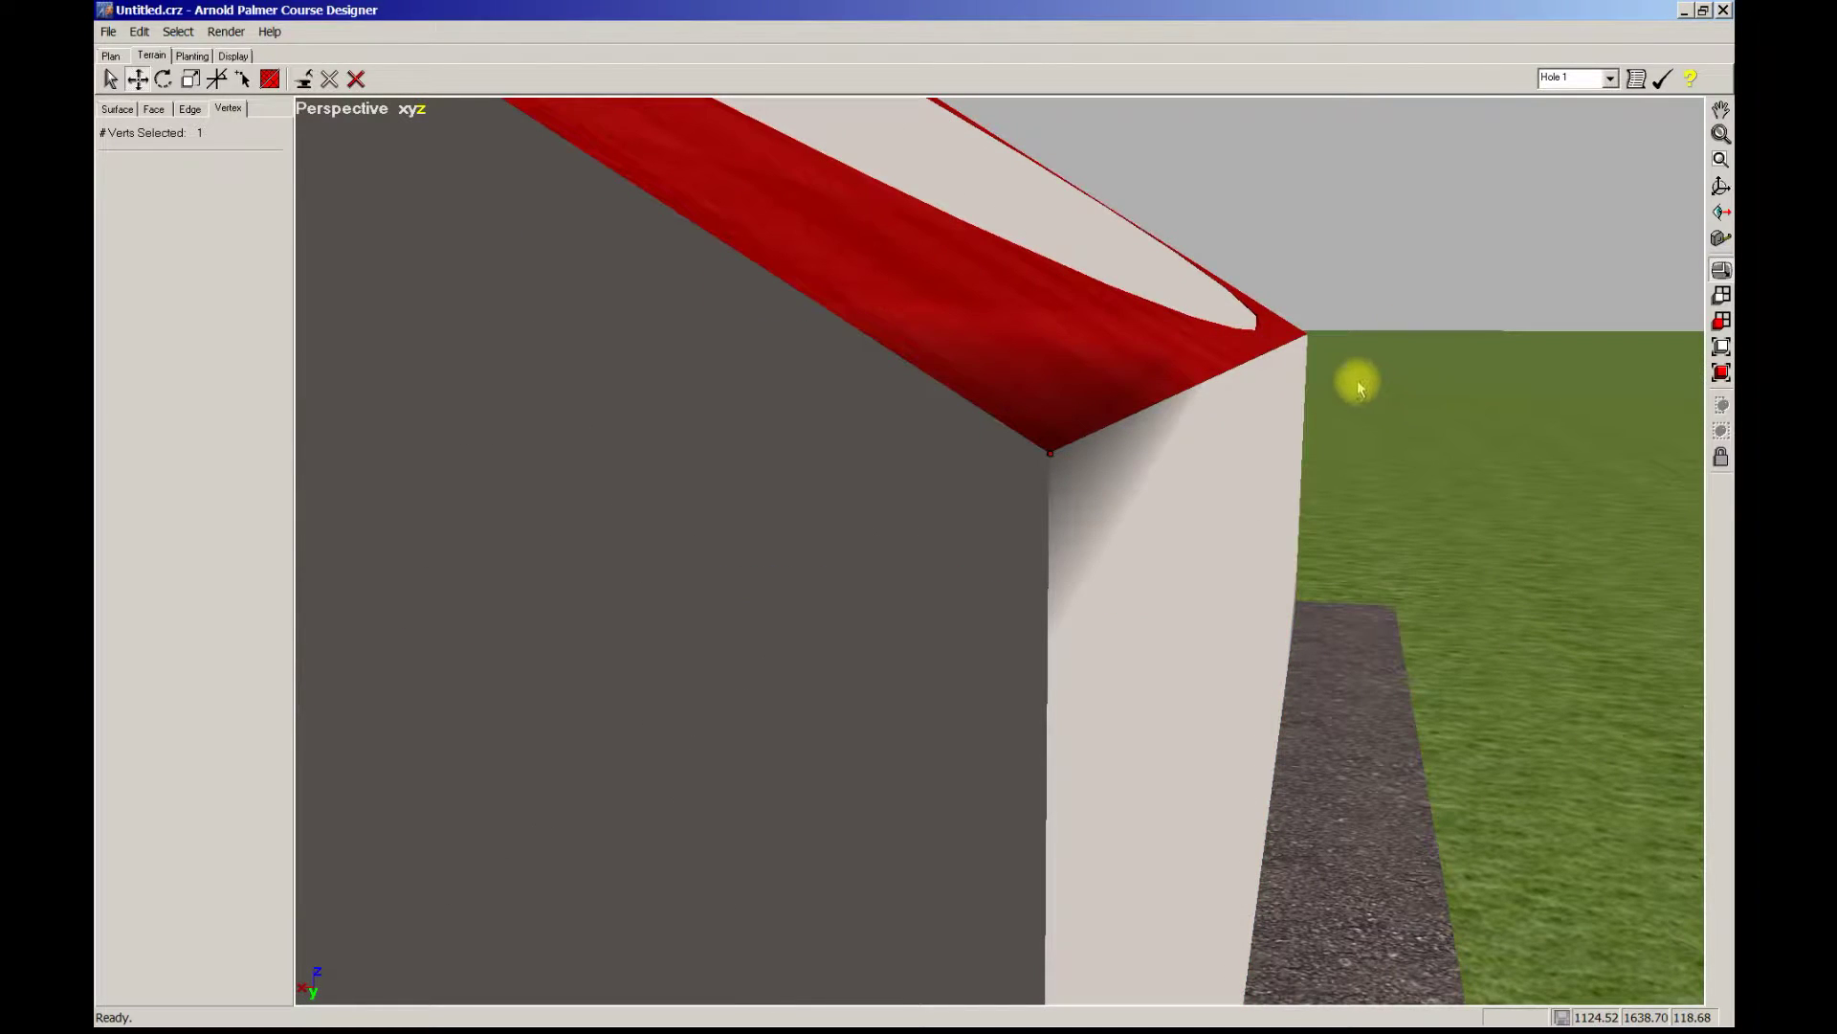
Undo the height change of the front eave corner vertex and inspect the roof slope and ridge.
scroll(1356, 385, down, 1)
key(ctrl+z)
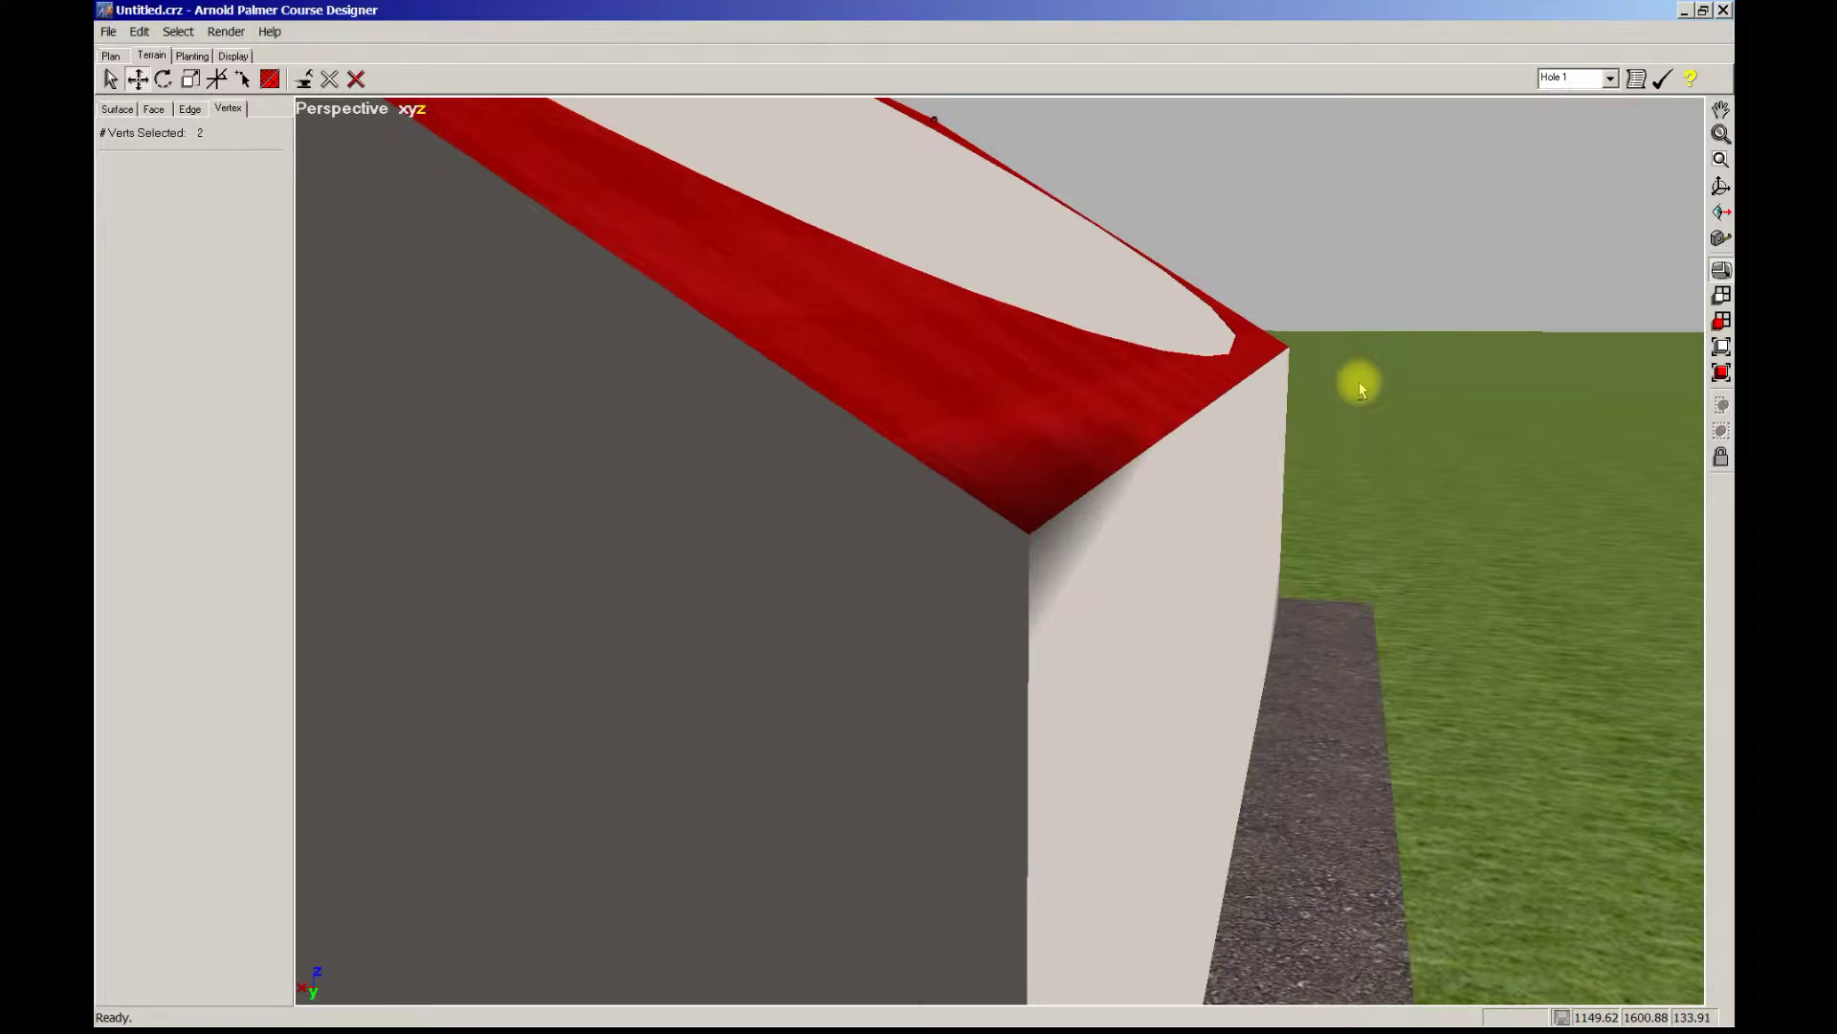
scroll(1328, 390, down, 2)
middle_drag(1320, 437, 1362, 441)
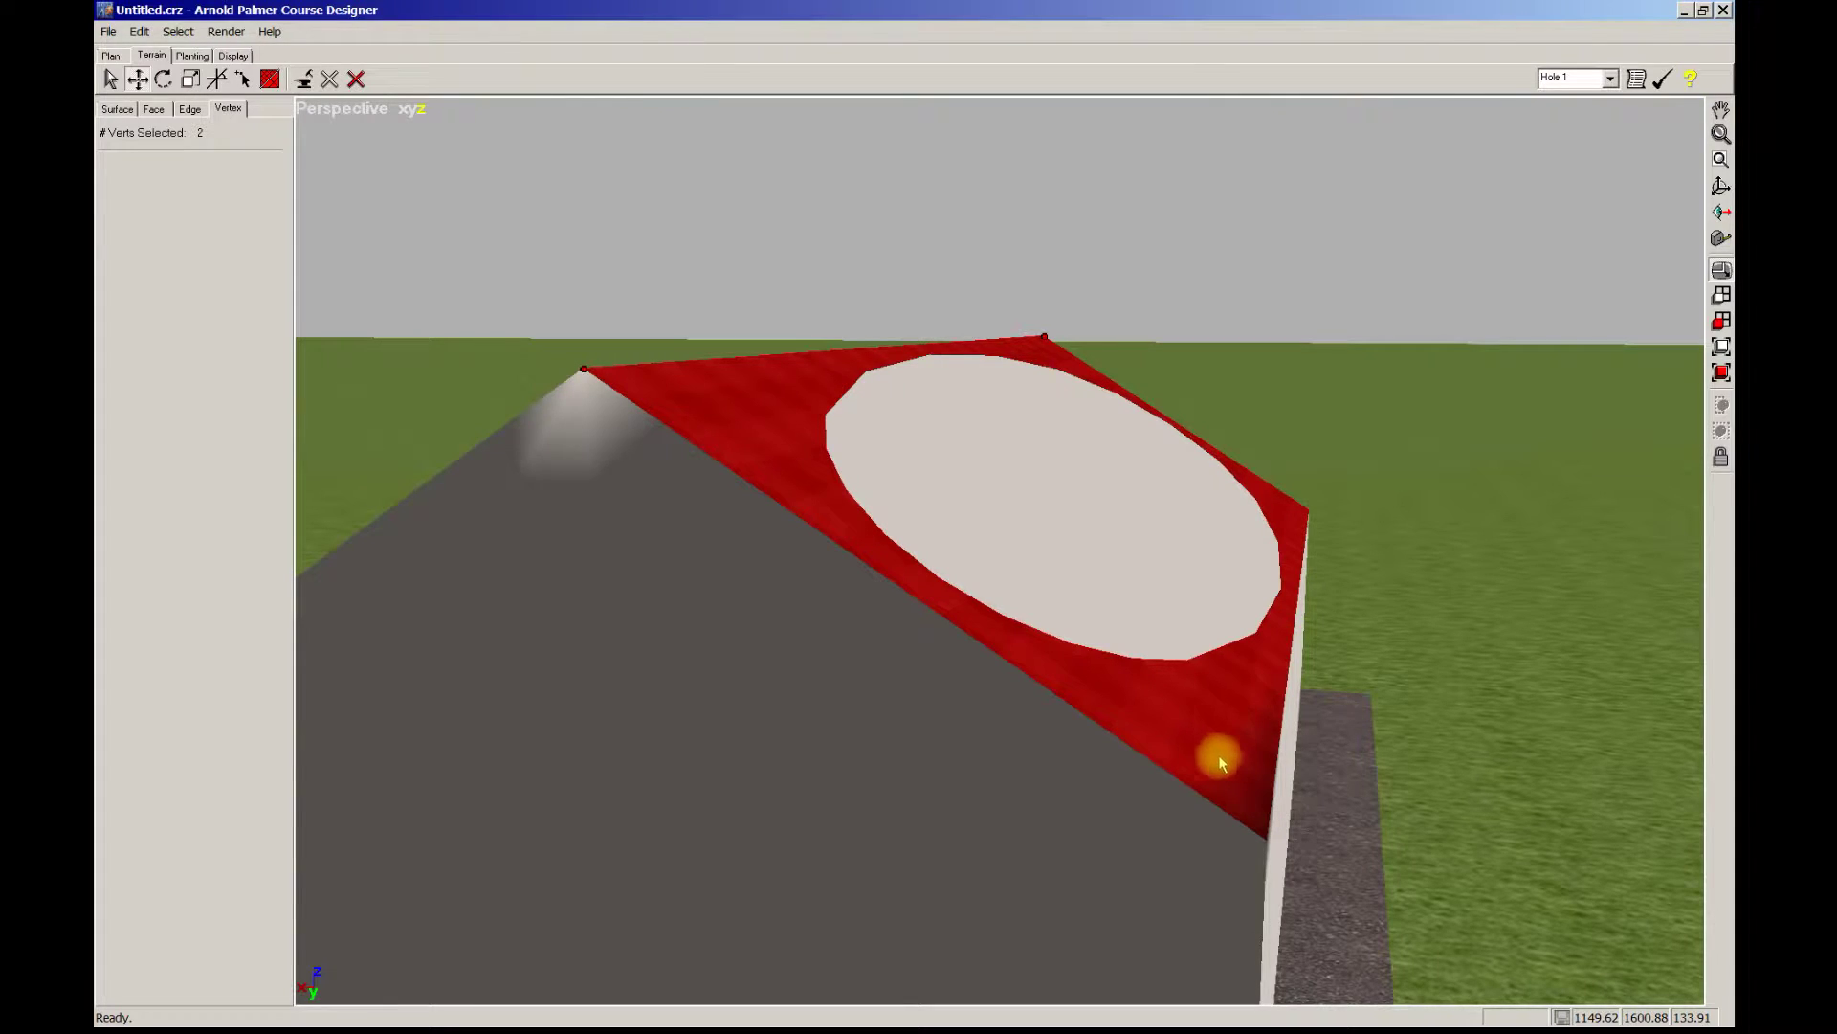
middle_drag(865, 501, 993, 554)
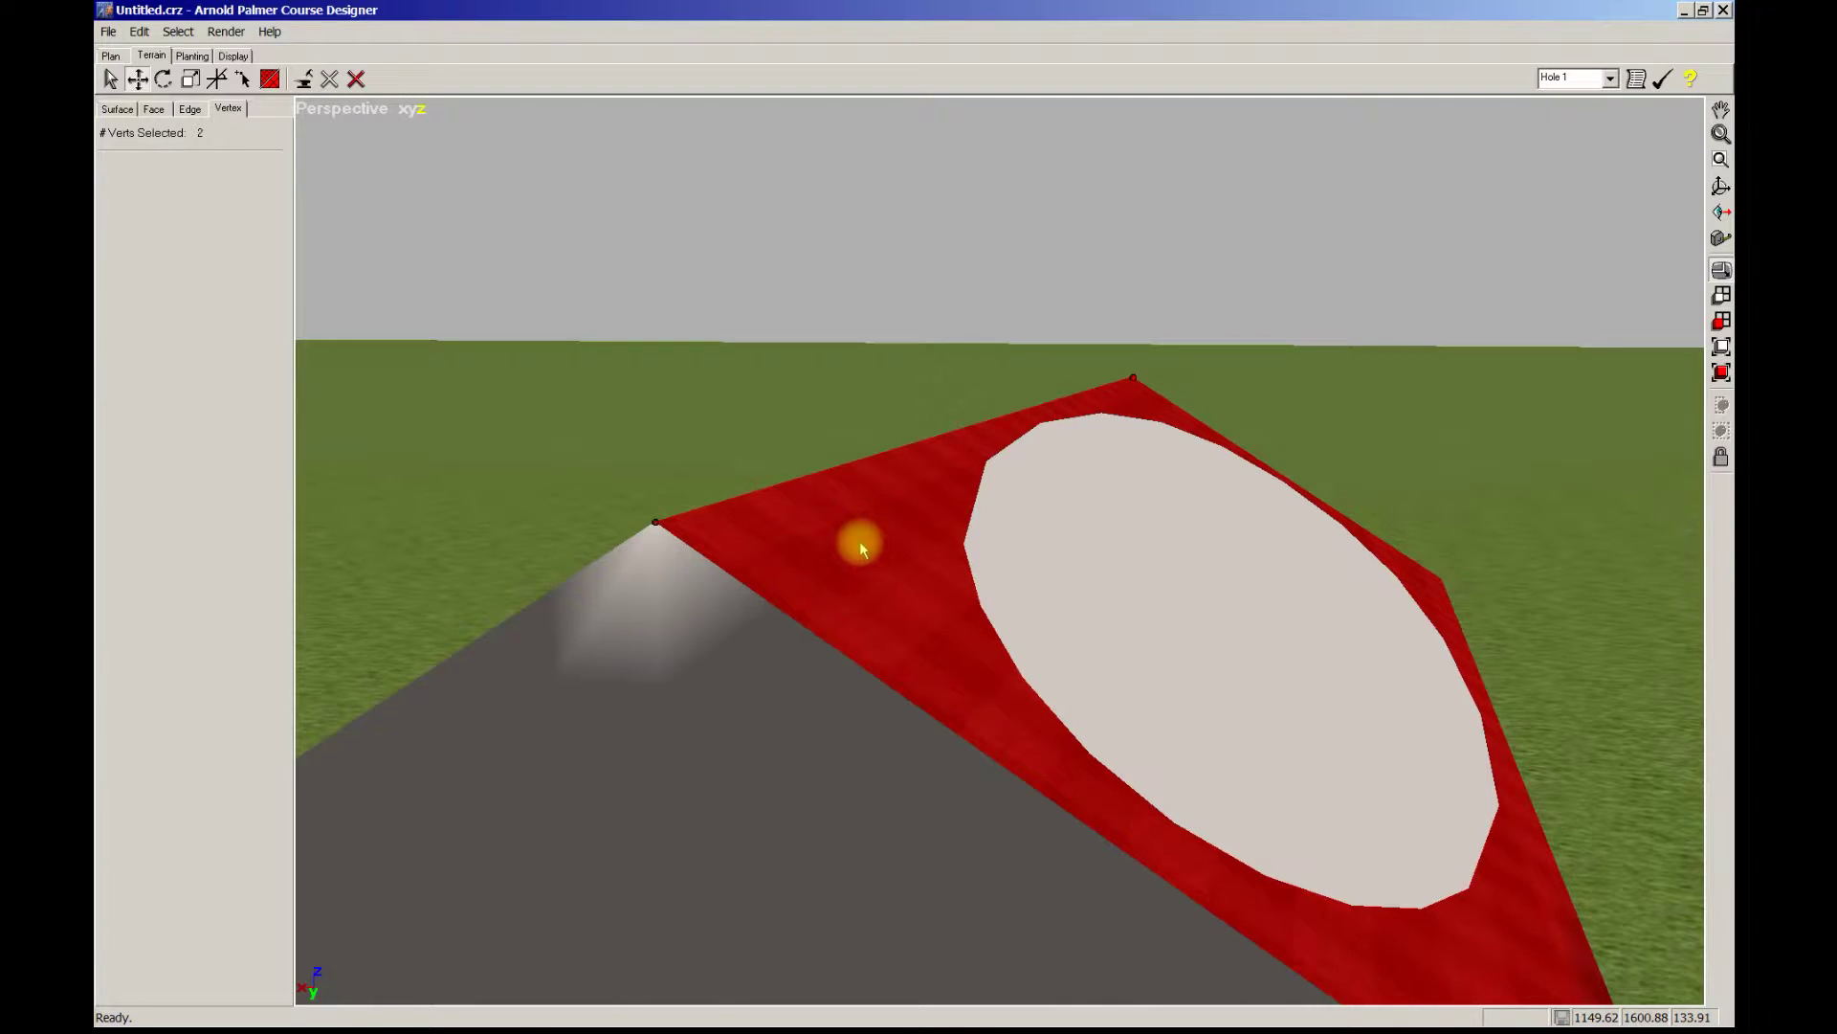
drag(859, 542, 878, 575)
middle_drag(878, 575, 997, 607)
scroll(1107, 565, down, 3)
scroll(1106, 565, down, 3)
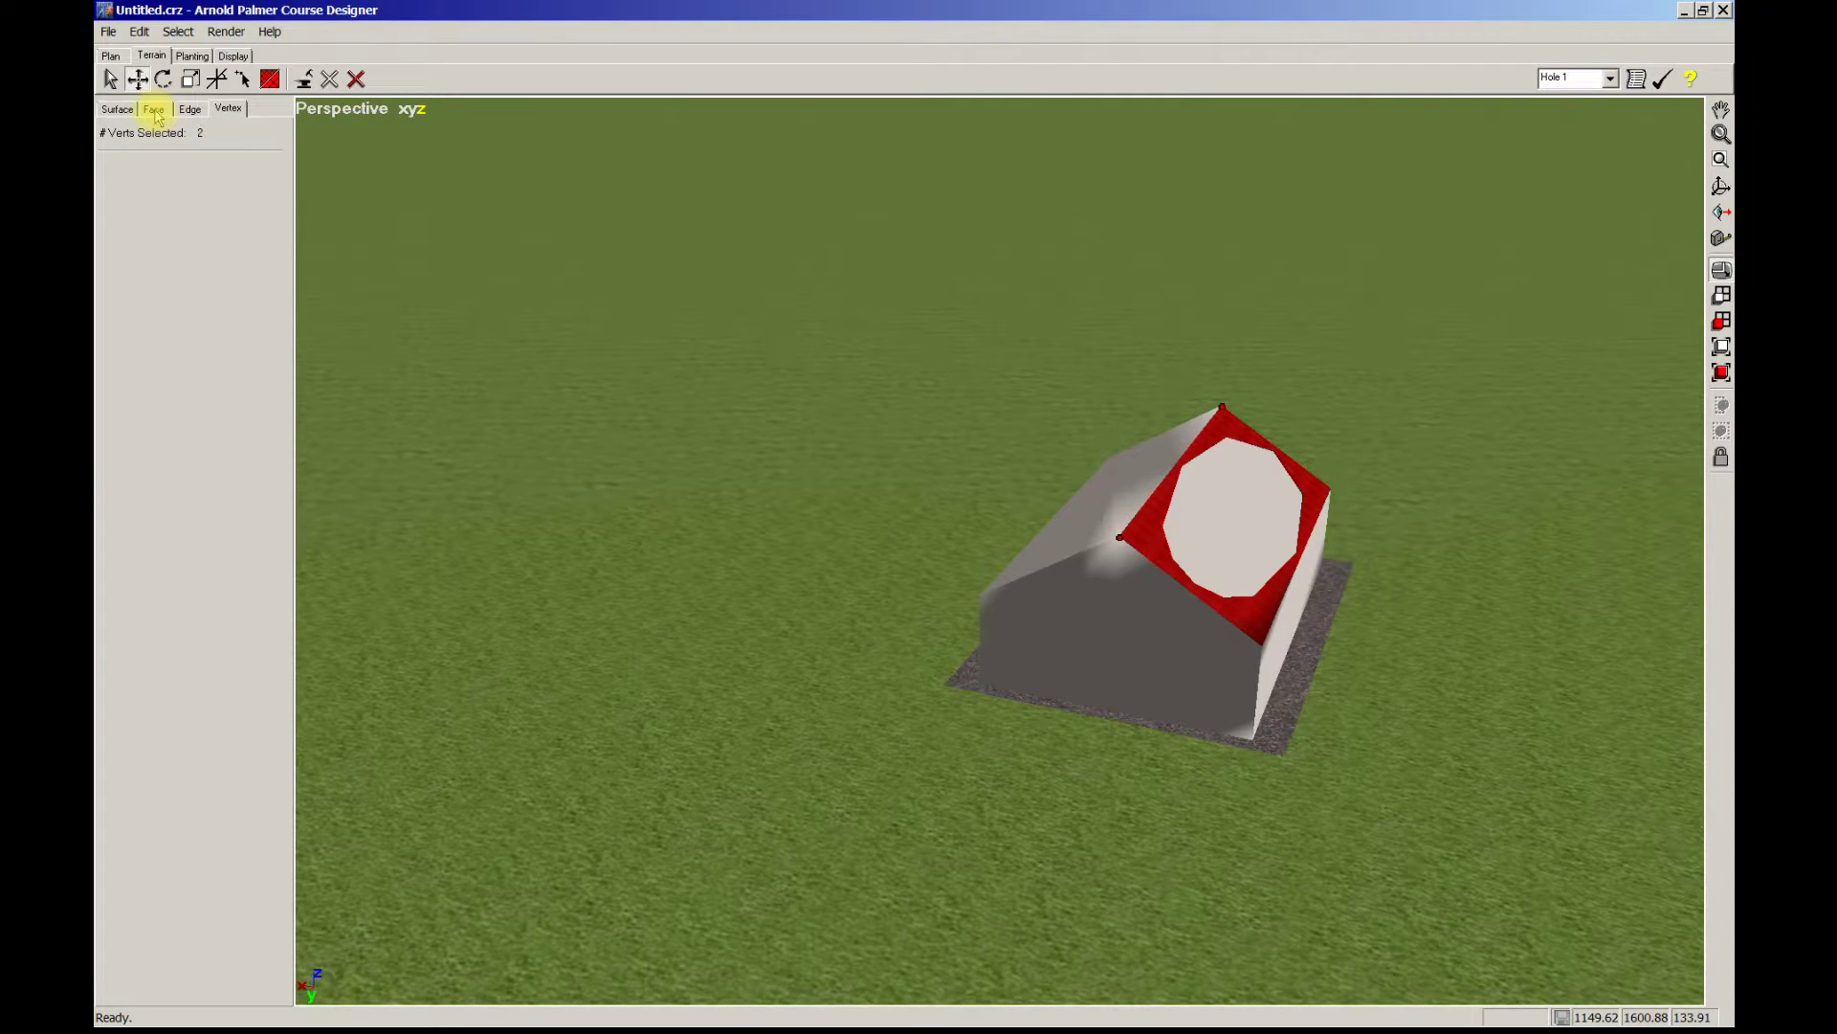
Select a single ground face away from the house and assign it the None terrain type.
click(154, 110)
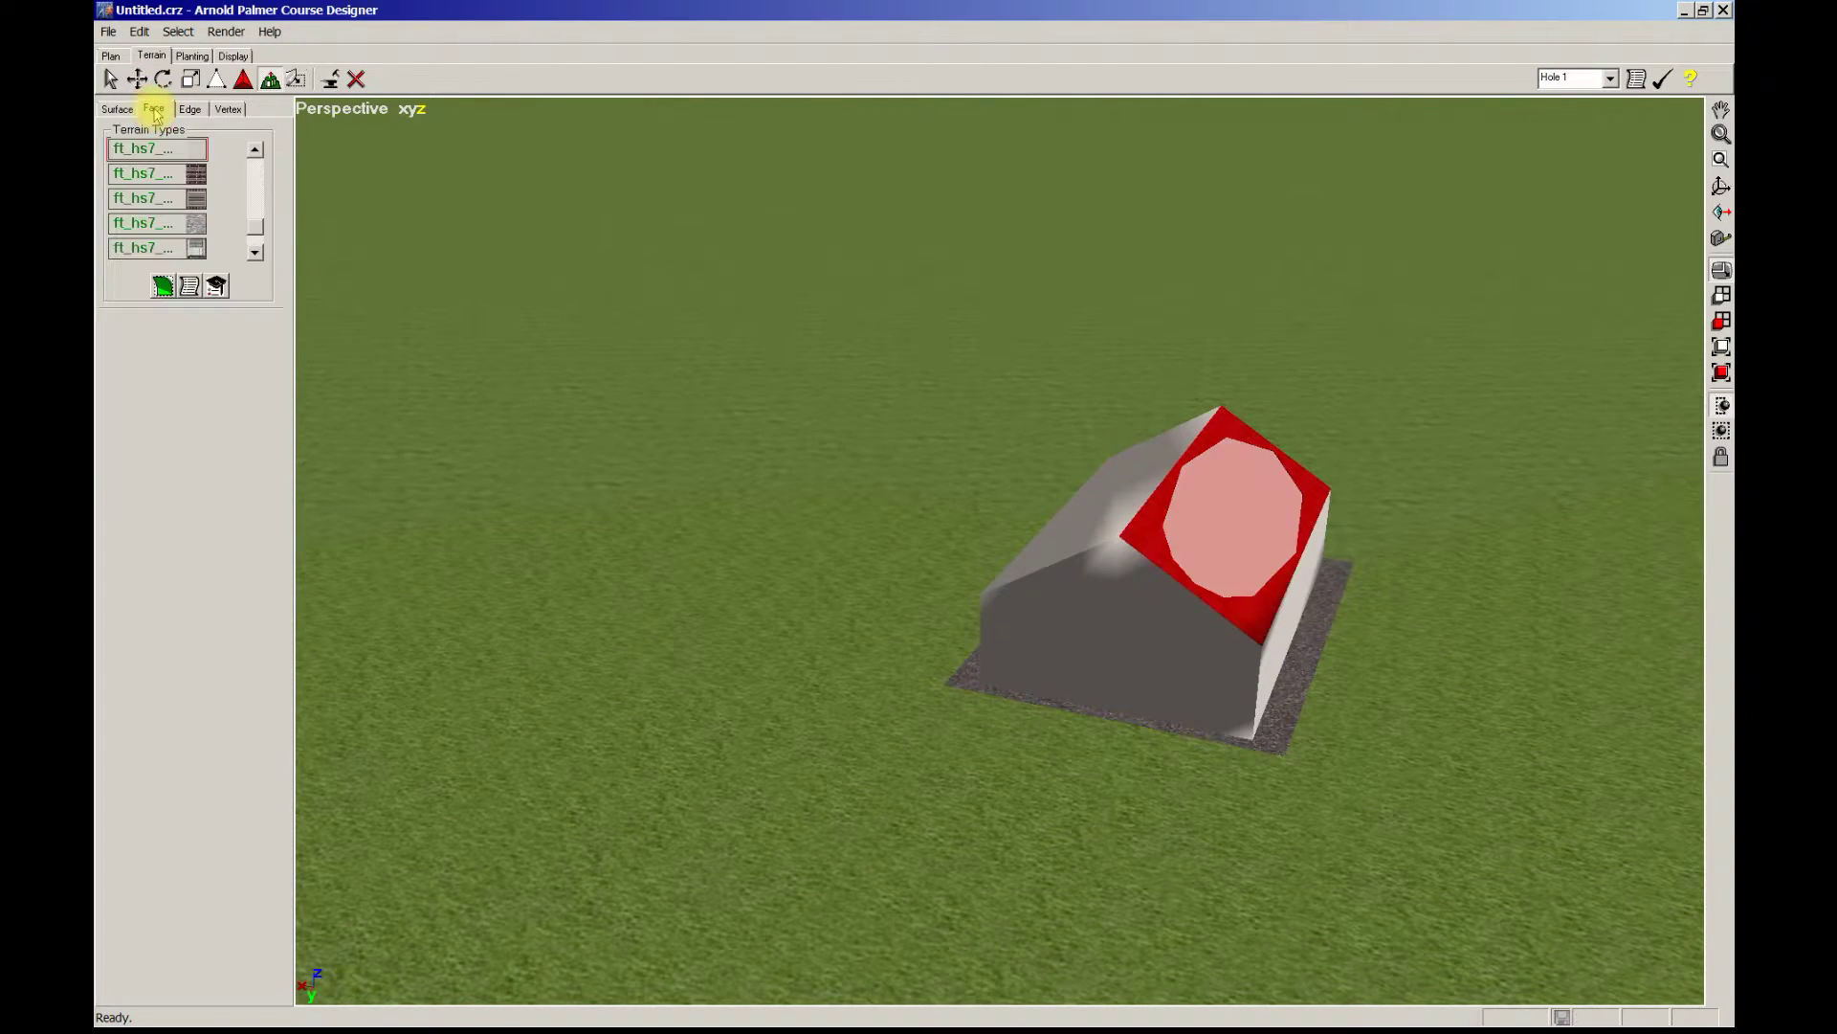
click(108, 78)
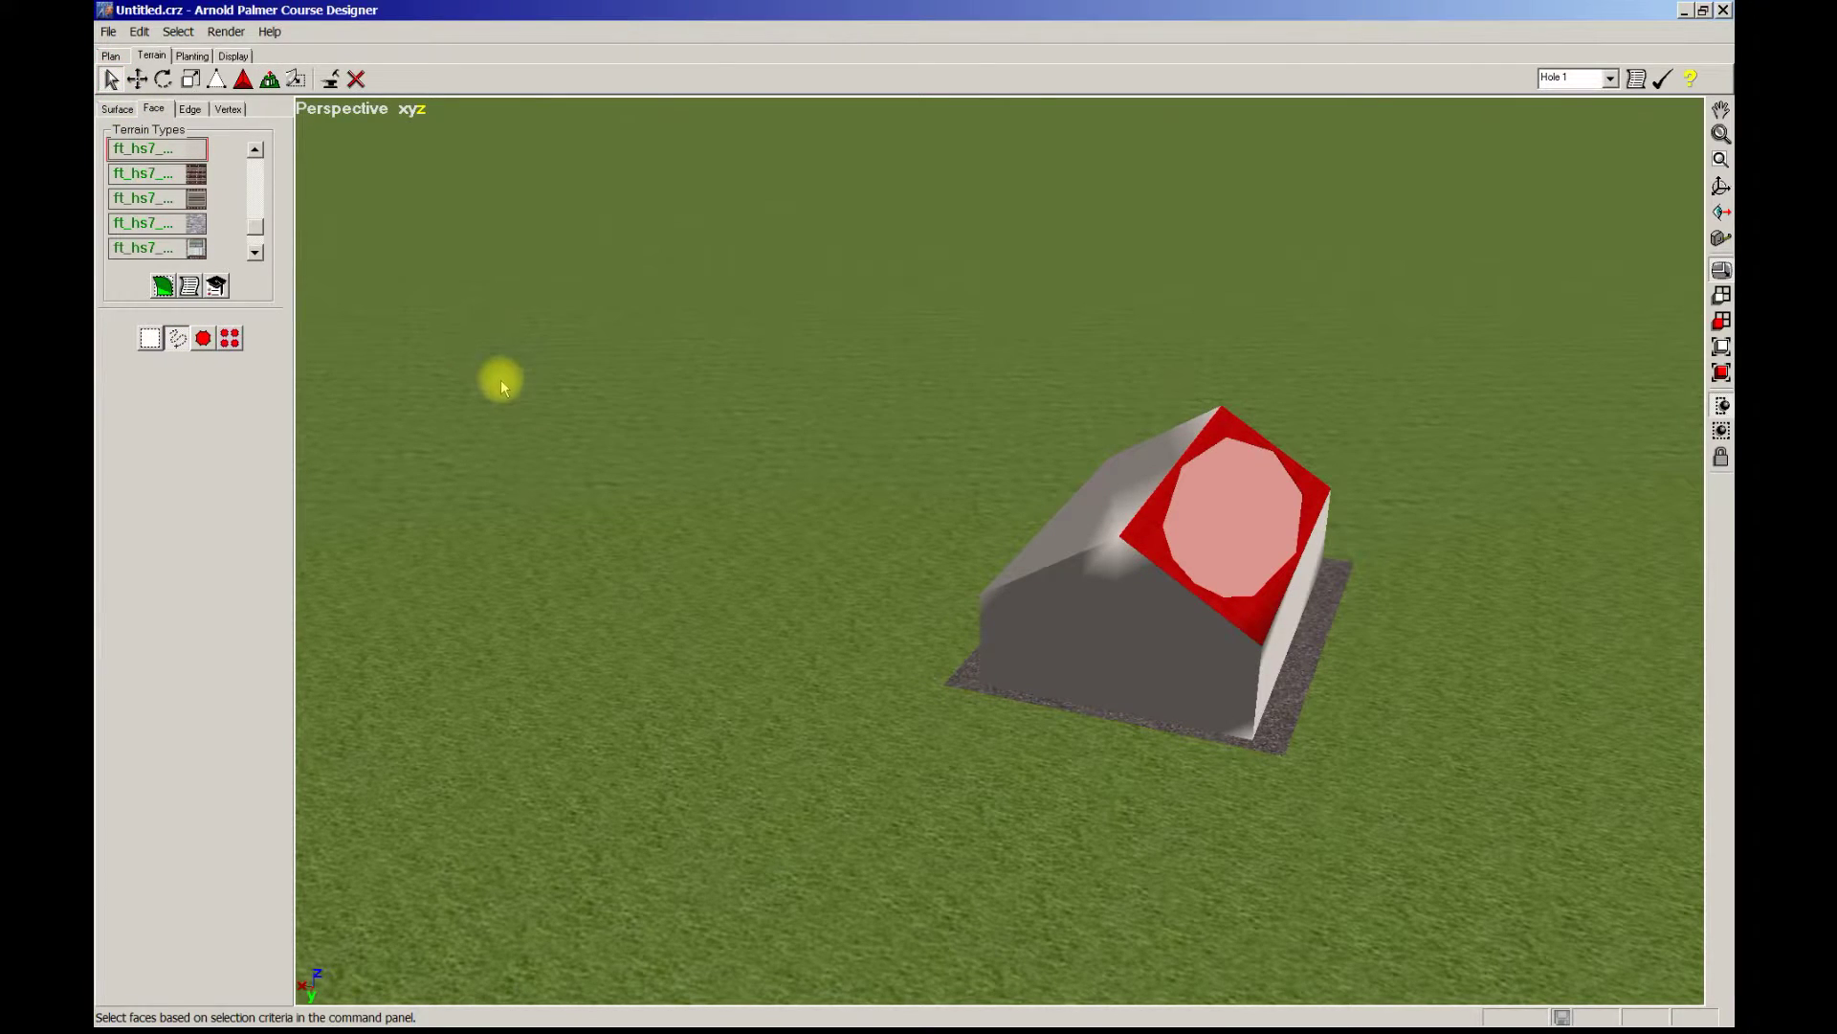
click(482, 297)
middle_drag(558, 371, 676, 350)
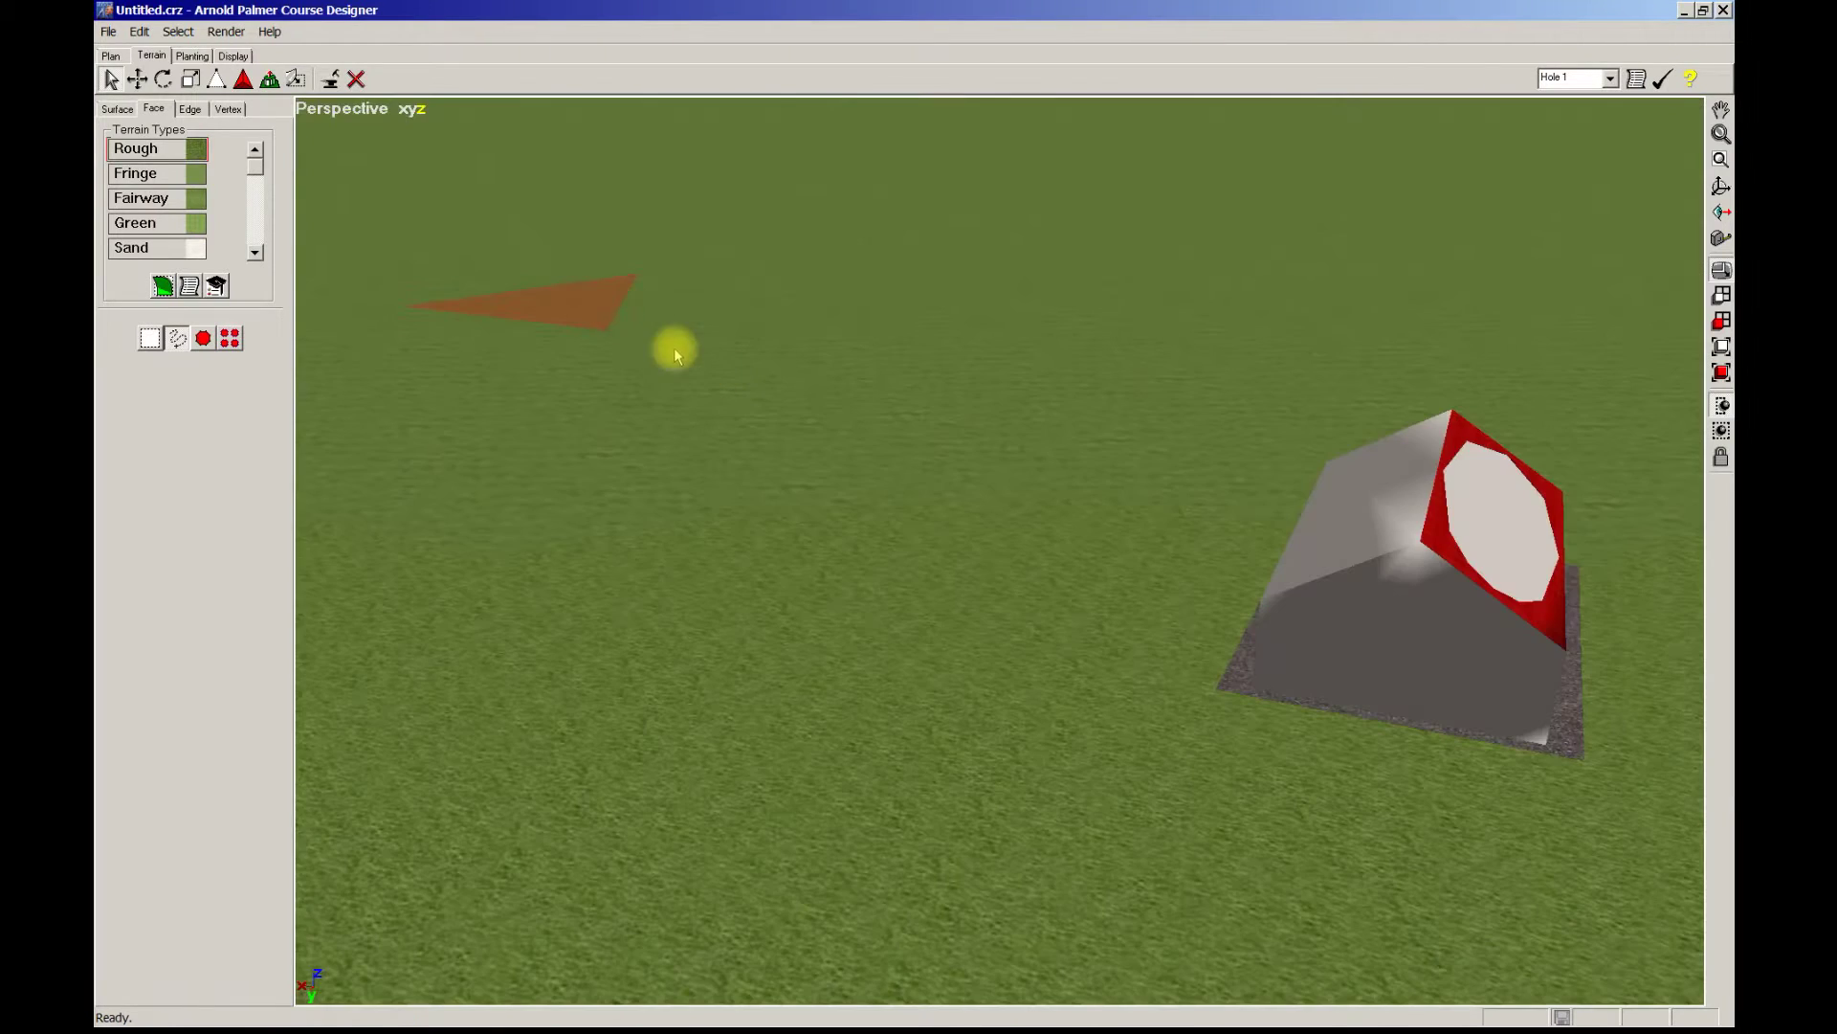
click(255, 150)
click(132, 151)
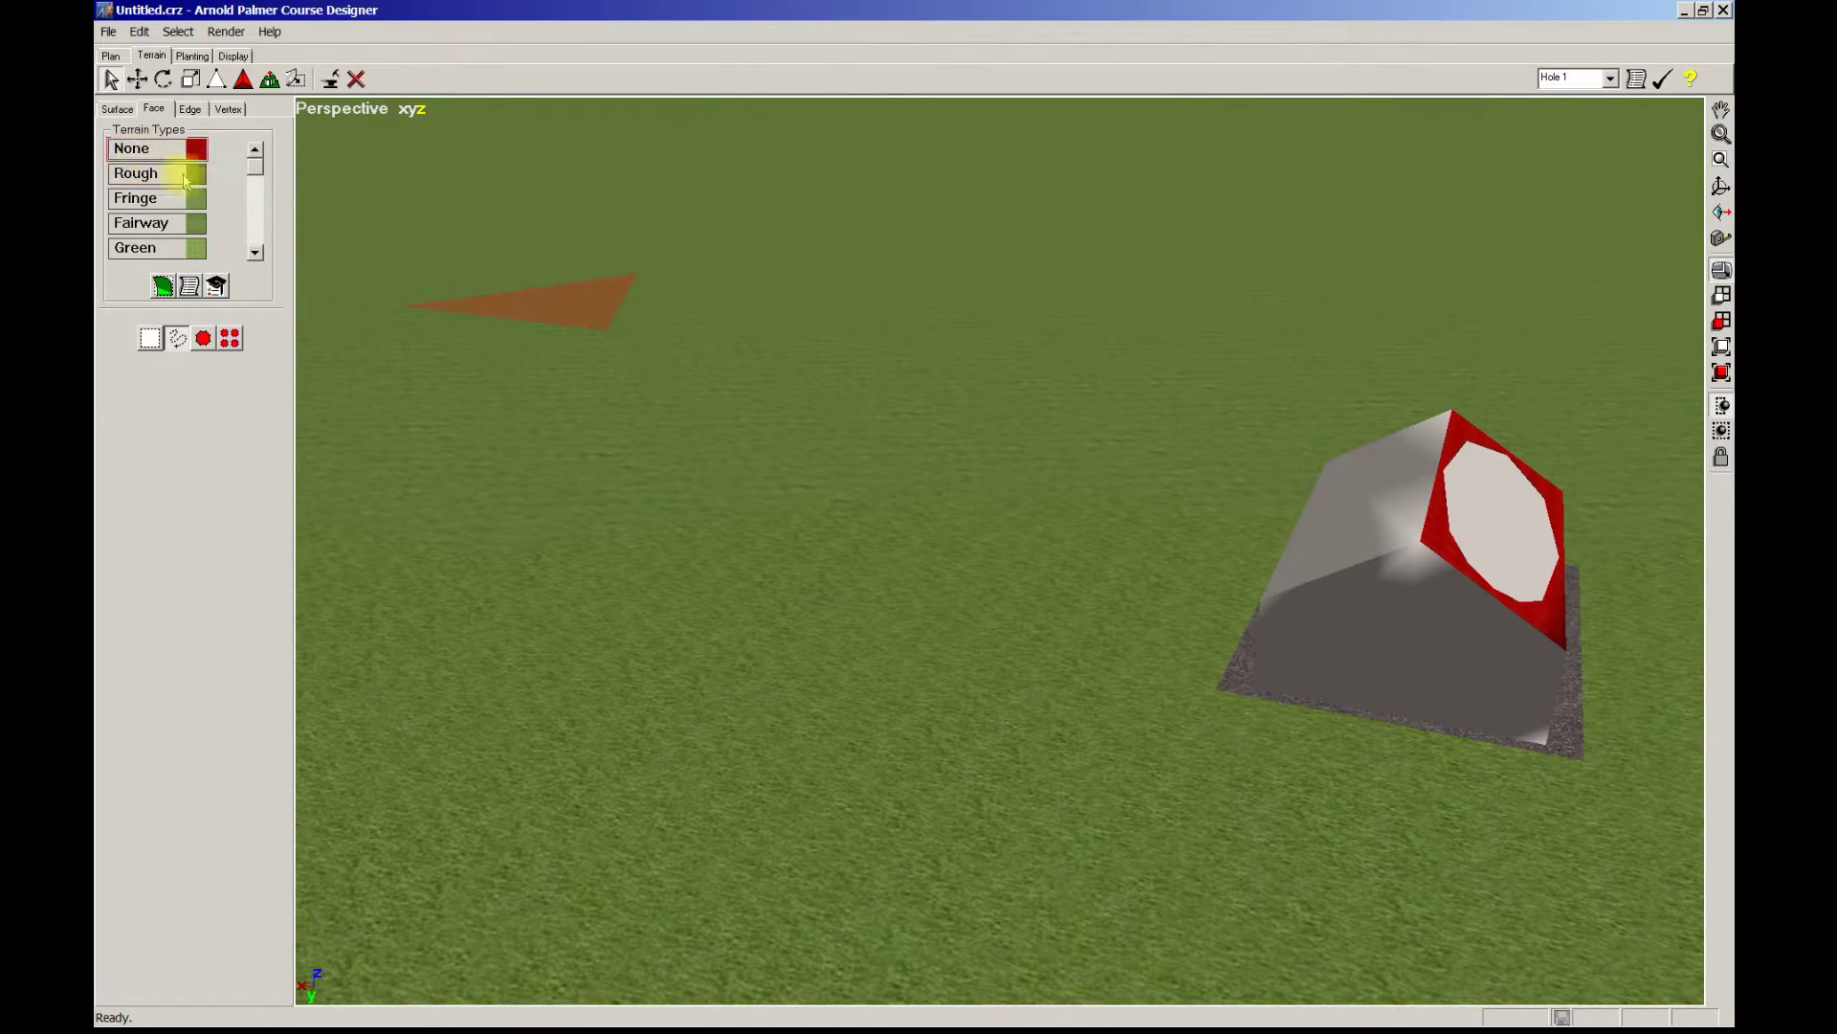
click(162, 286)
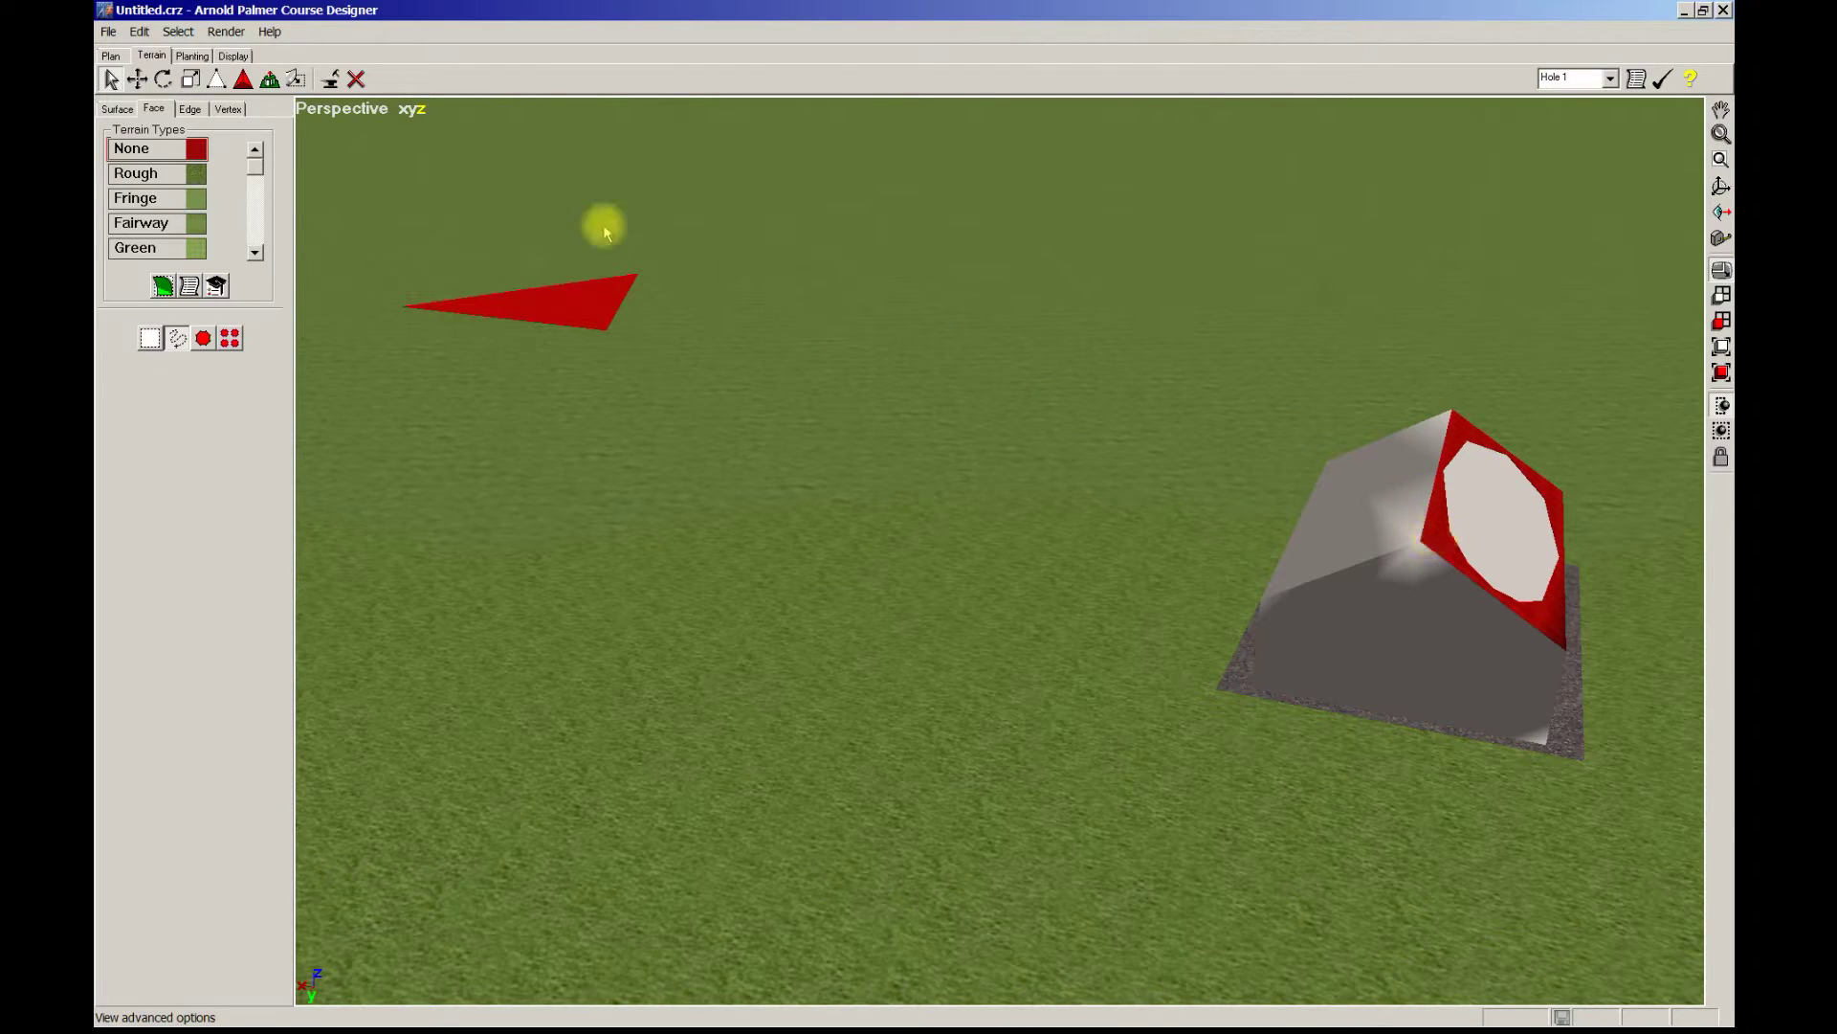
Select all surfaces of the None terrain type in the course and zoom to the selection.
click(229, 340)
click(555, 299)
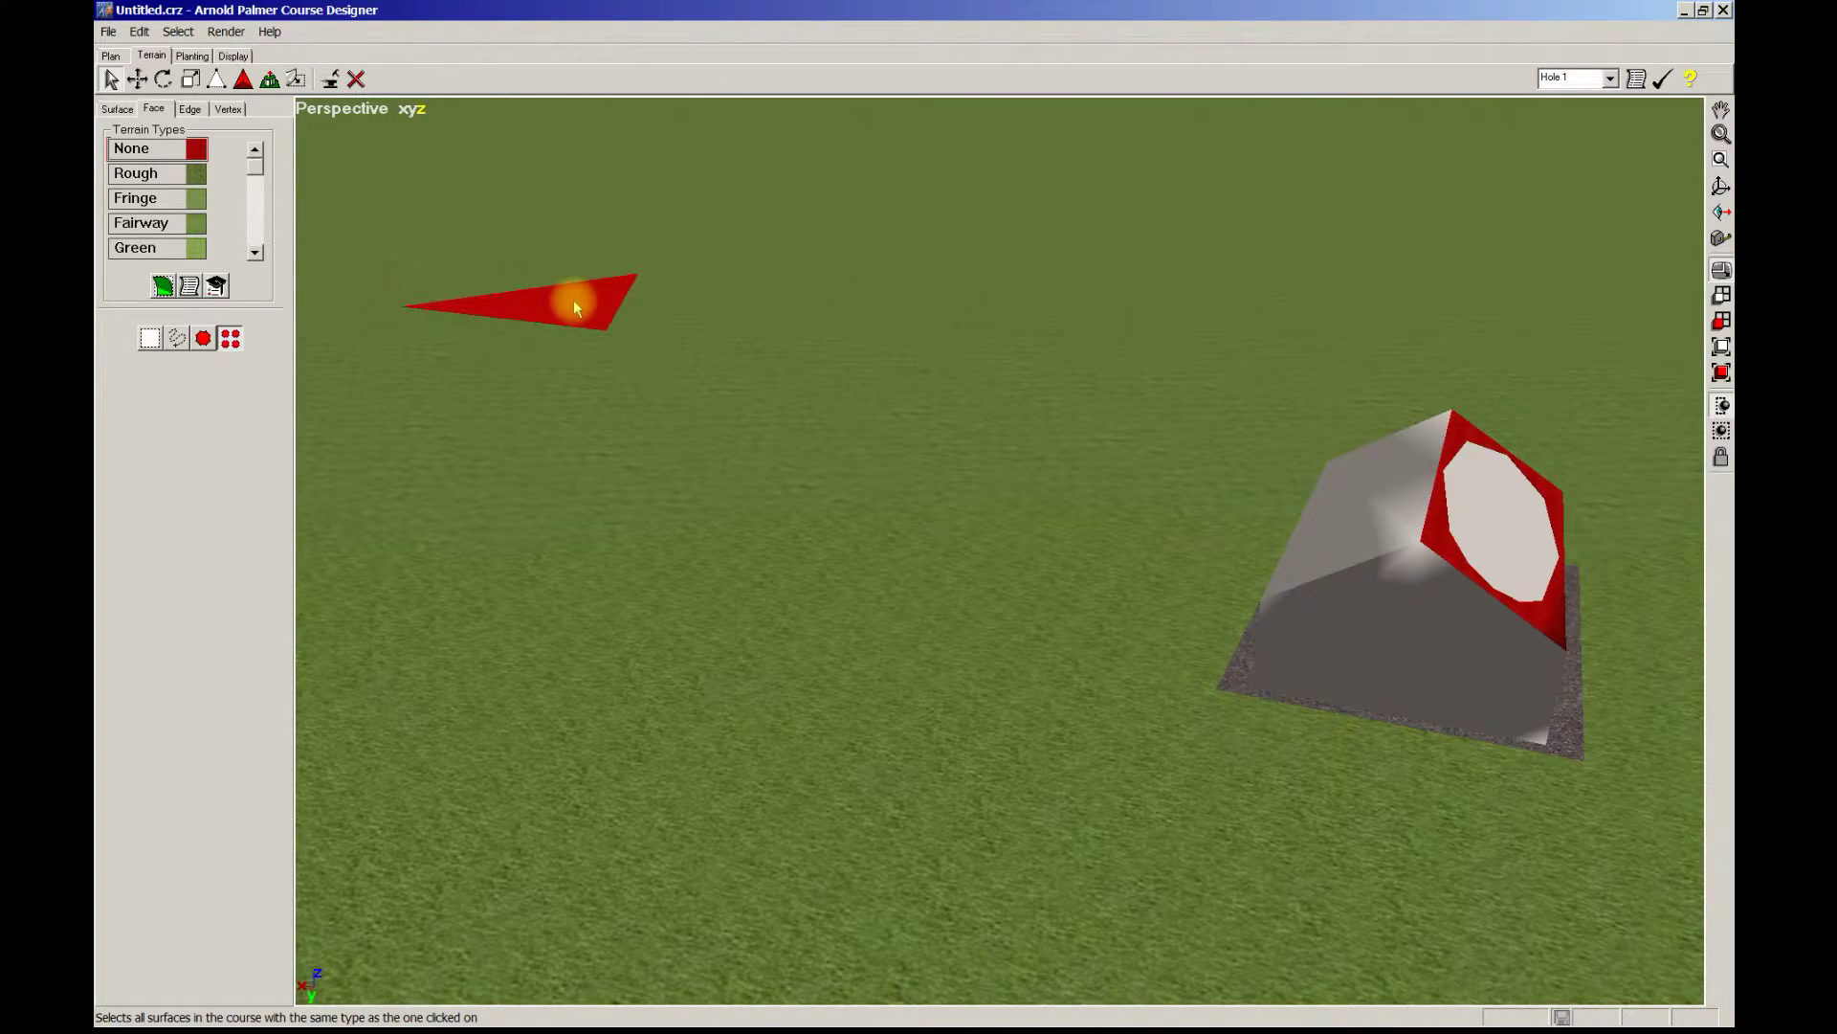
right_drag(580, 369, 583, 370)
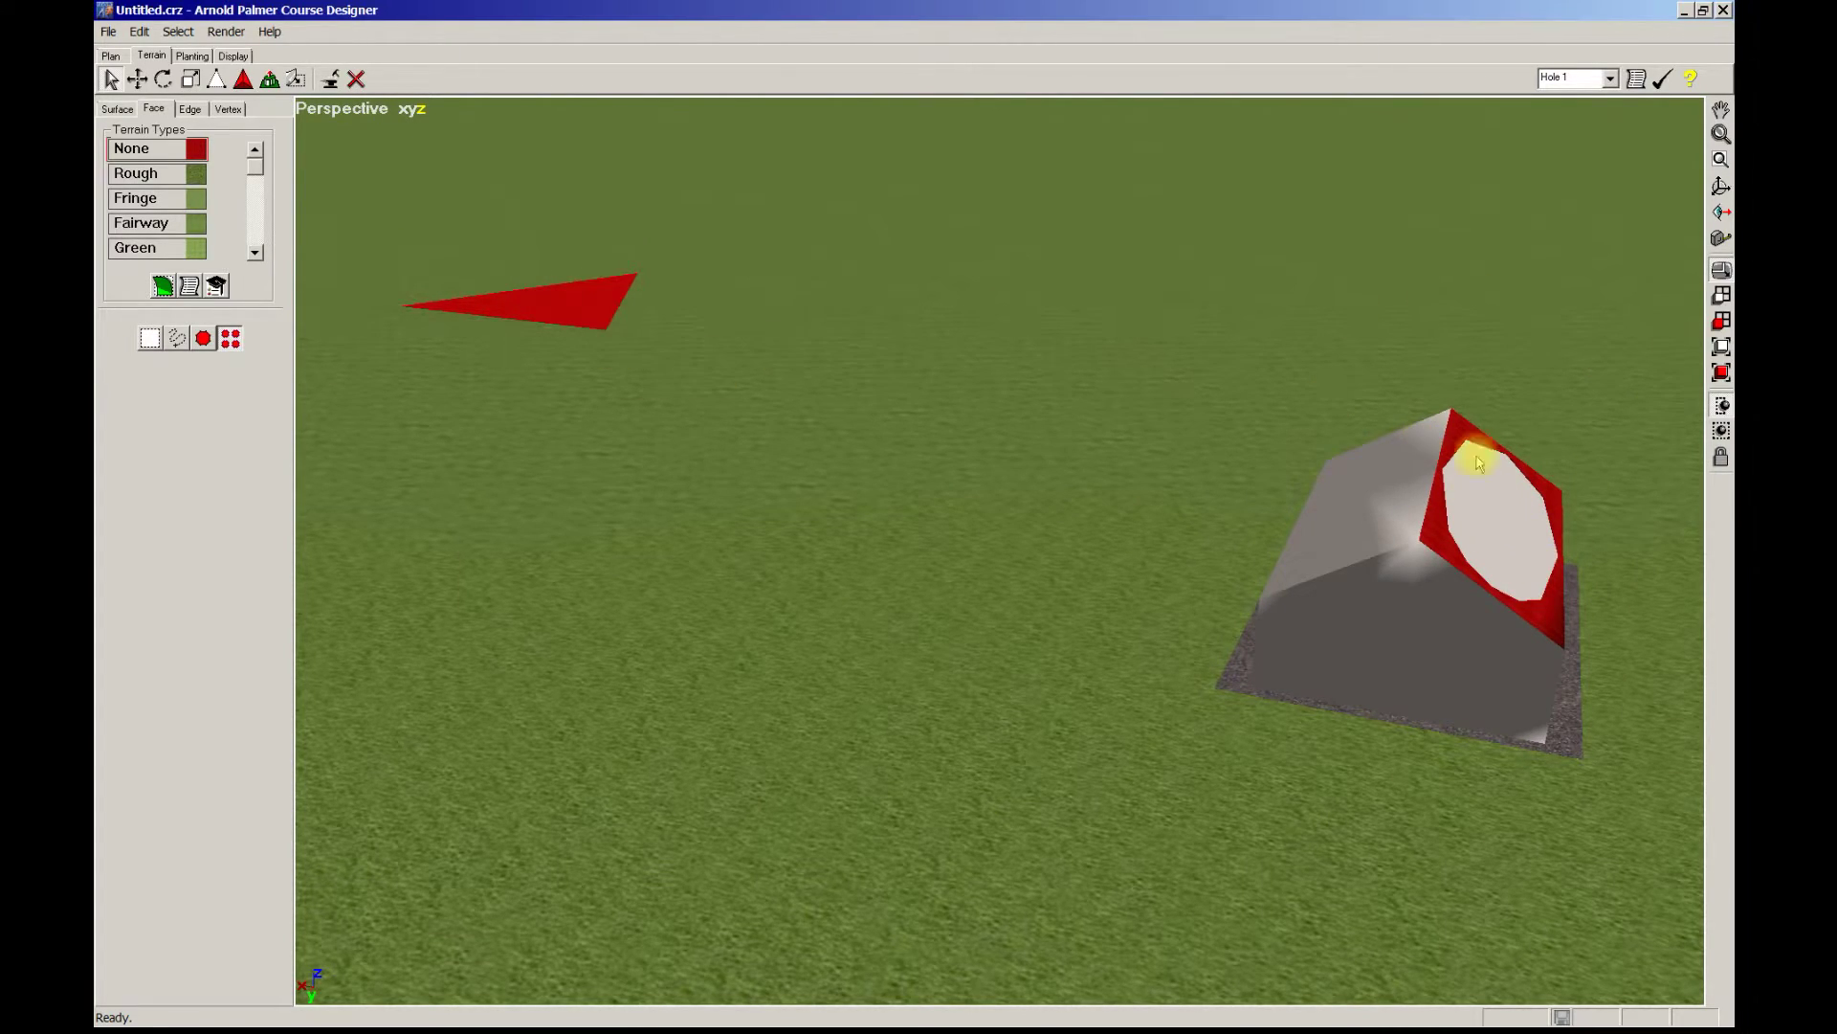
click(1719, 322)
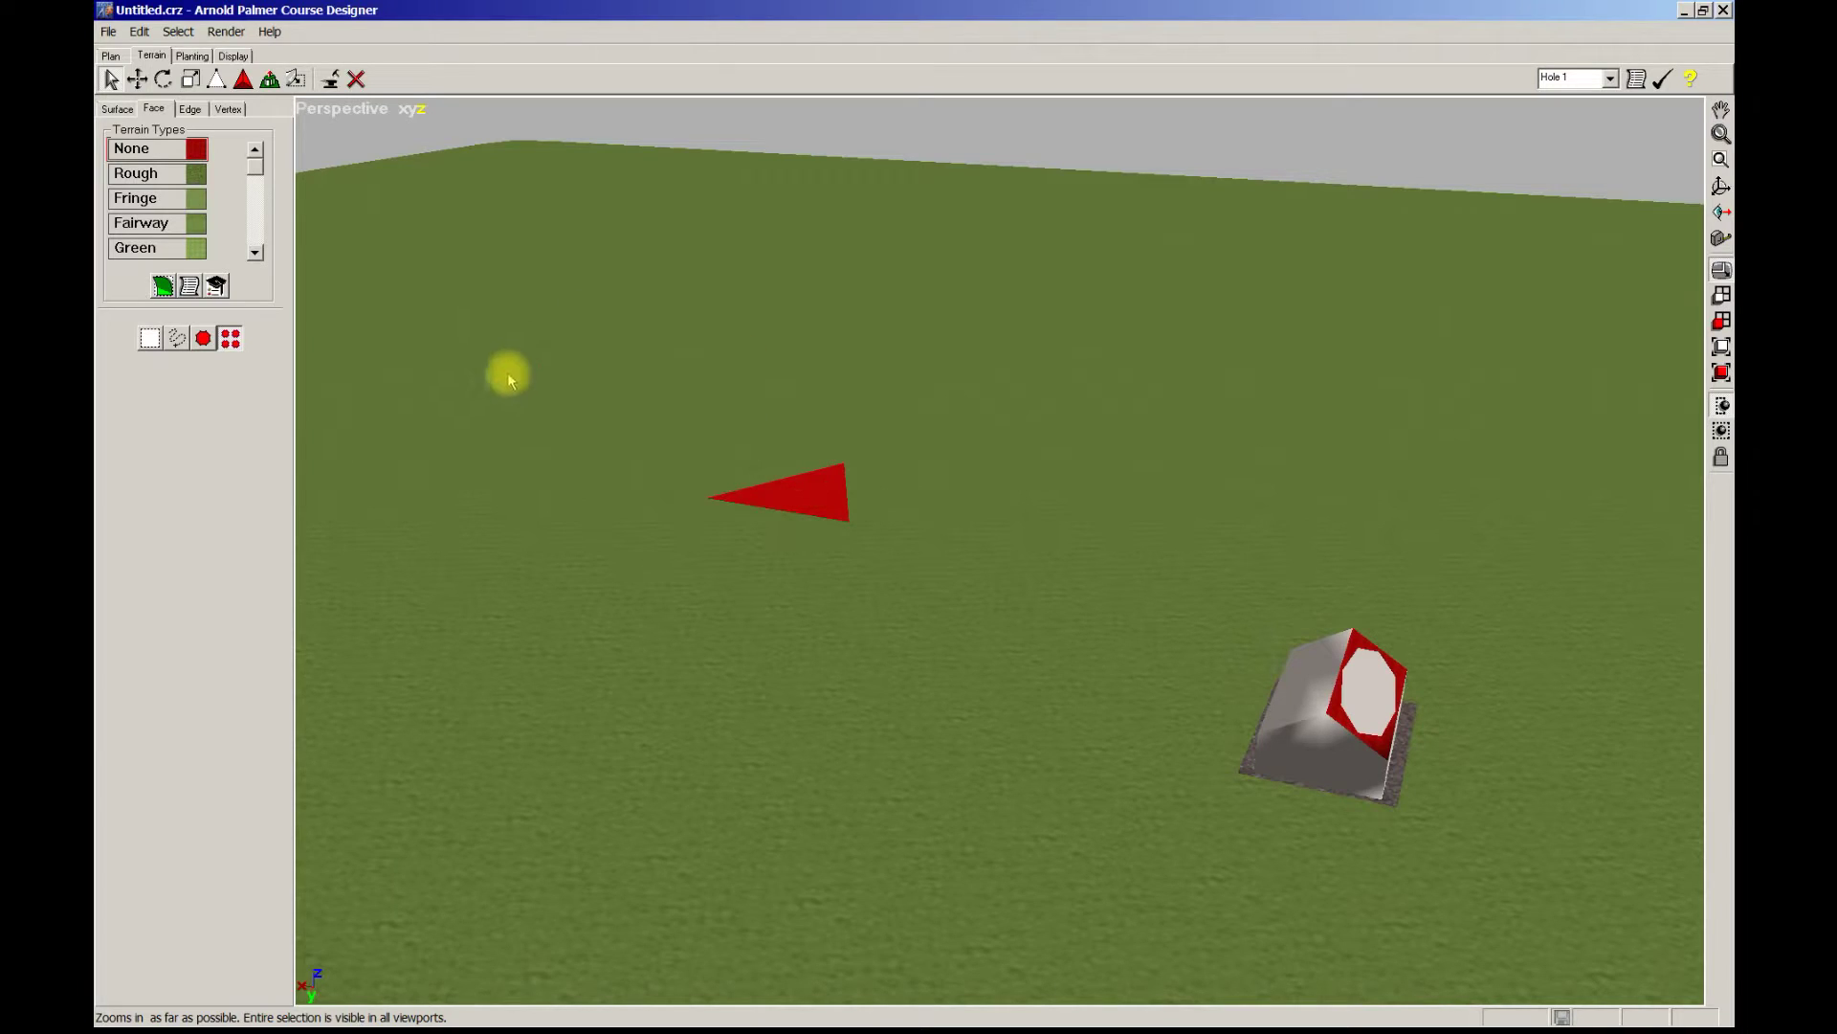
click(809, 499)
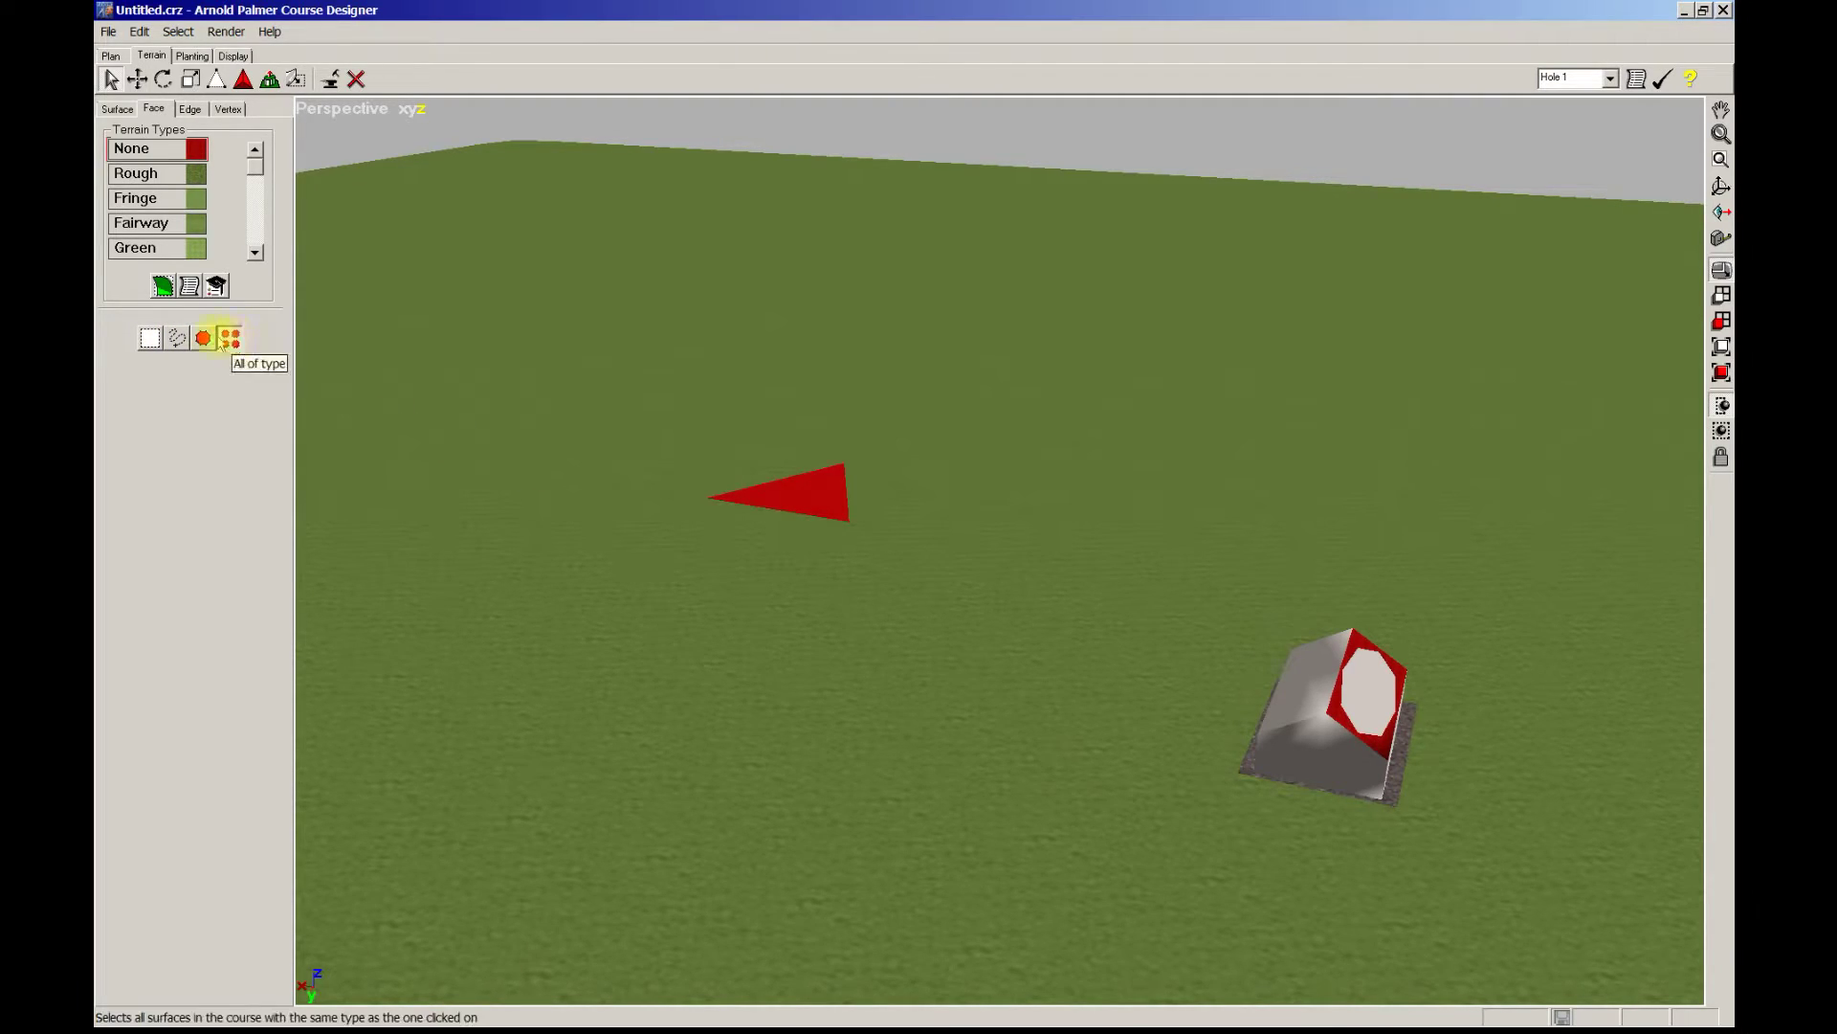
Take the separate ground triangle out of the selection, check what remains selected, and delete the red None faces on the roof slope.
click(175, 342)
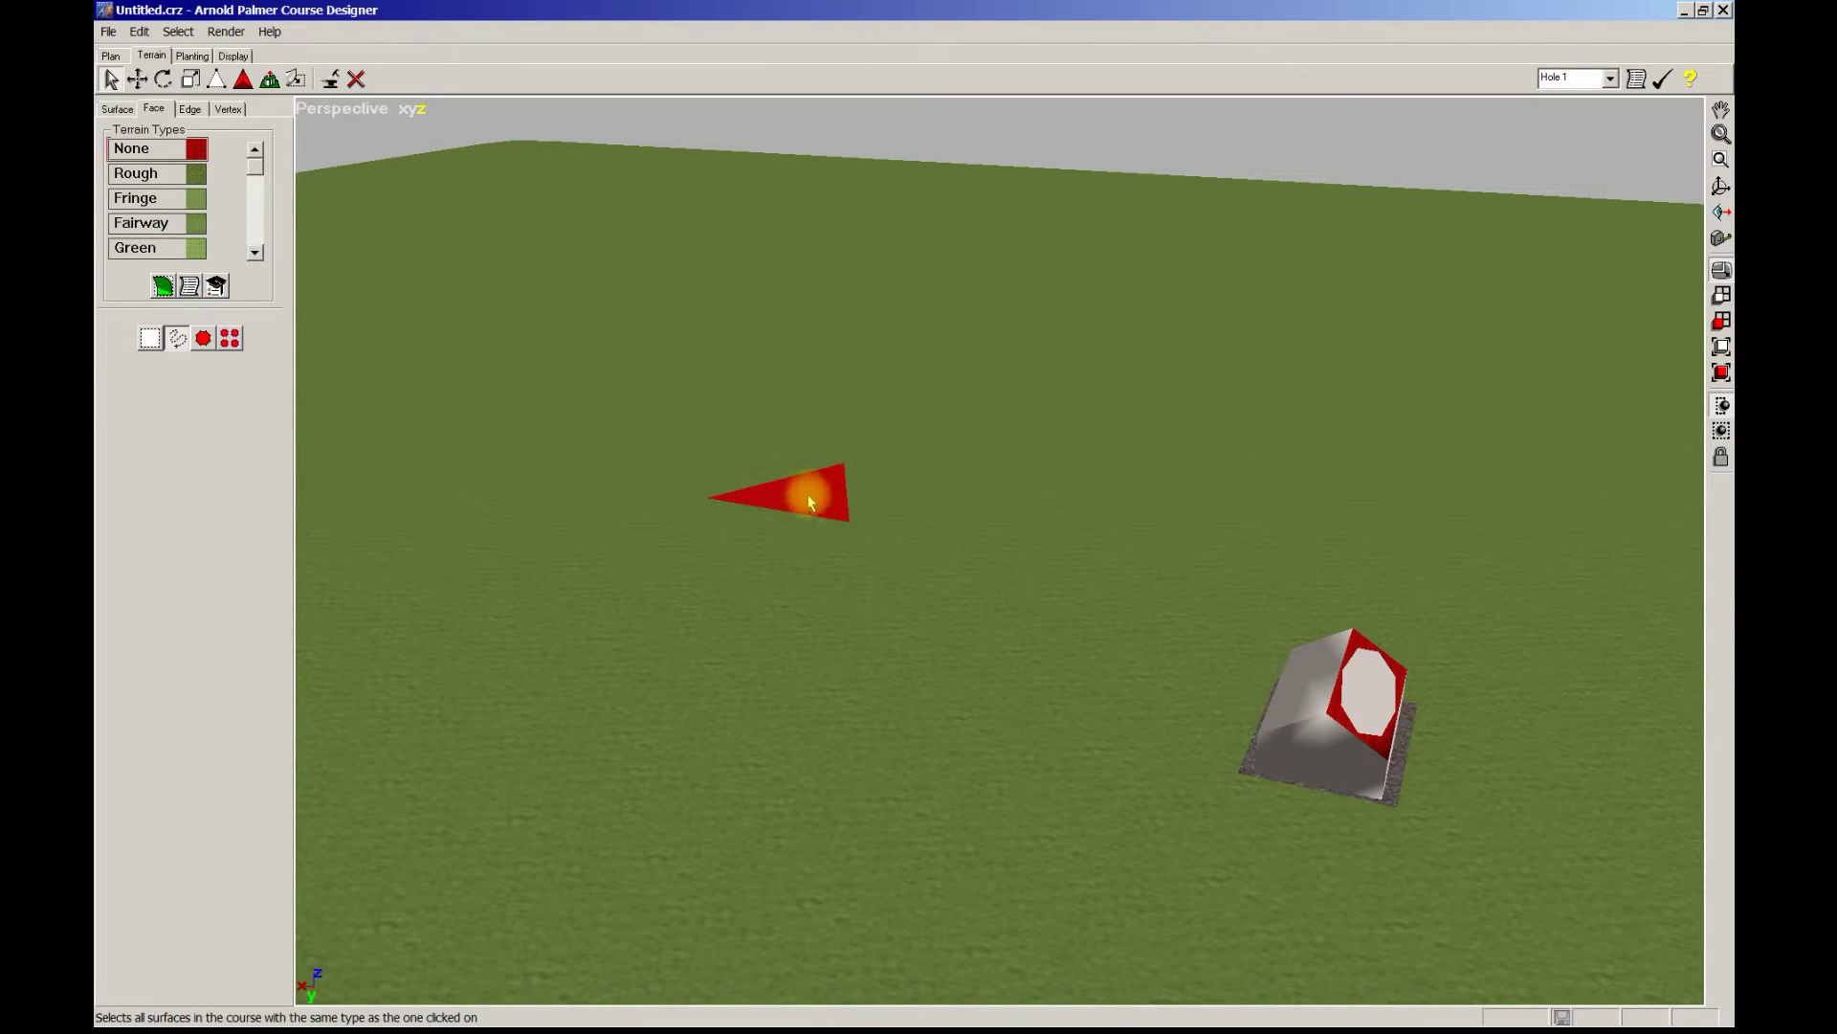
right_drag(840, 521, 713, 463)
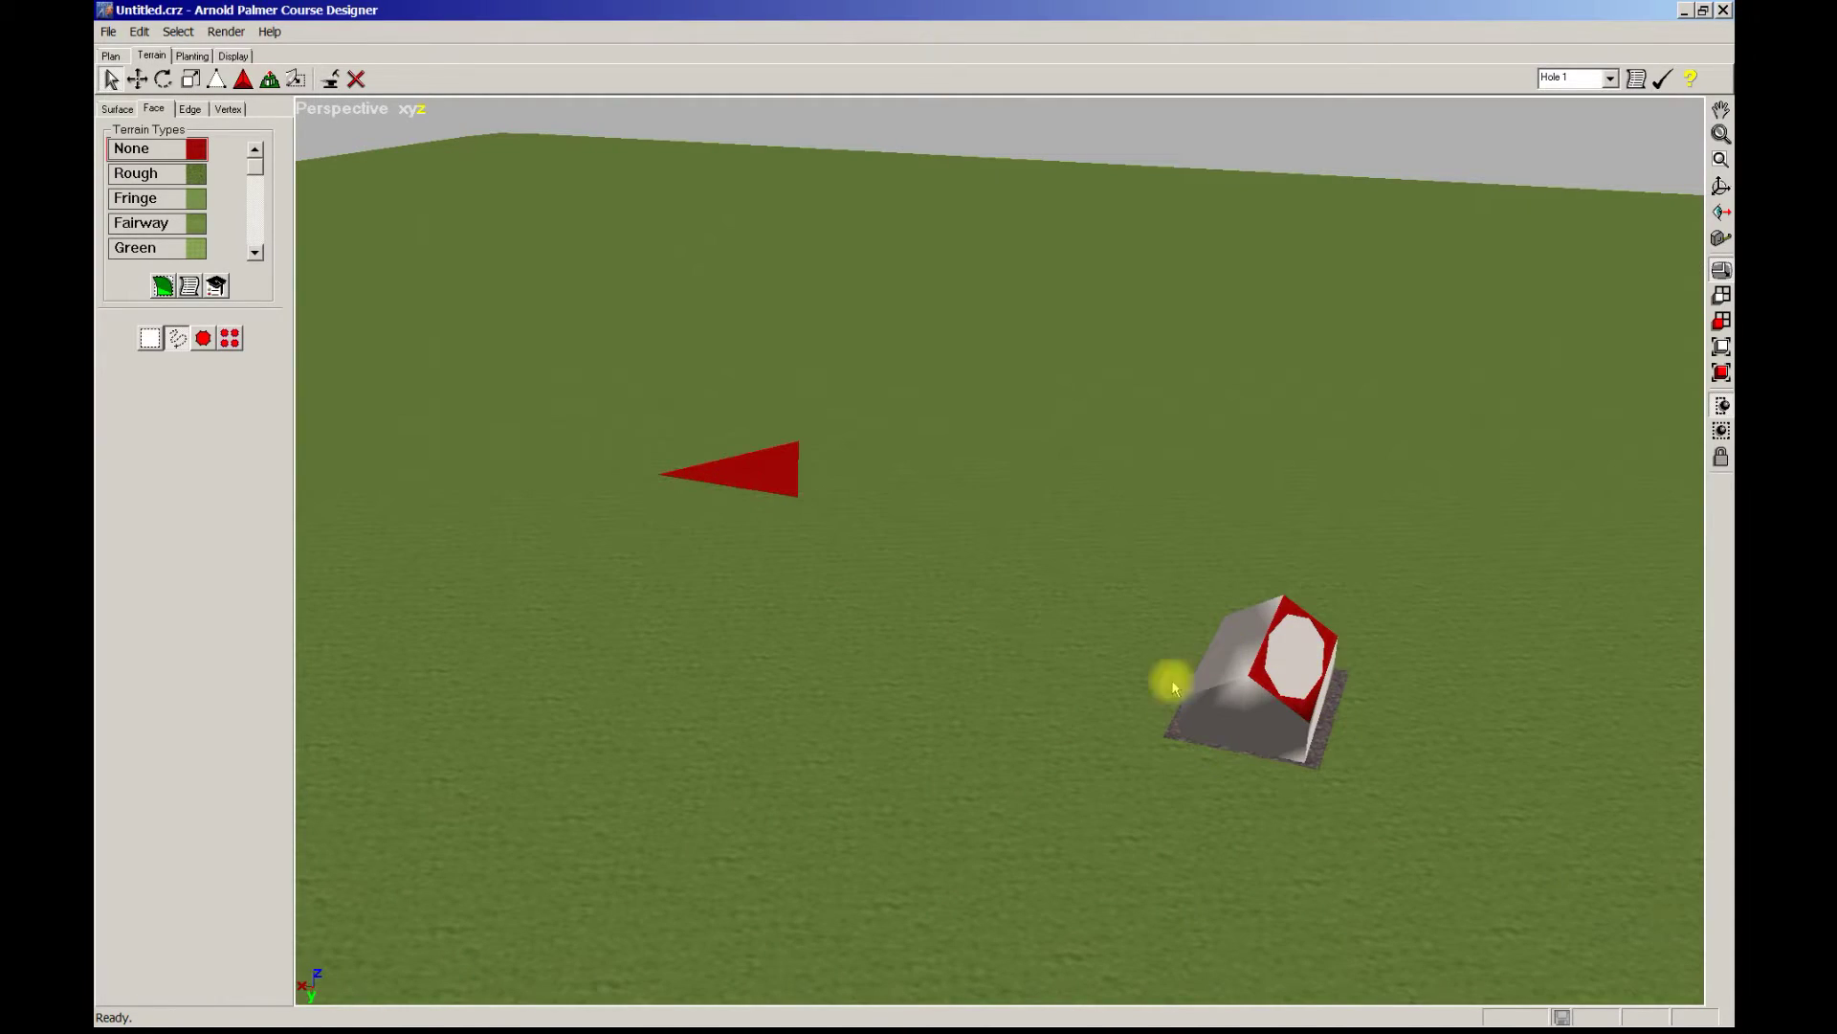
right_drag(1382, 714, 1119, 426)
scroll(1380, 478, up, 6)
right_drag(1483, 452, 1296, 439)
right_drag(1366, 385, 777, 448)
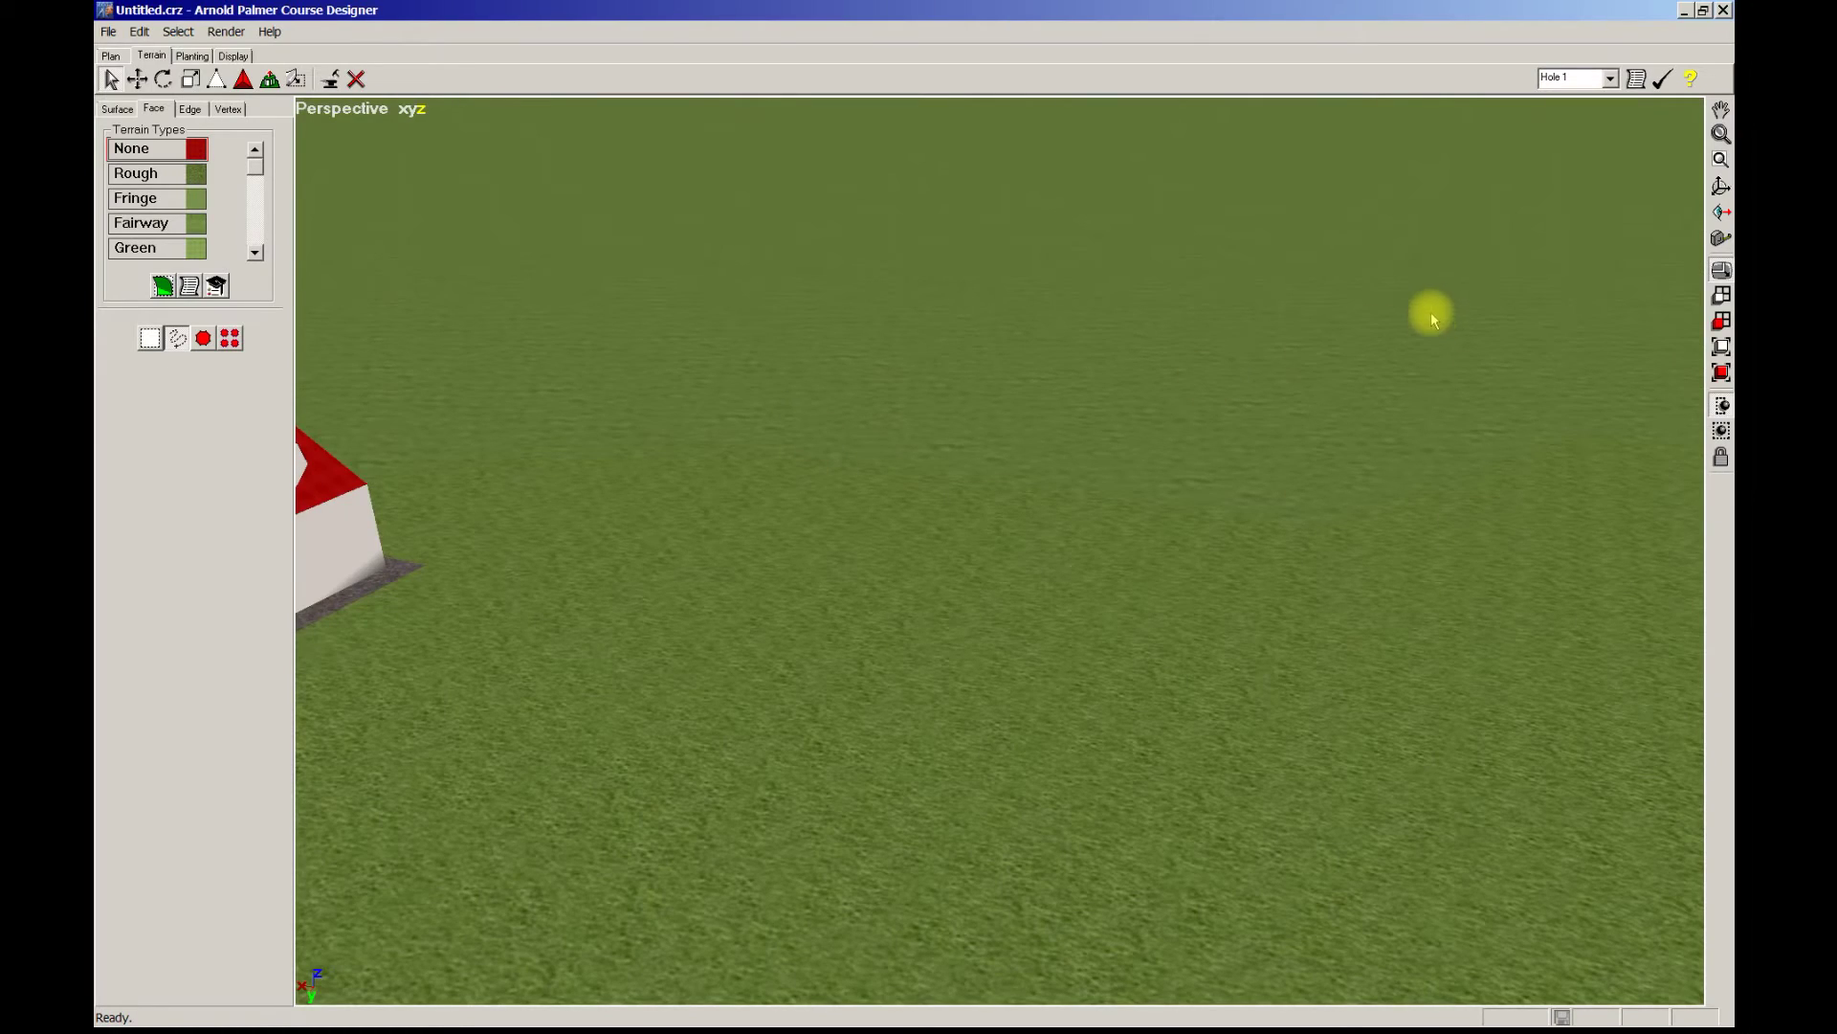
click(1722, 323)
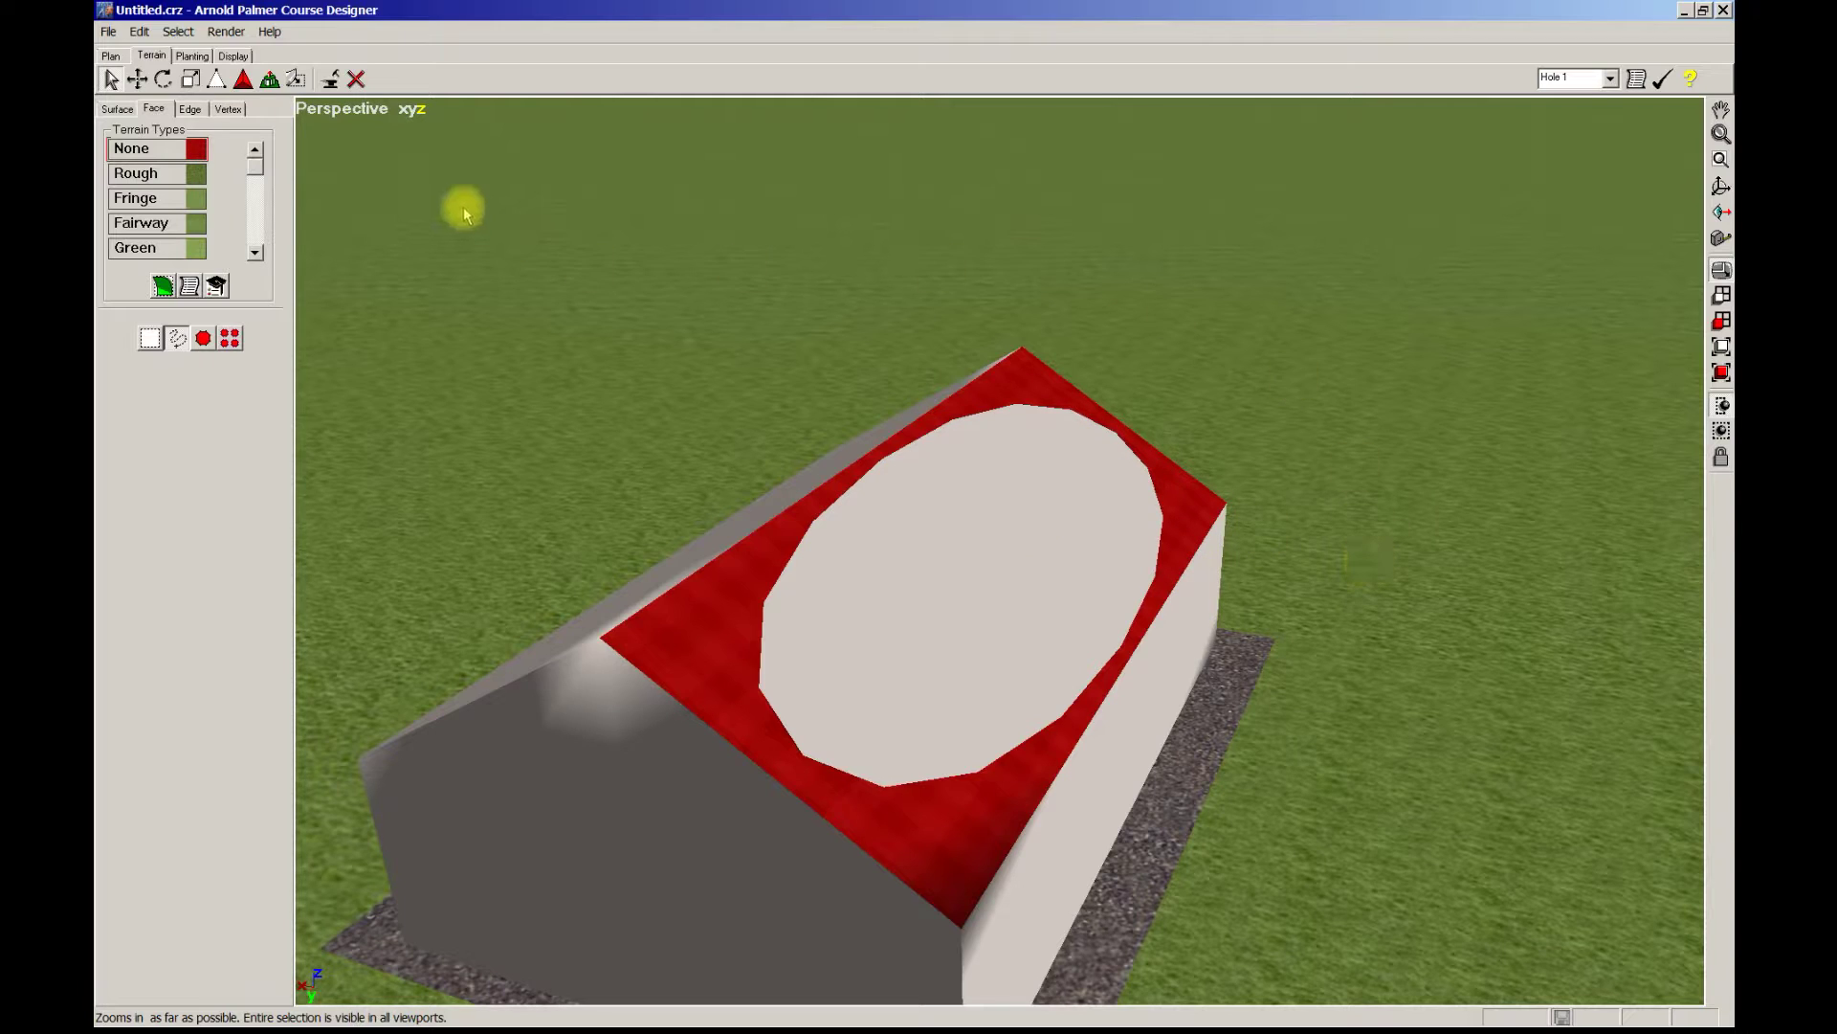
click(356, 80)
right_drag(1231, 525, 1479, 402)
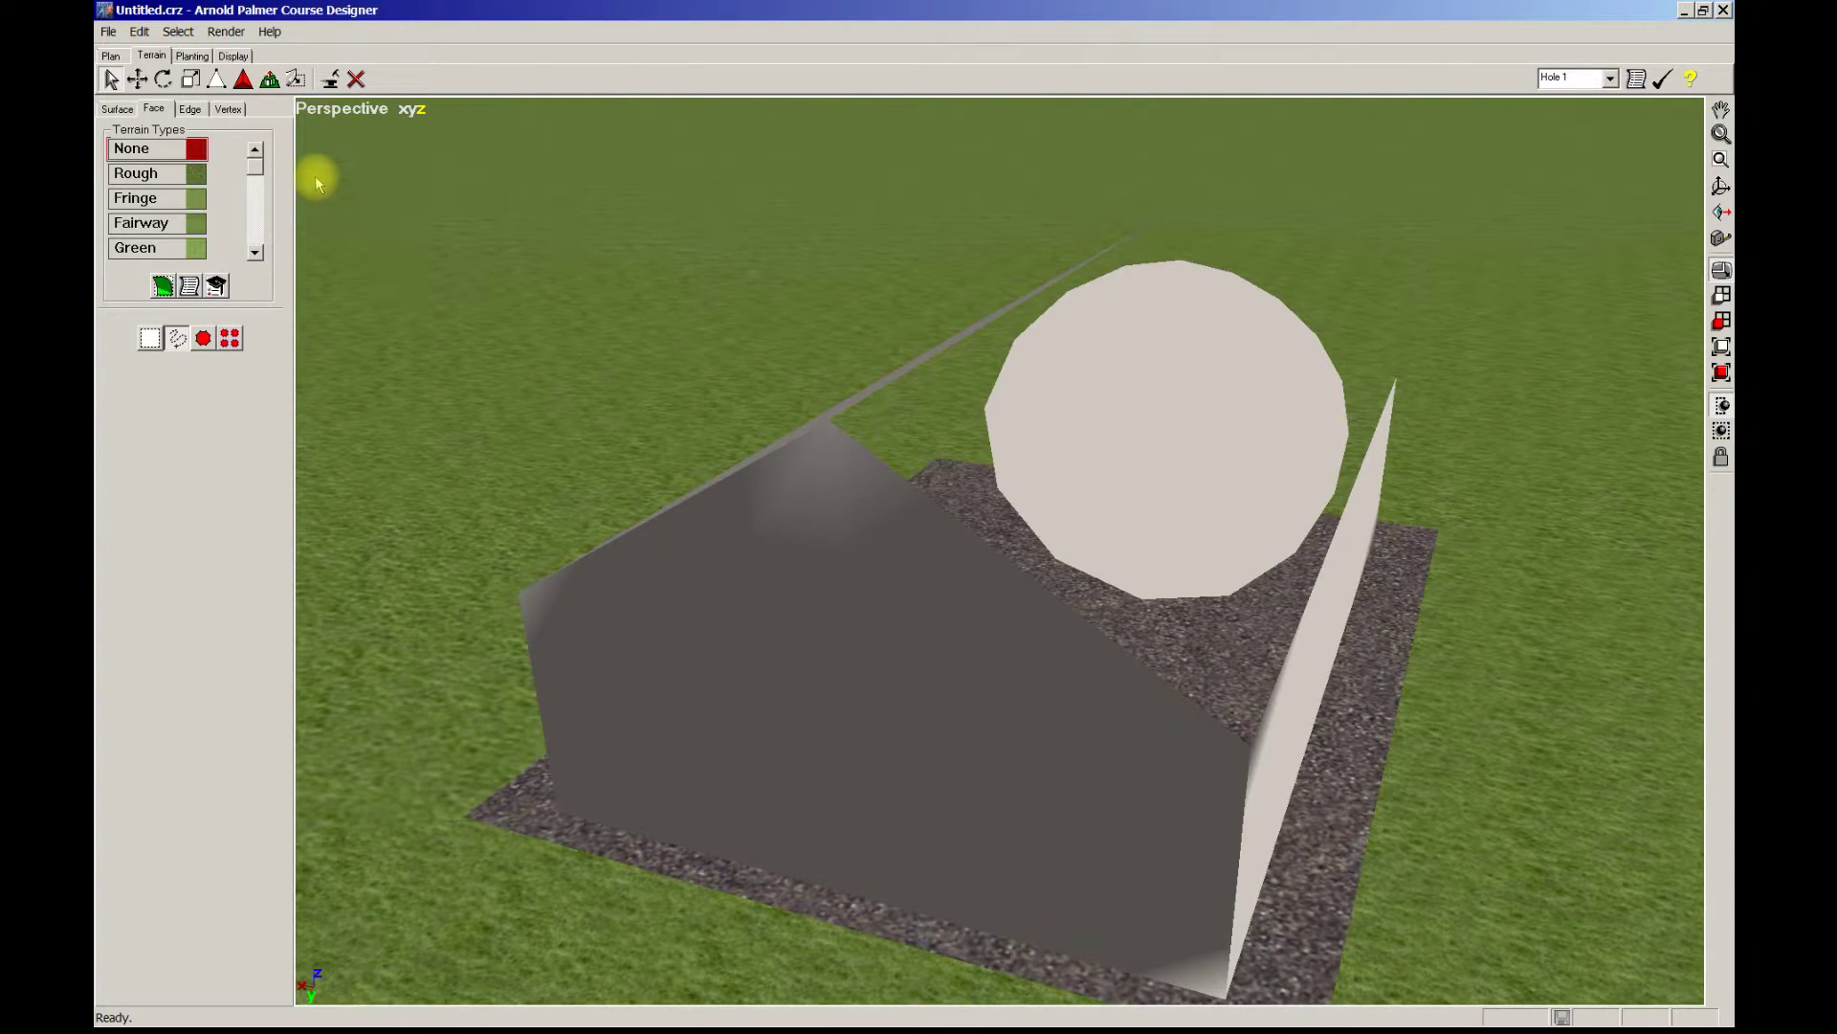
Try a sharpness of 0 on all selected house edges and restore the value to -1.
click(189, 109)
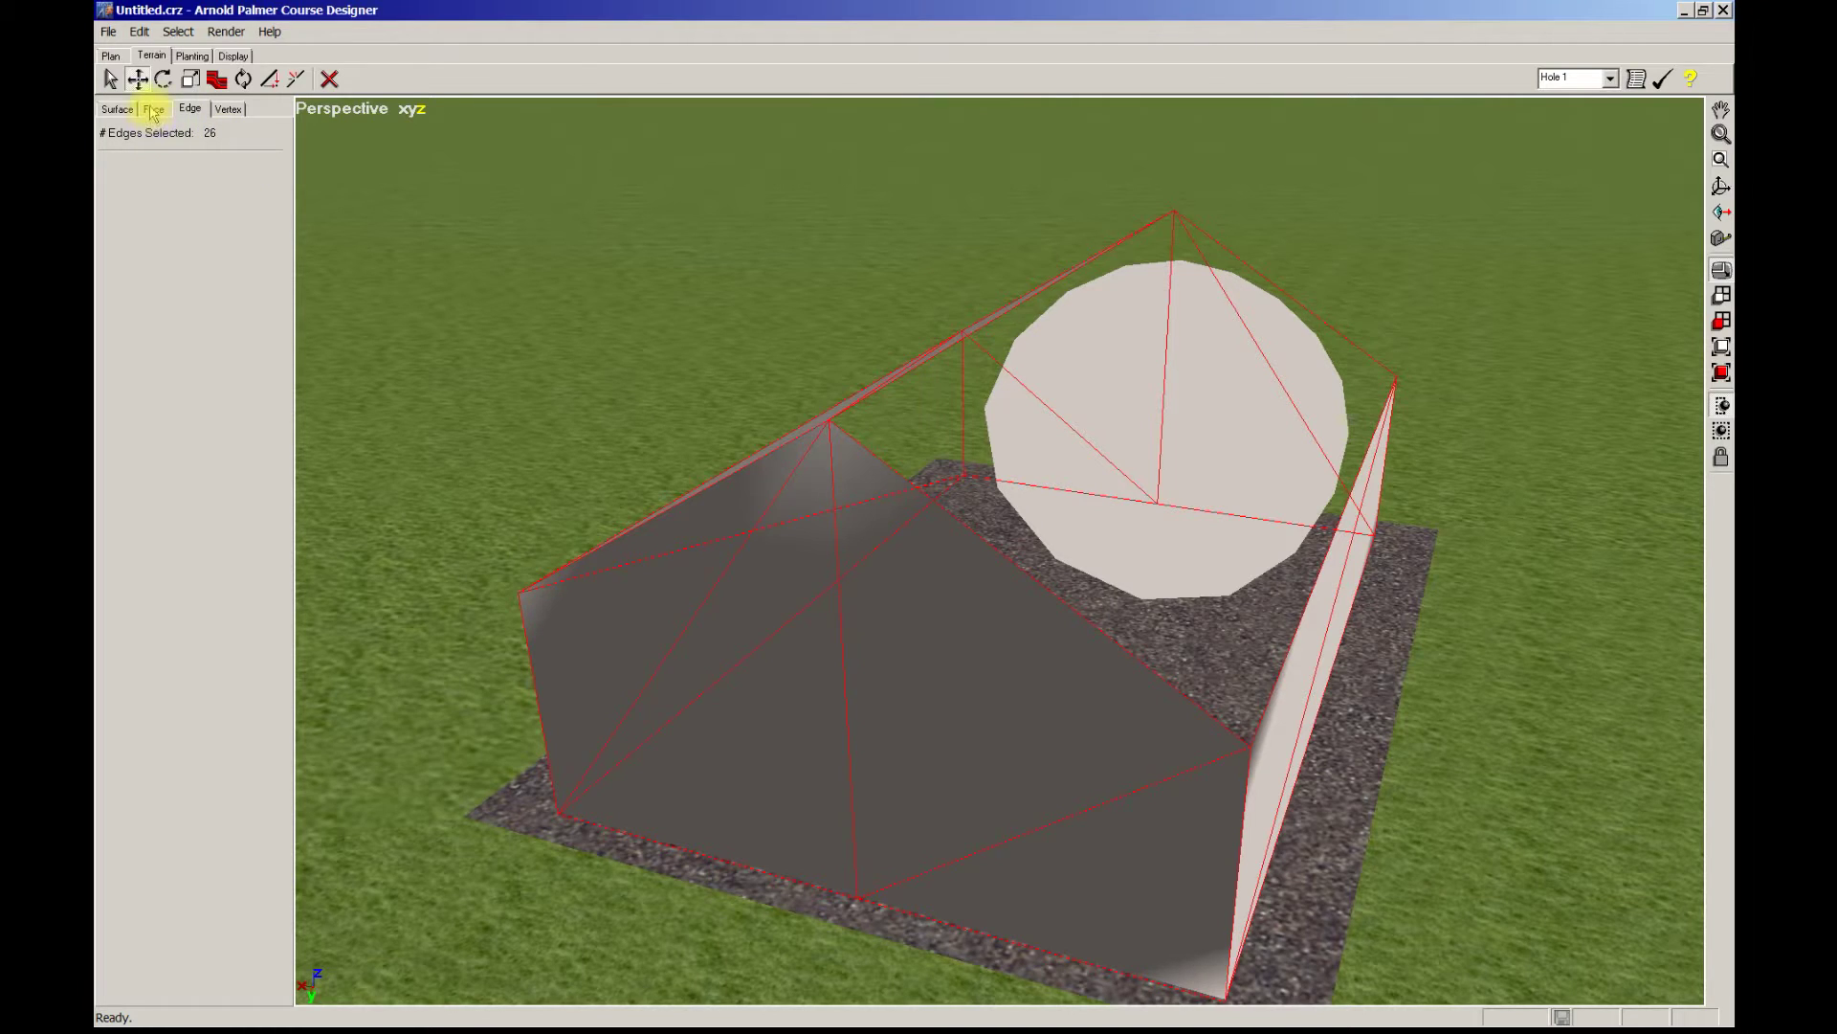
click(218, 80)
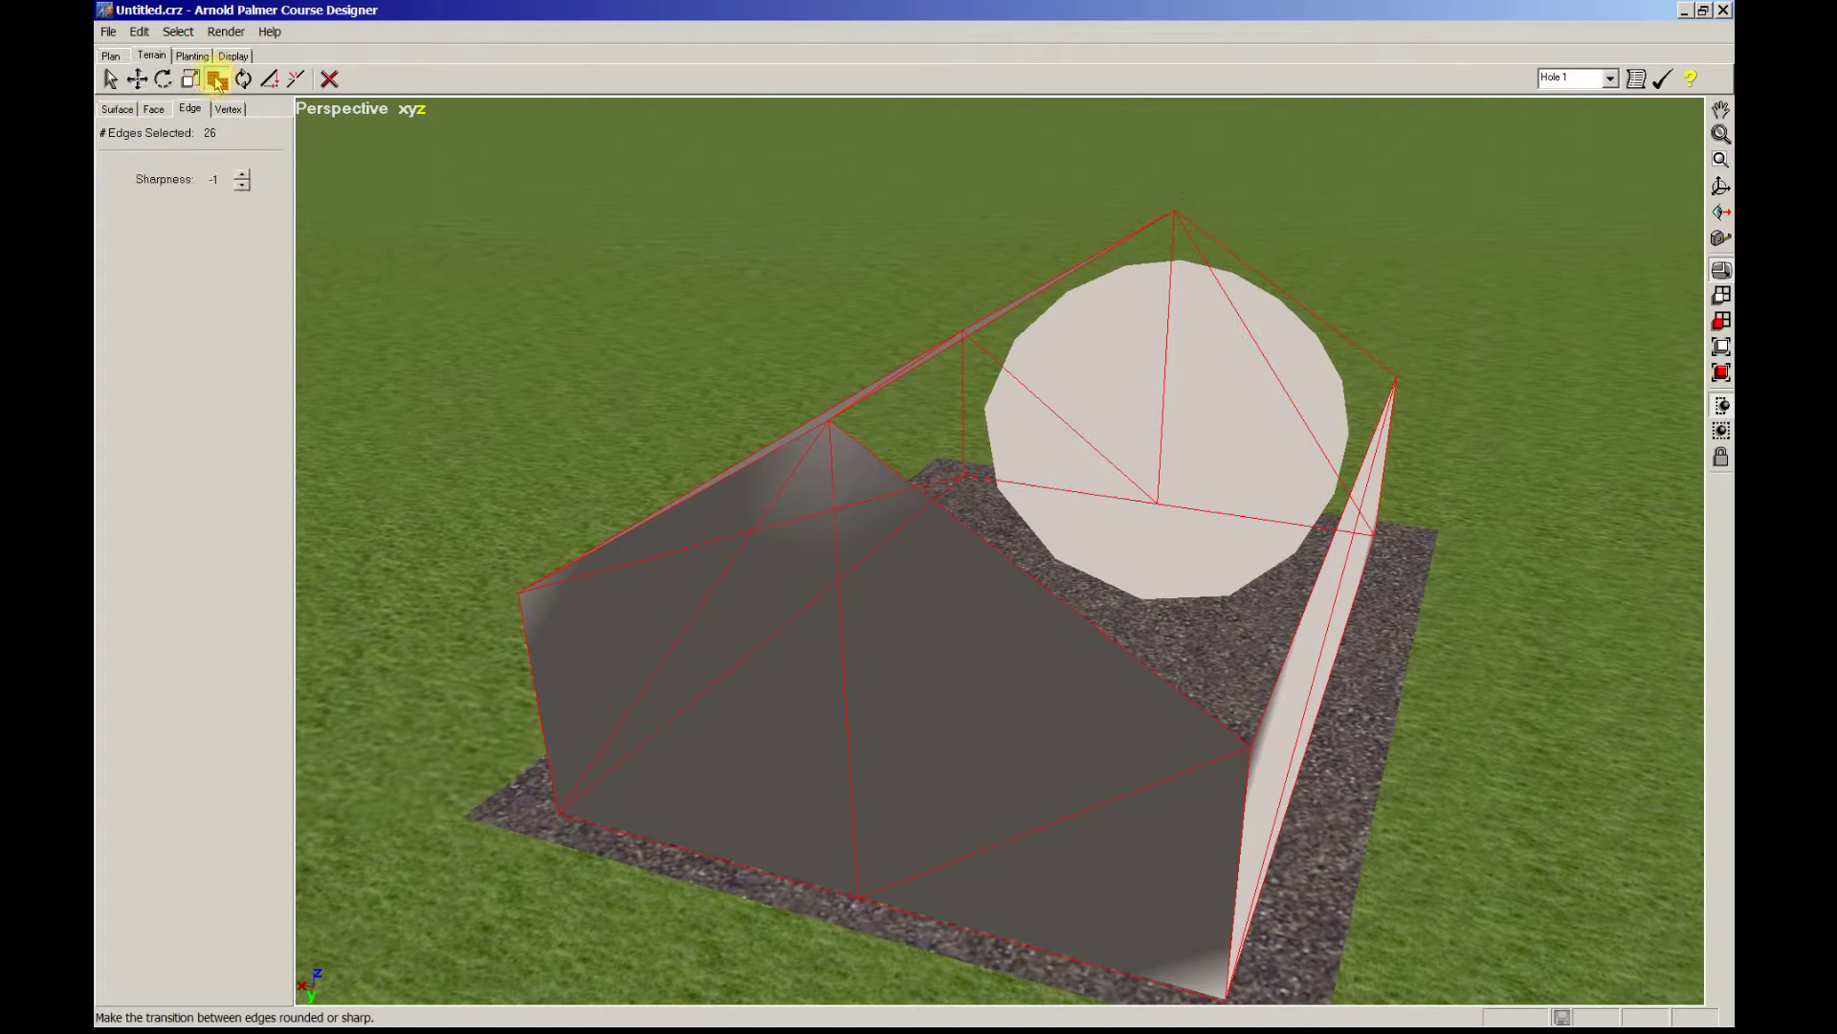
click(241, 177)
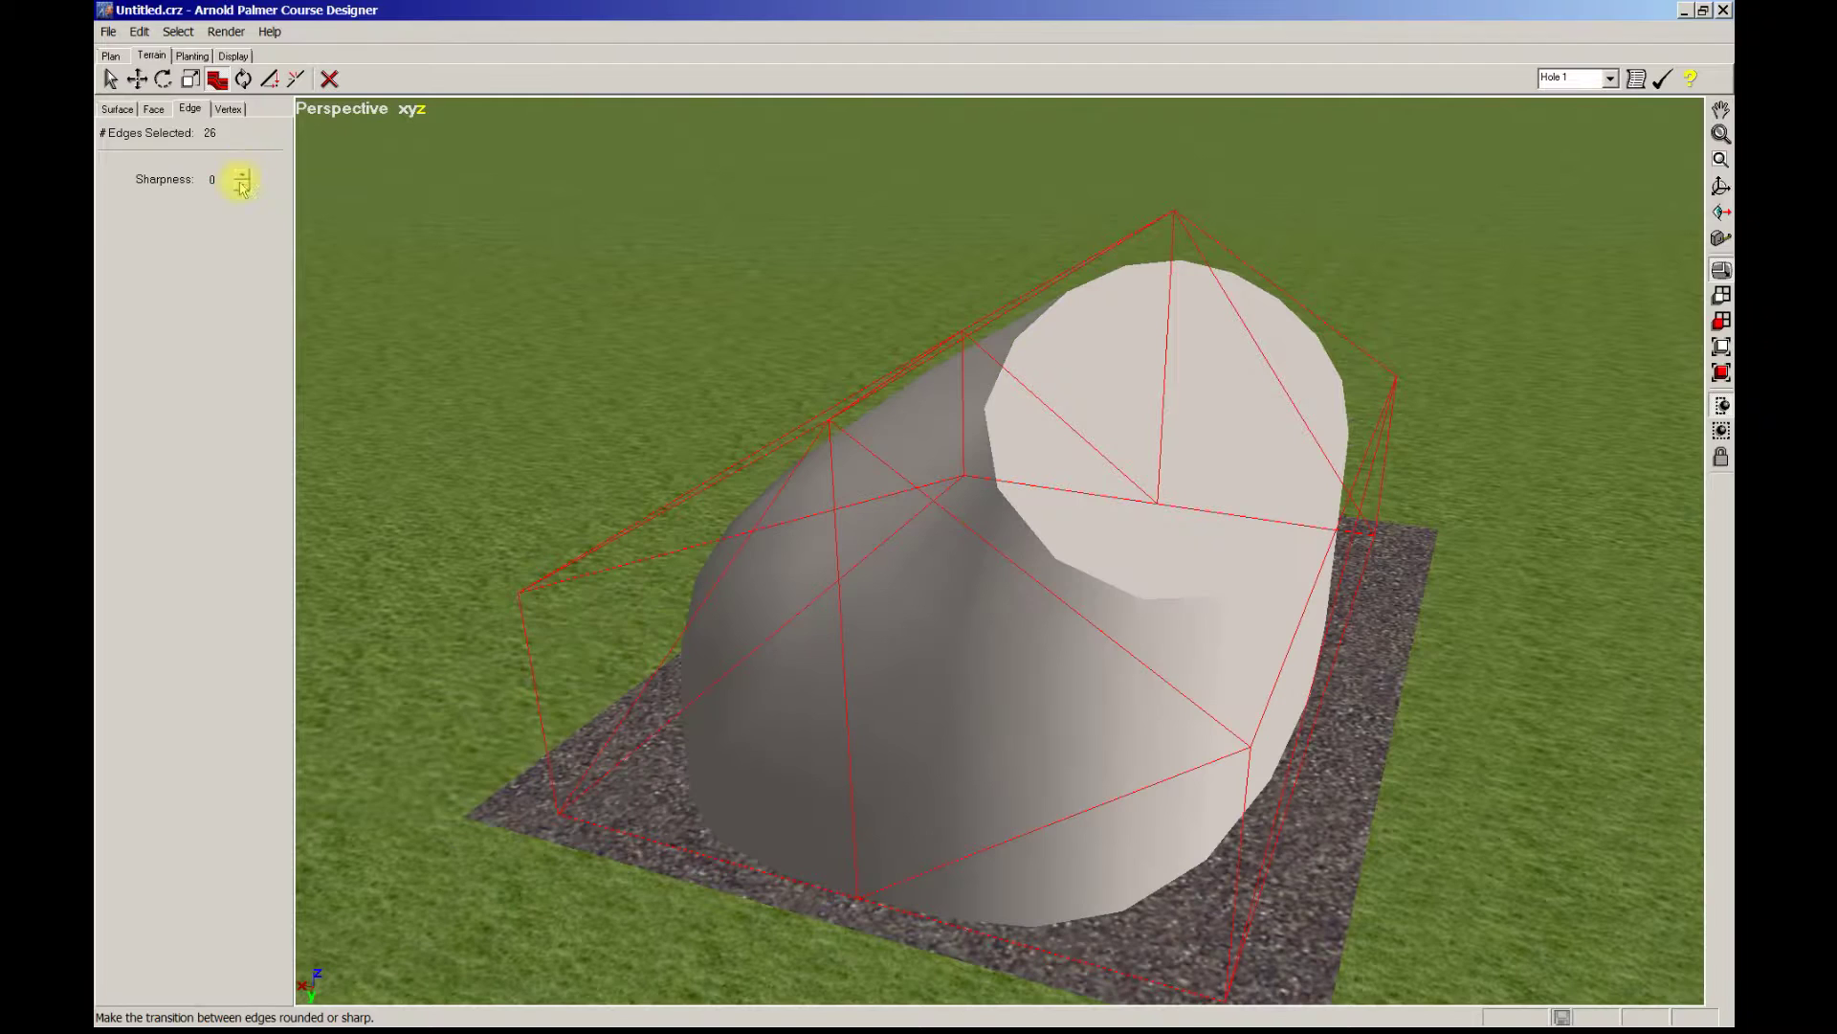
click(241, 184)
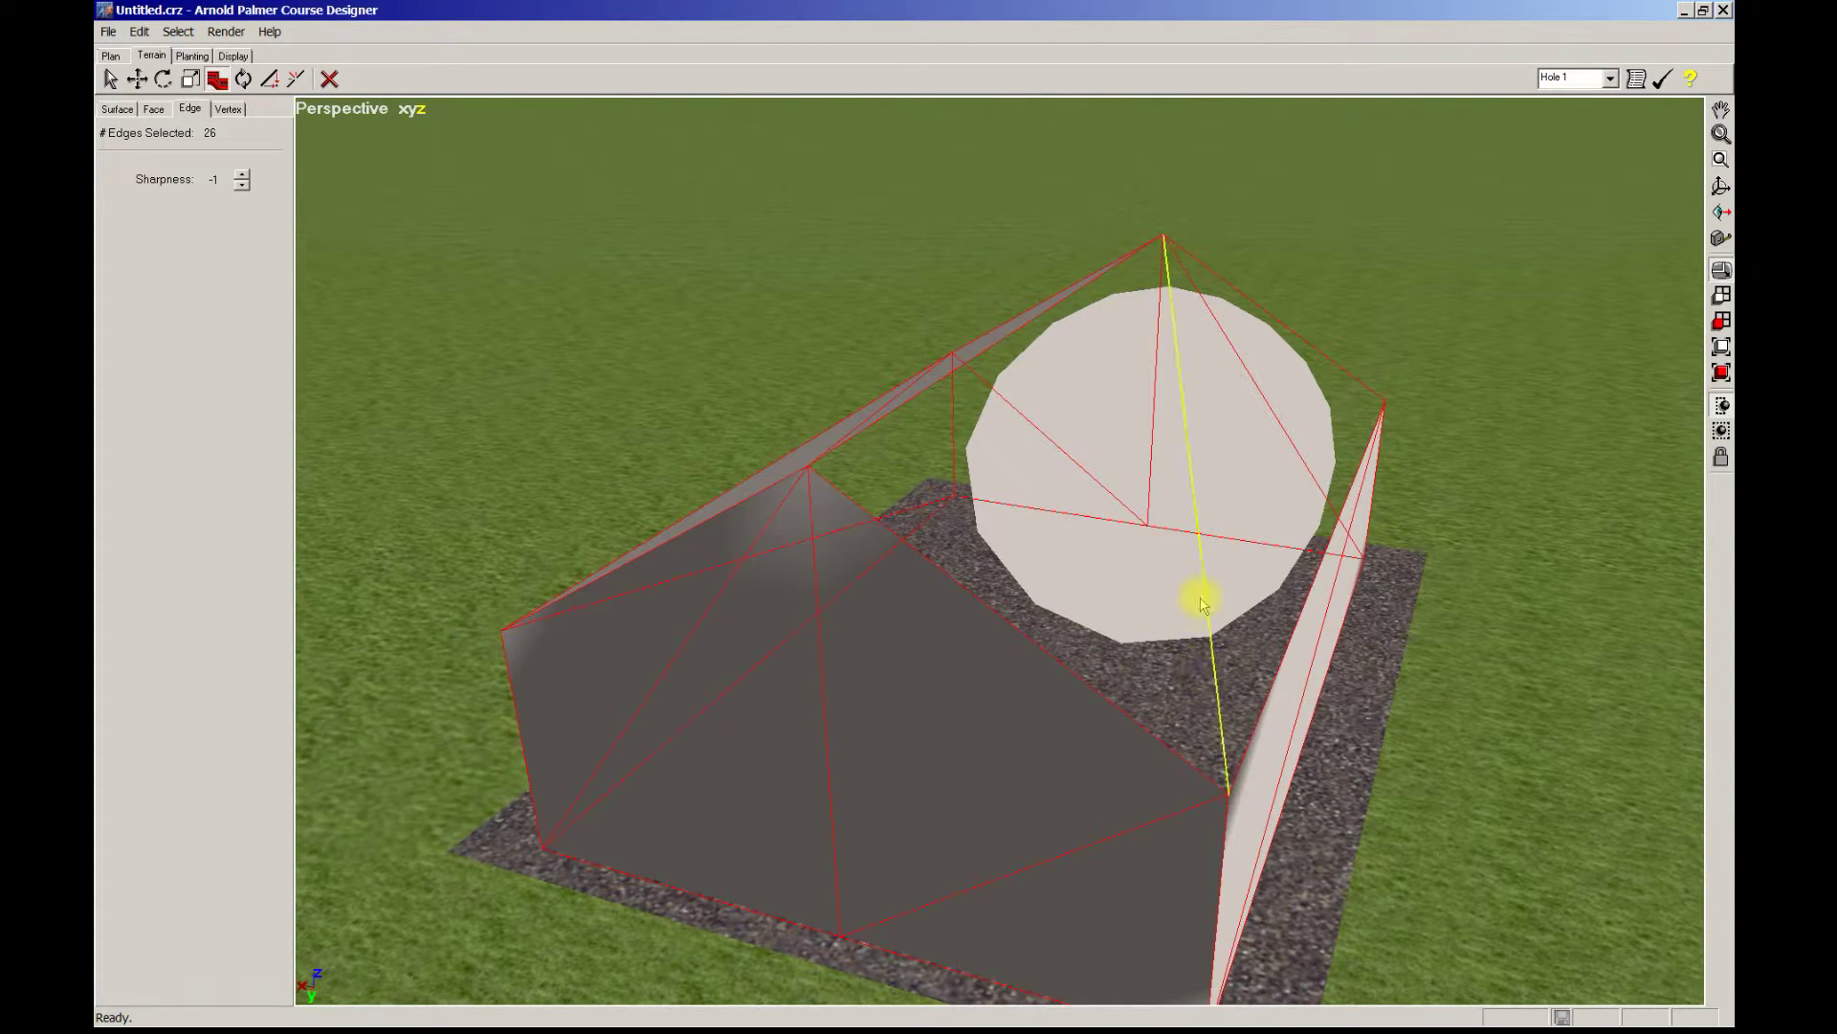
middle_drag(1130, 605, 1101, 633)
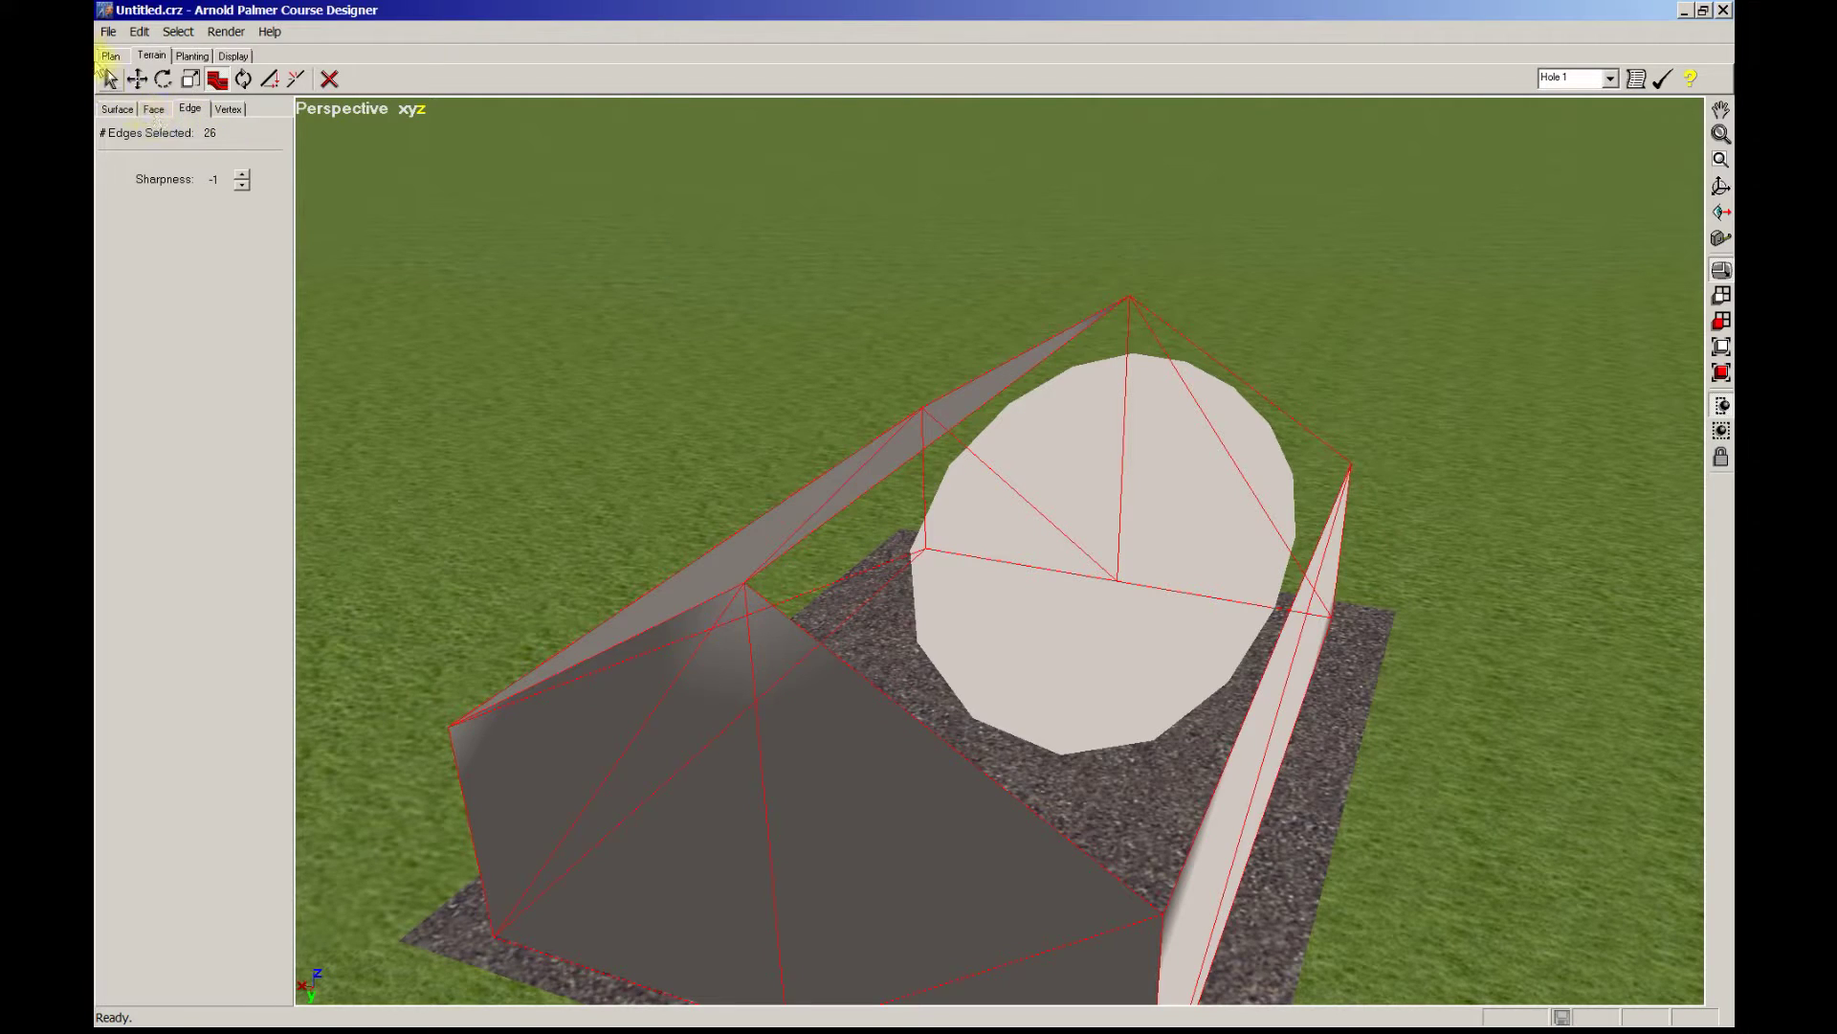
Select the border and diagonal edges of the open roof slope and set their sharpness to -1.
click(110, 80)
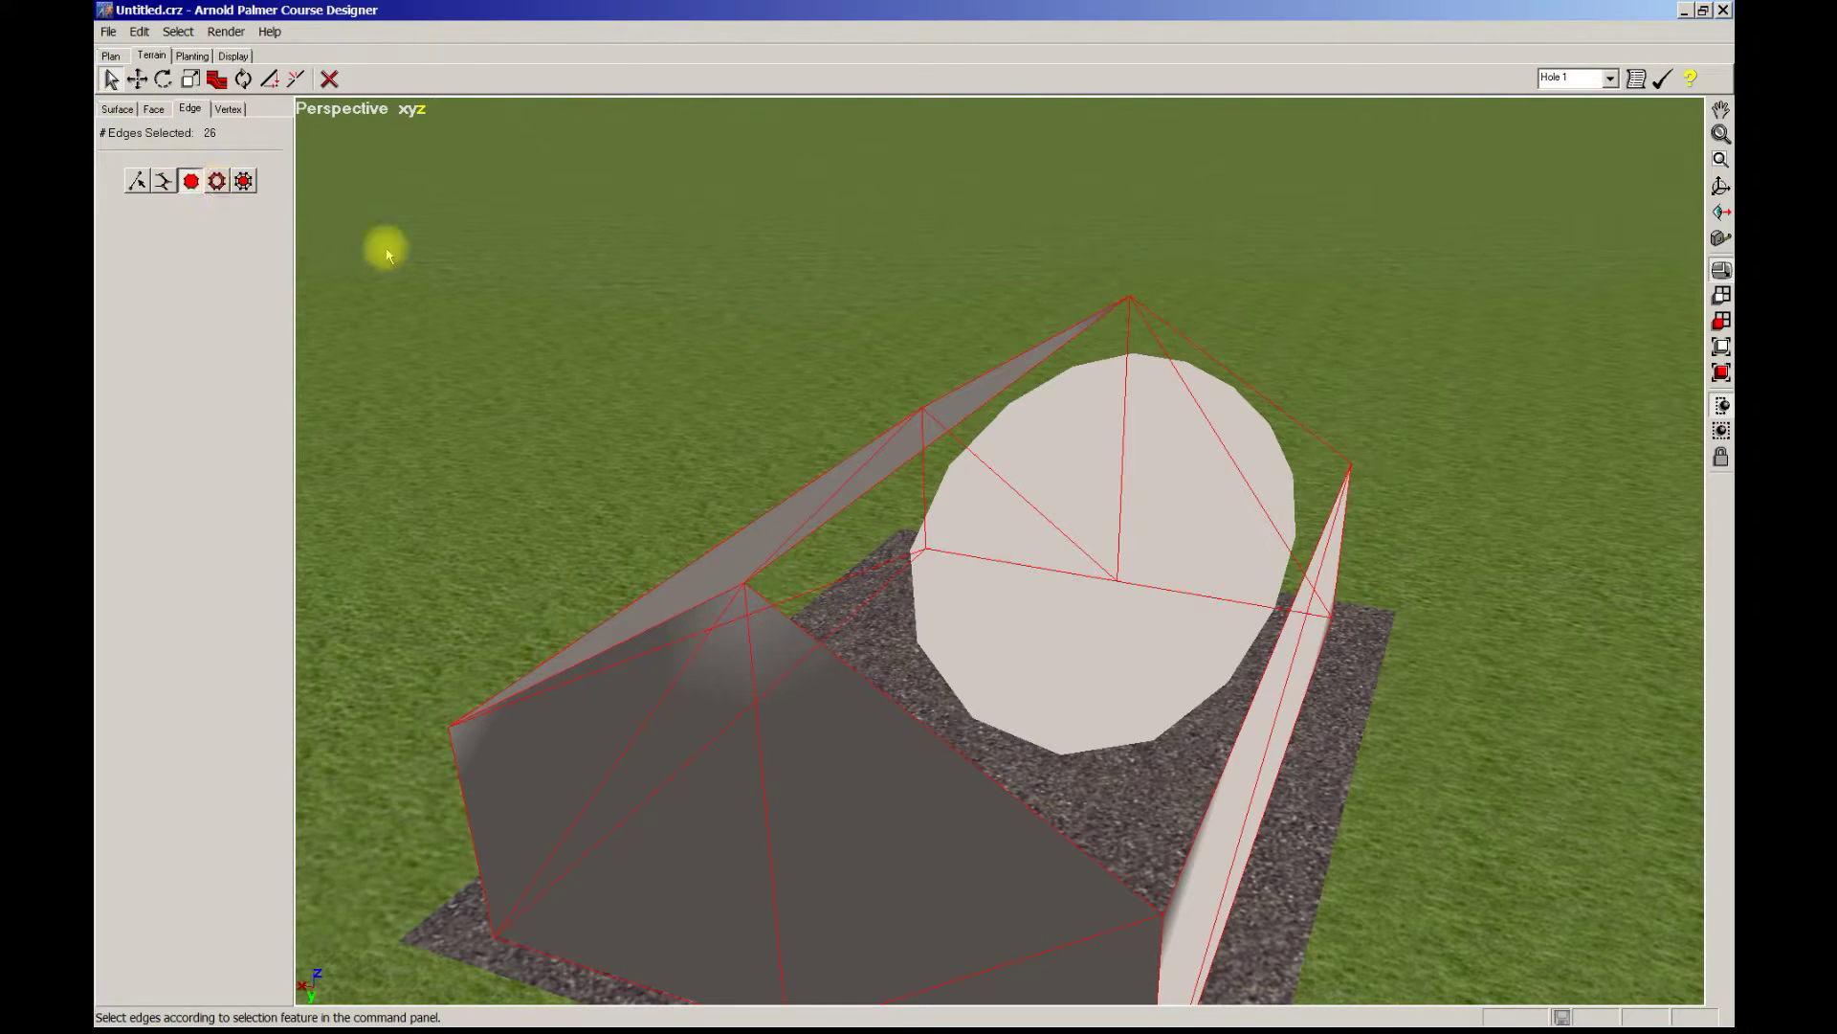
click(1148, 684)
mouse_move(1087, 677)
middle_down()
mouse_move(1046, 652)
mouse_move(1070, 648)
middle_up()
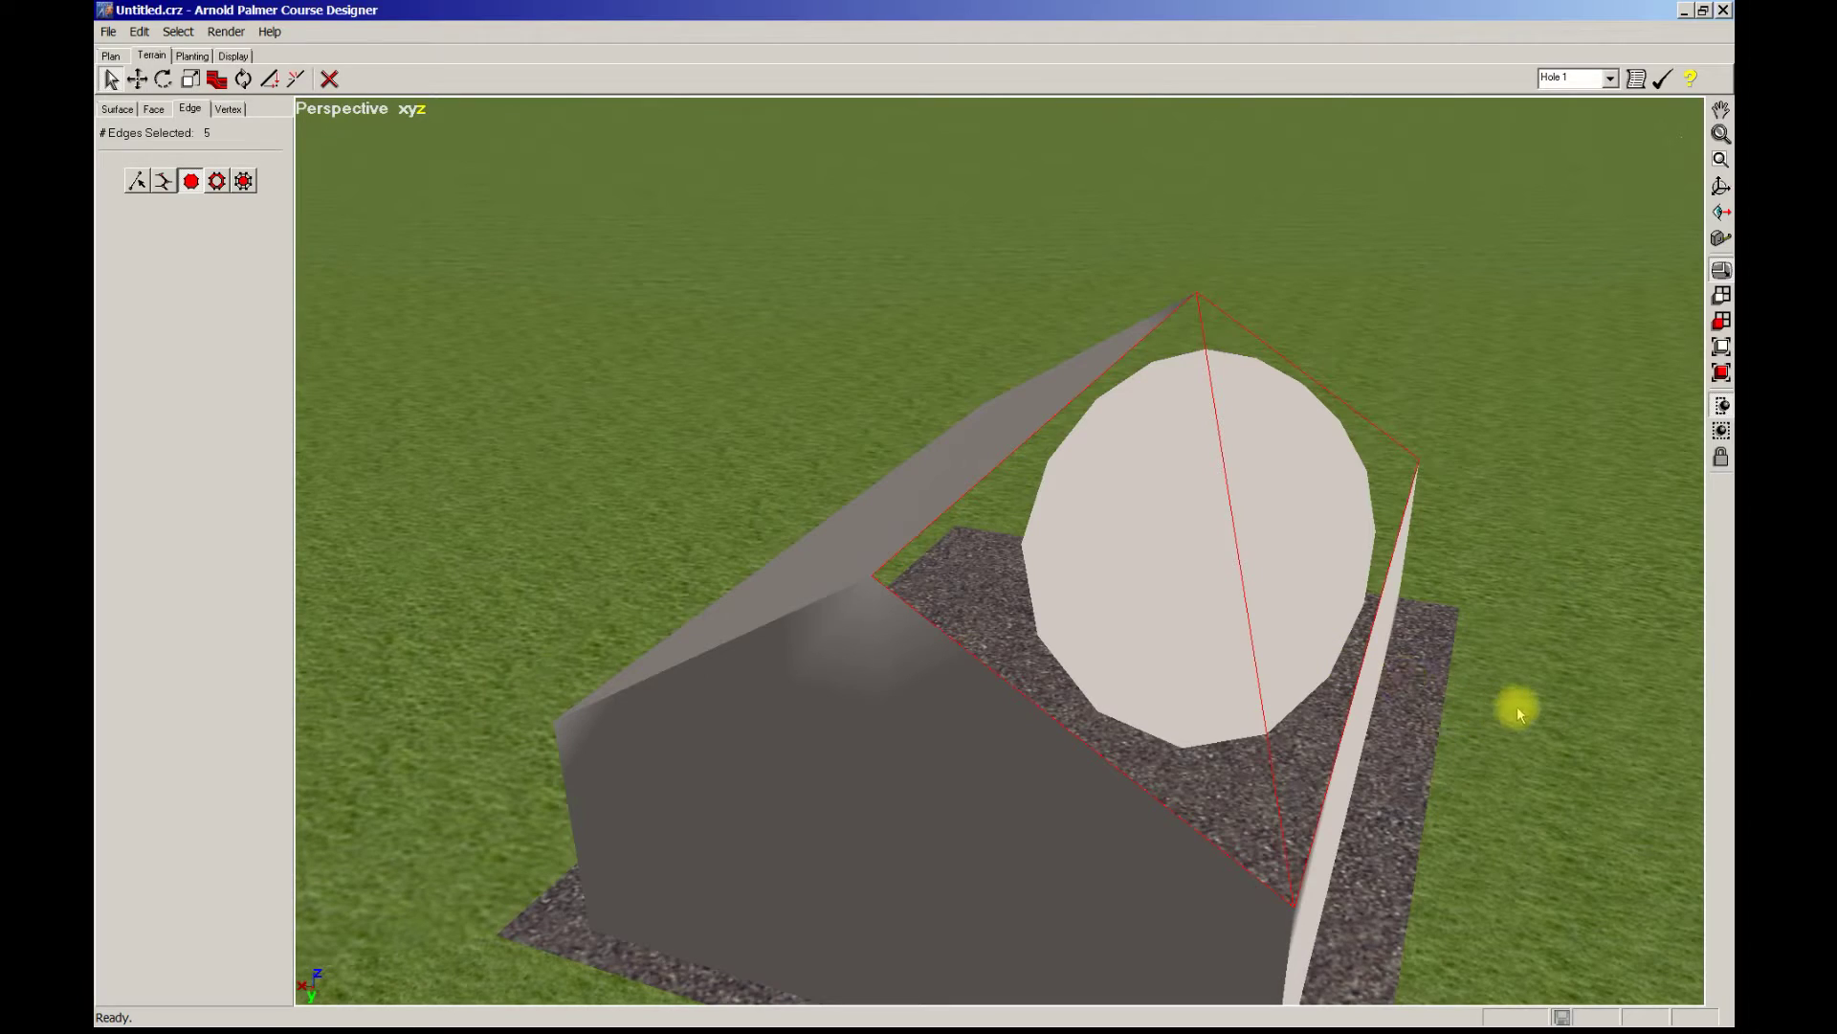
scroll(1504, 632, up, 3)
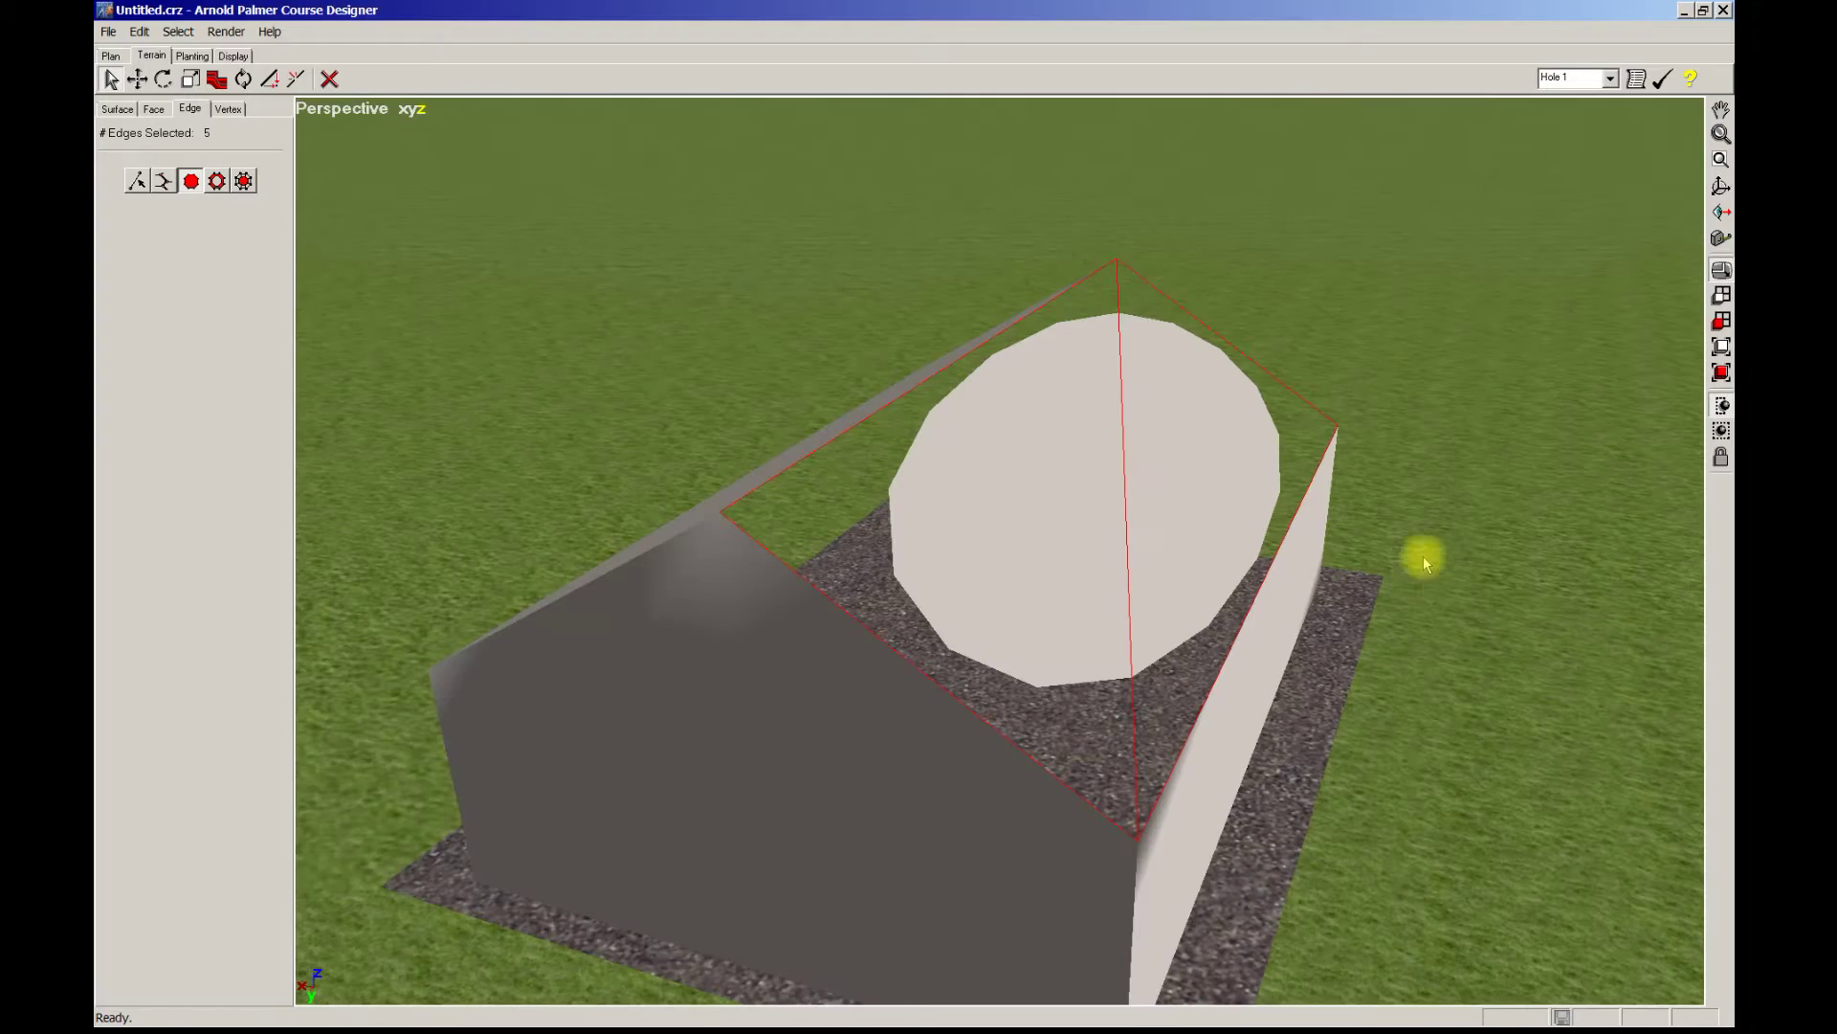
scroll(1474, 637, up, 2)
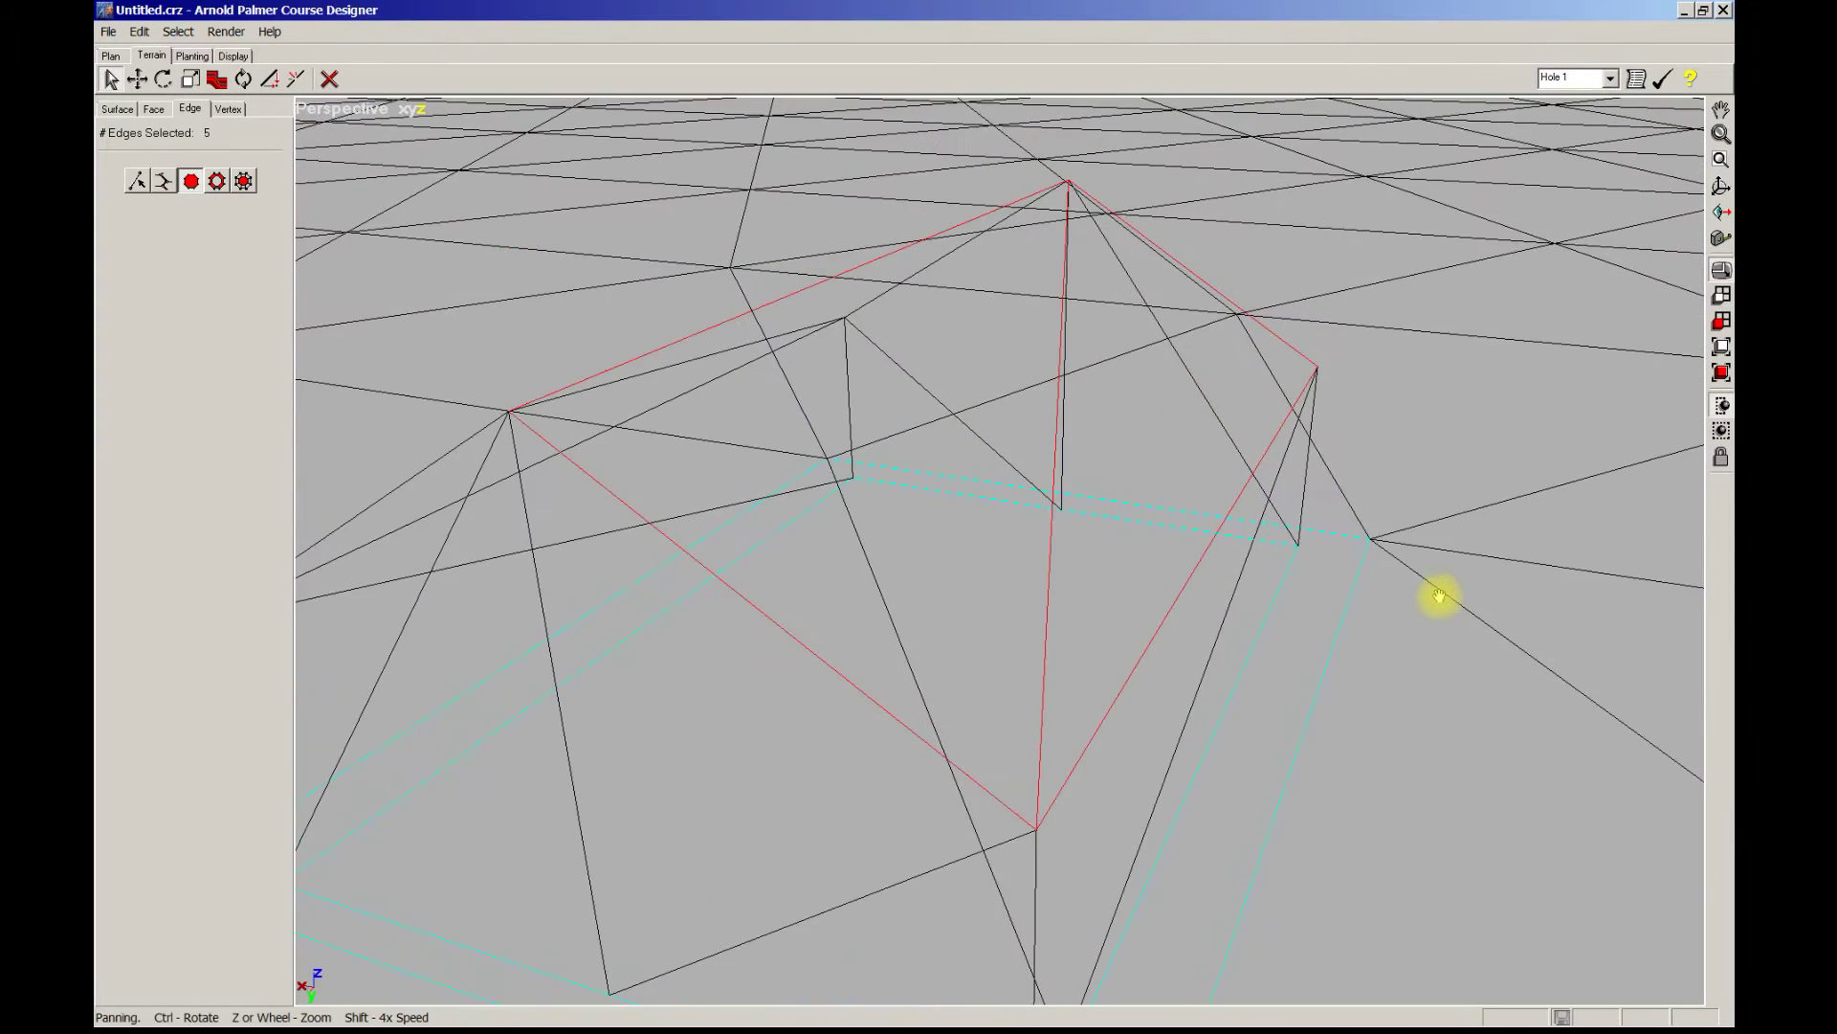
scroll(1438, 589, up, 1)
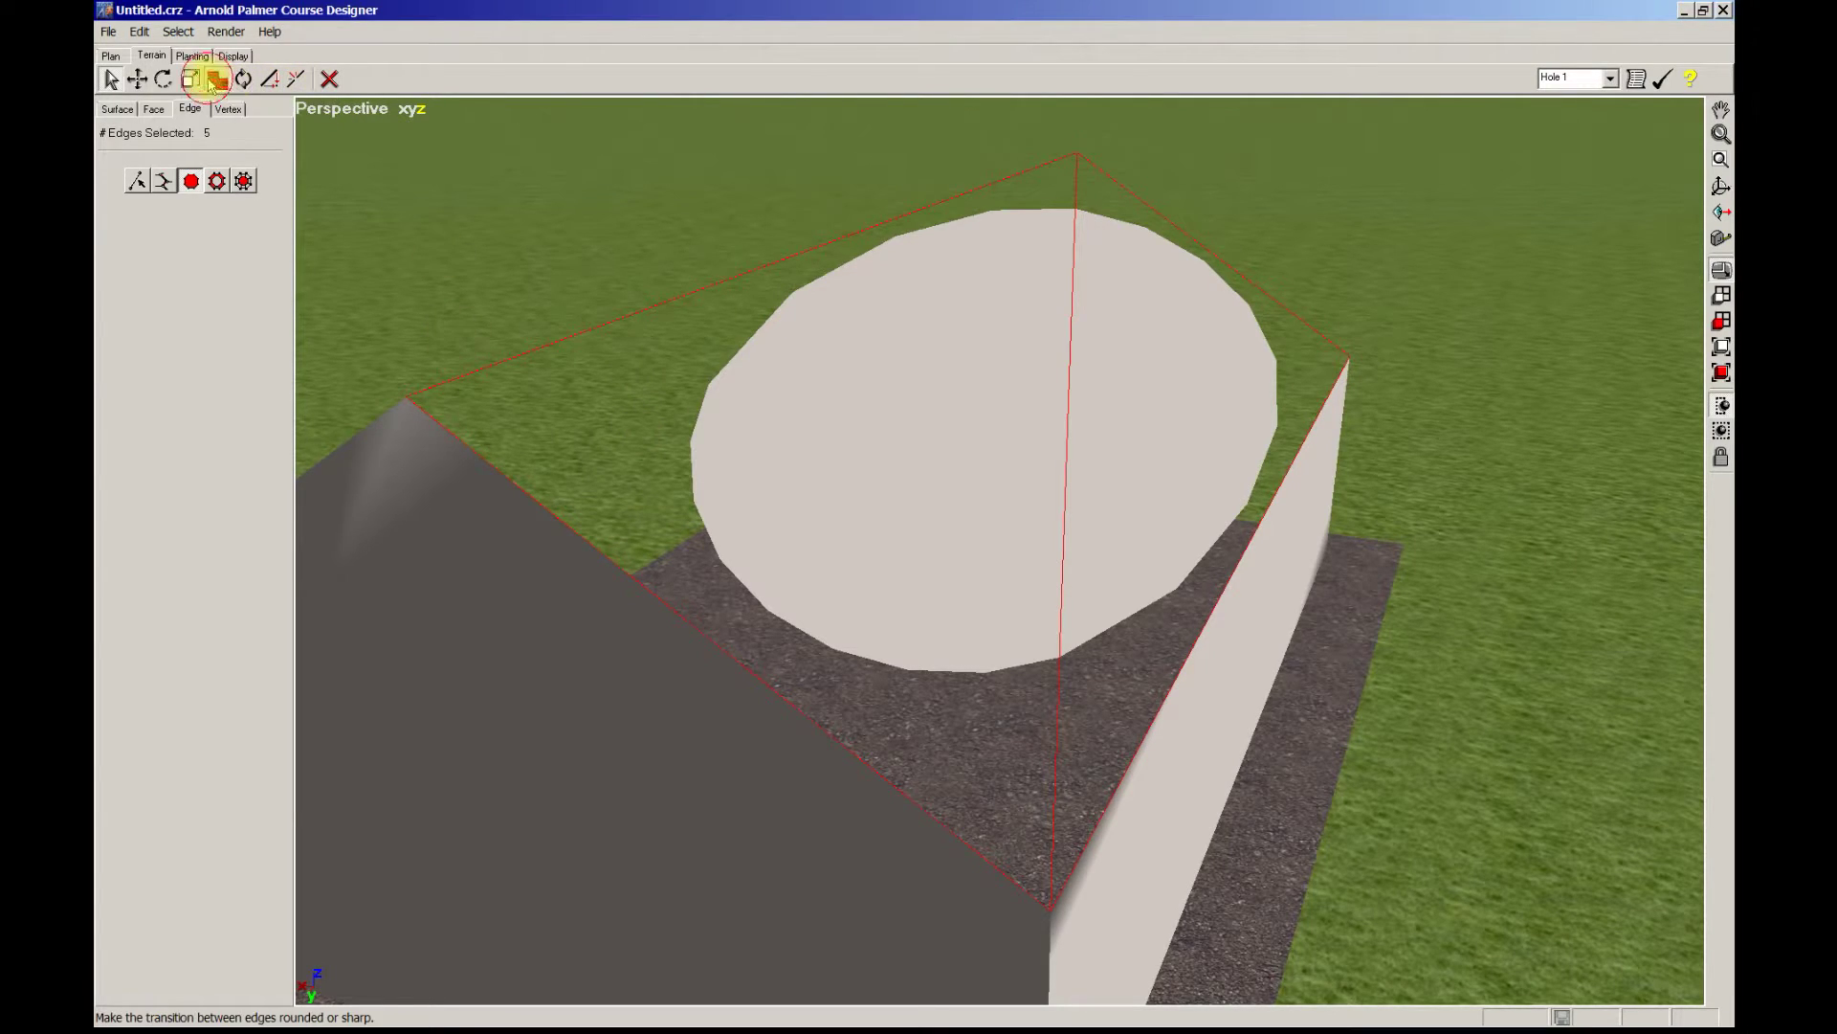
click(217, 79)
click(242, 186)
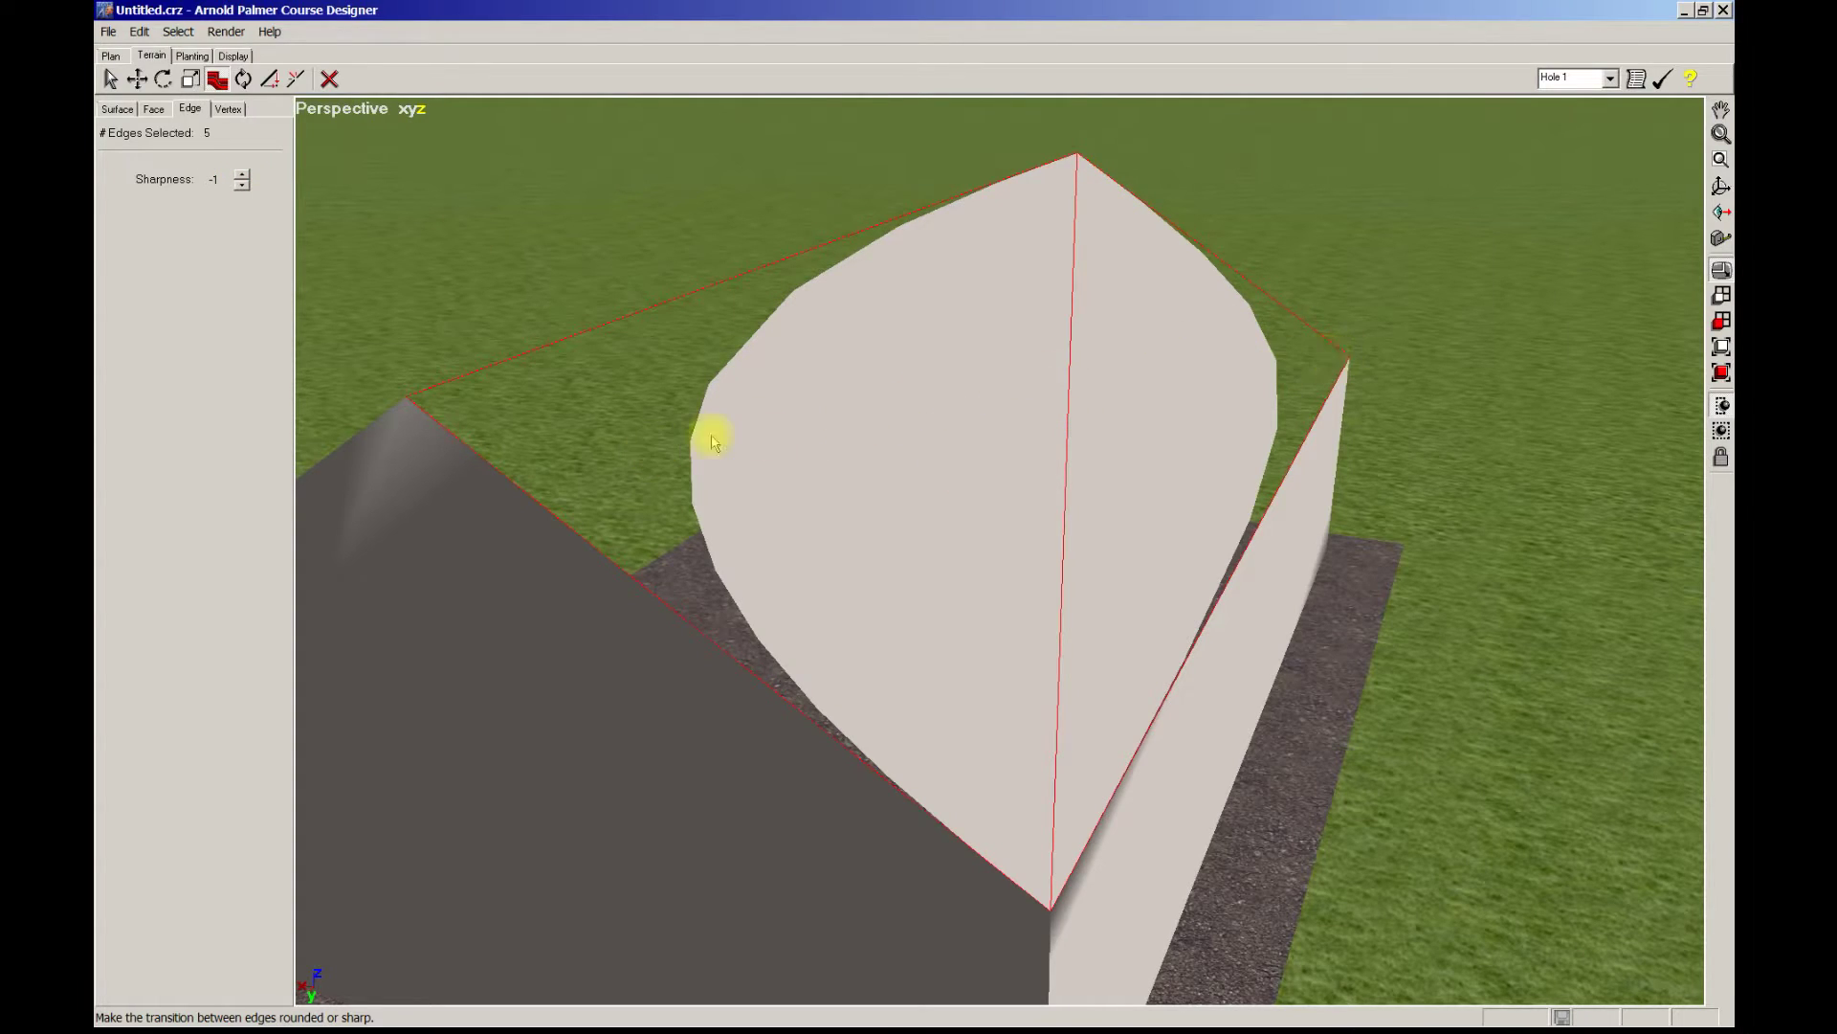
Insert edges from the middle of the roof slope's diagonal to the two opposite corners.
click(296, 82)
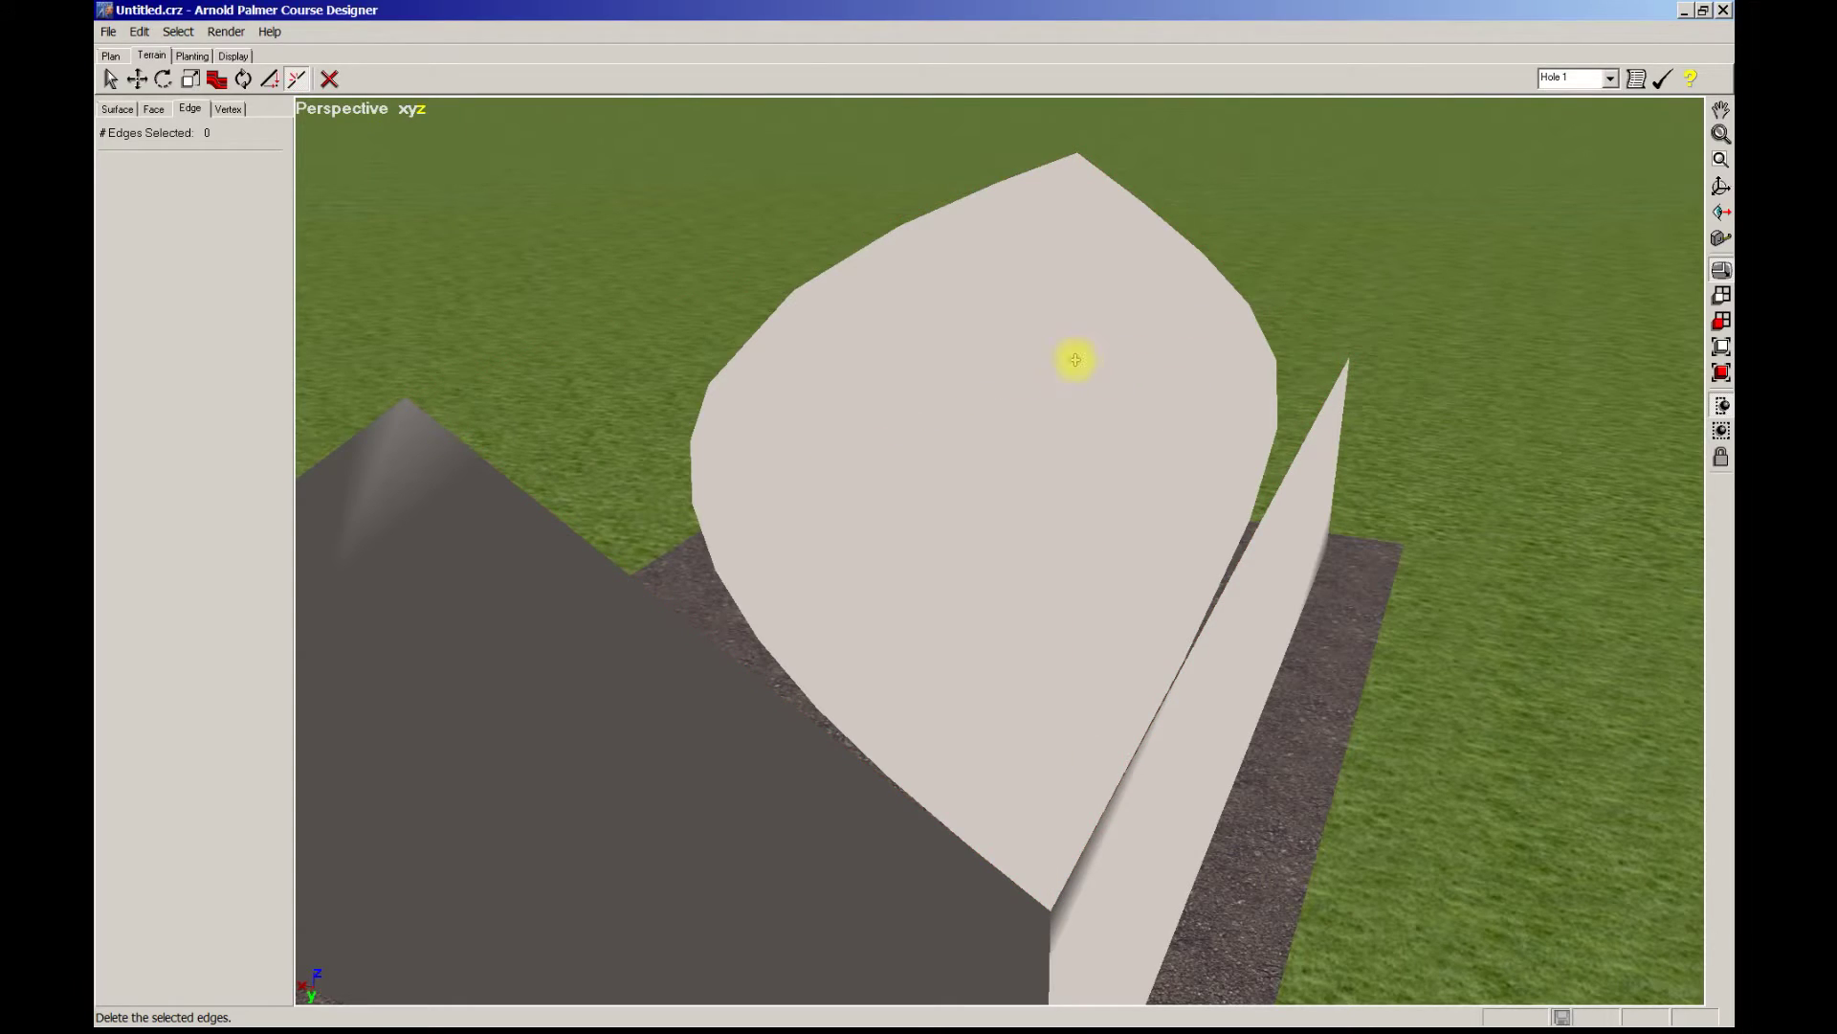
mouse_move(1011, 425)
mouse_down()
mouse_move(980, 394)
mouse_move(1202, 574)
mouse_move(1234, 507)
mouse_move(1300, 531)
mouse_up()
right_drag(1319, 527, 1307, 516)
drag(1223, 442, 1288, 499)
scroll(1296, 513, down, 1)
right_drag(1276, 543, 1213, 533)
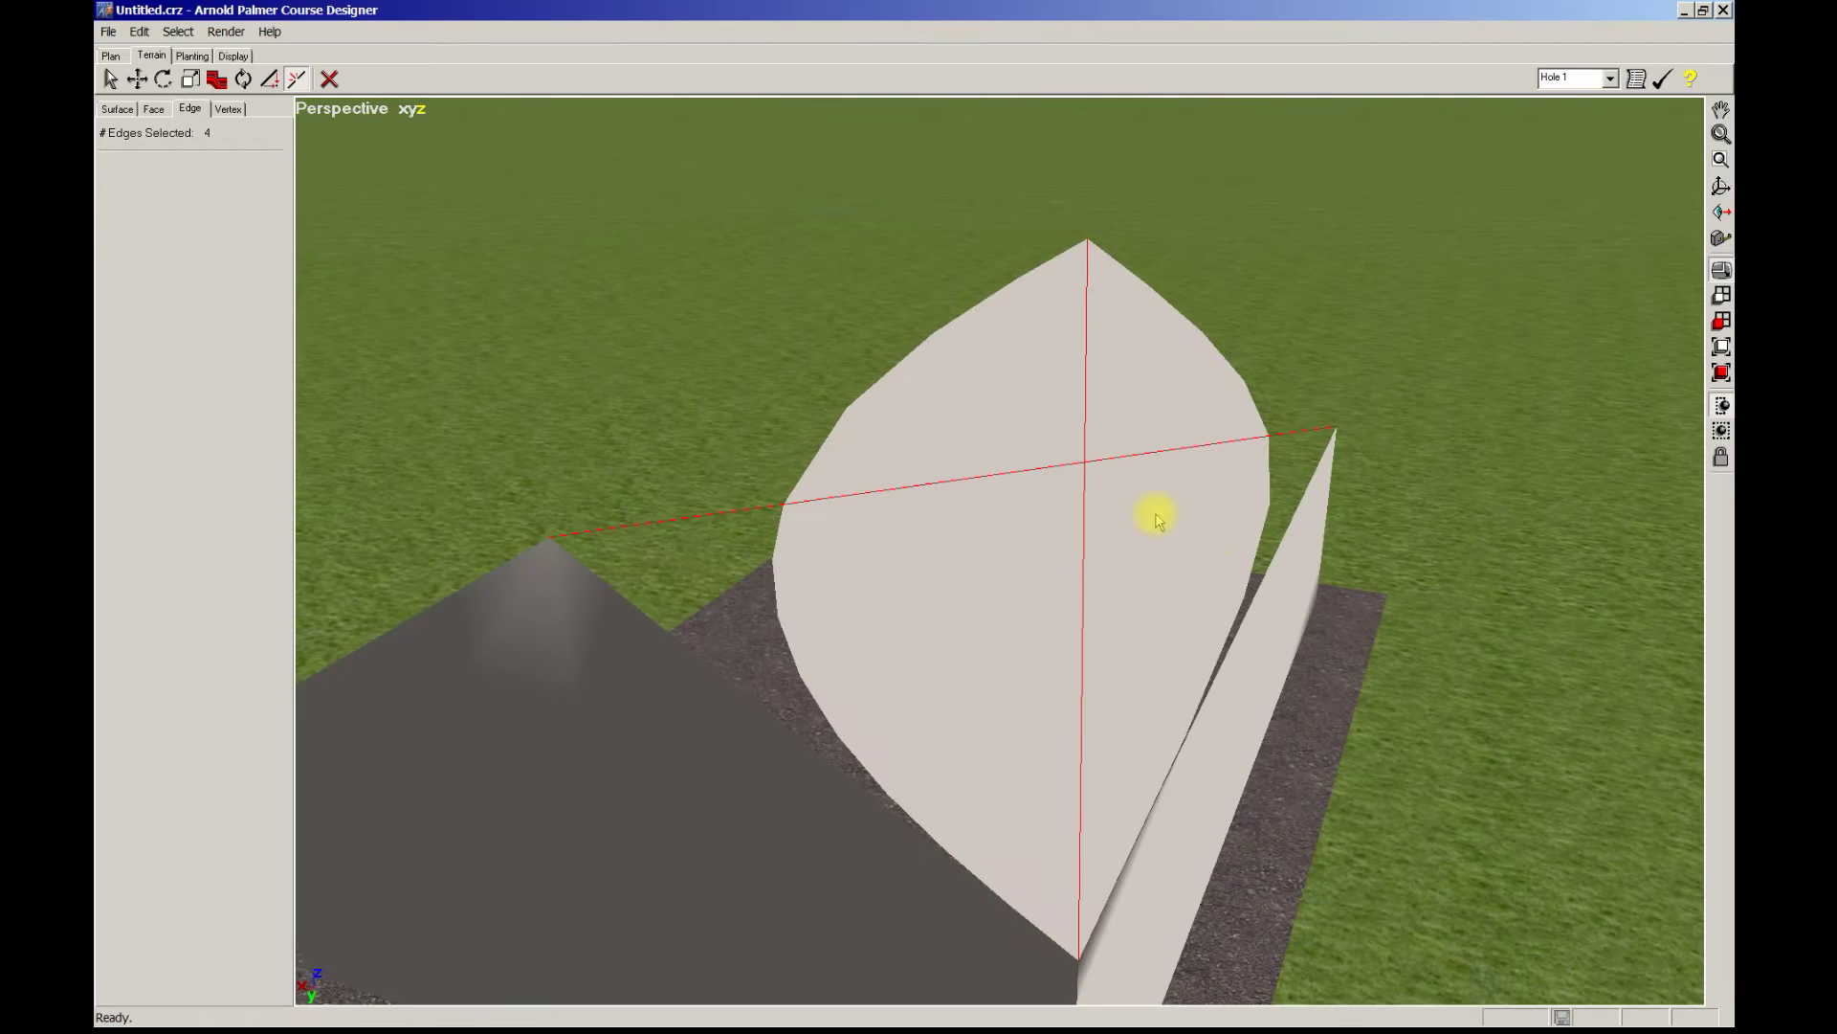
Set the sharpness of the four crossing roof edges to -1 and clear the edge selection.
click(217, 81)
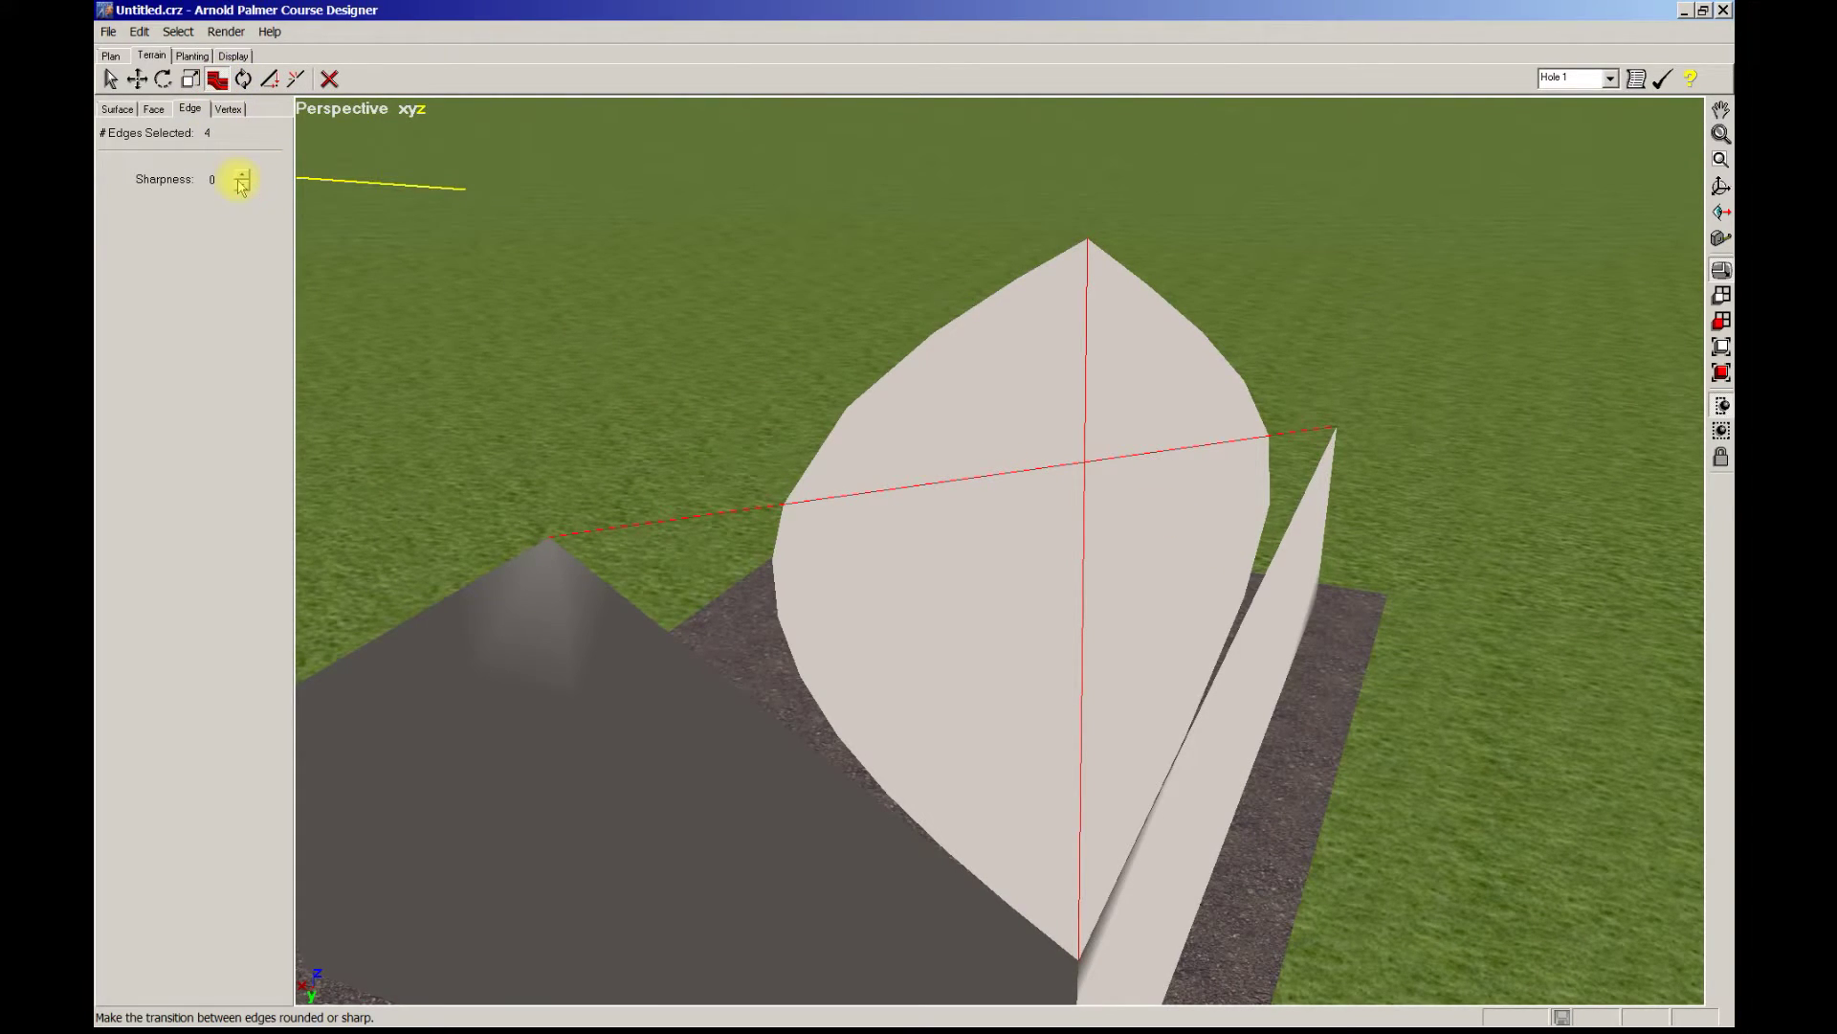
click(241, 186)
mouse_move(1224, 484)
right_down()
mouse_move(1322, 599)
mouse_move(1331, 509)
mouse_move(1363, 515)
mouse_move(1366, 468)
mouse_move(1345, 464)
mouse_move(1420, 456)
mouse_move(1378, 497)
mouse_move(1399, 547)
mouse_move(1434, 569)
mouse_move(1474, 557)
right_up()
click(1276, 339)
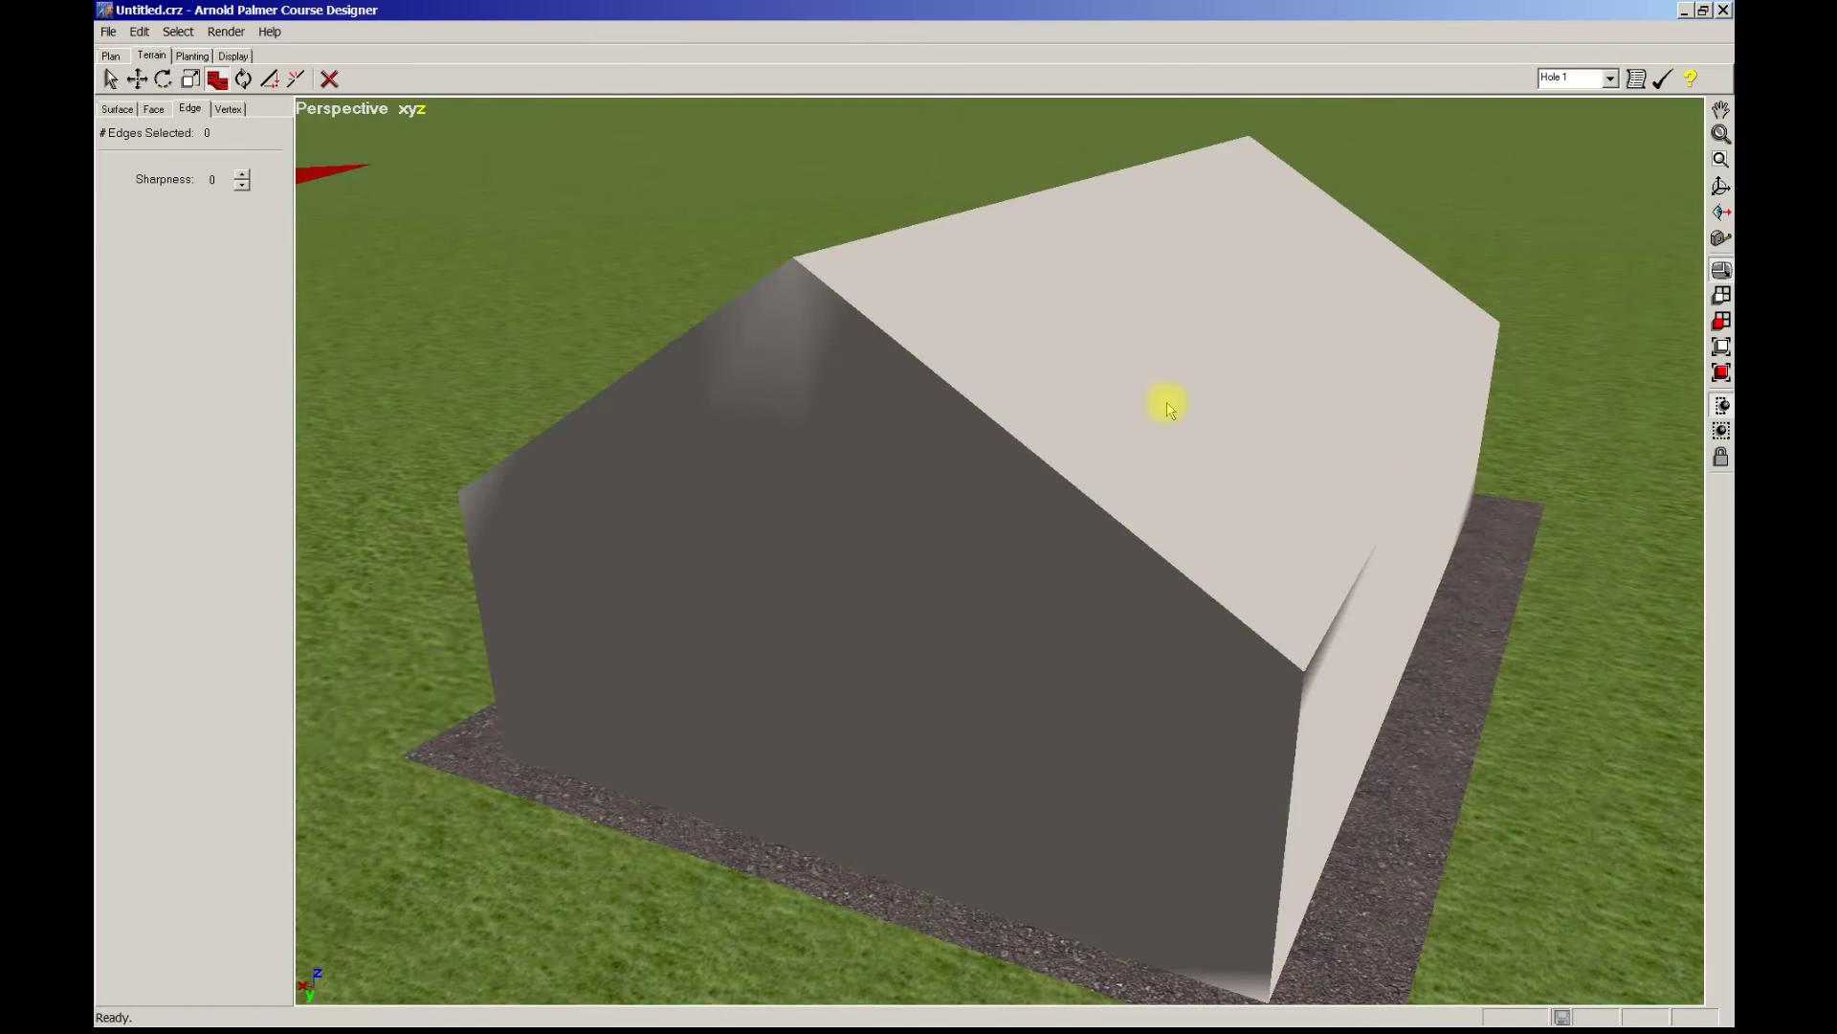
Select all faces of the flattened roof slope by region.
click(150, 110)
click(215, 338)
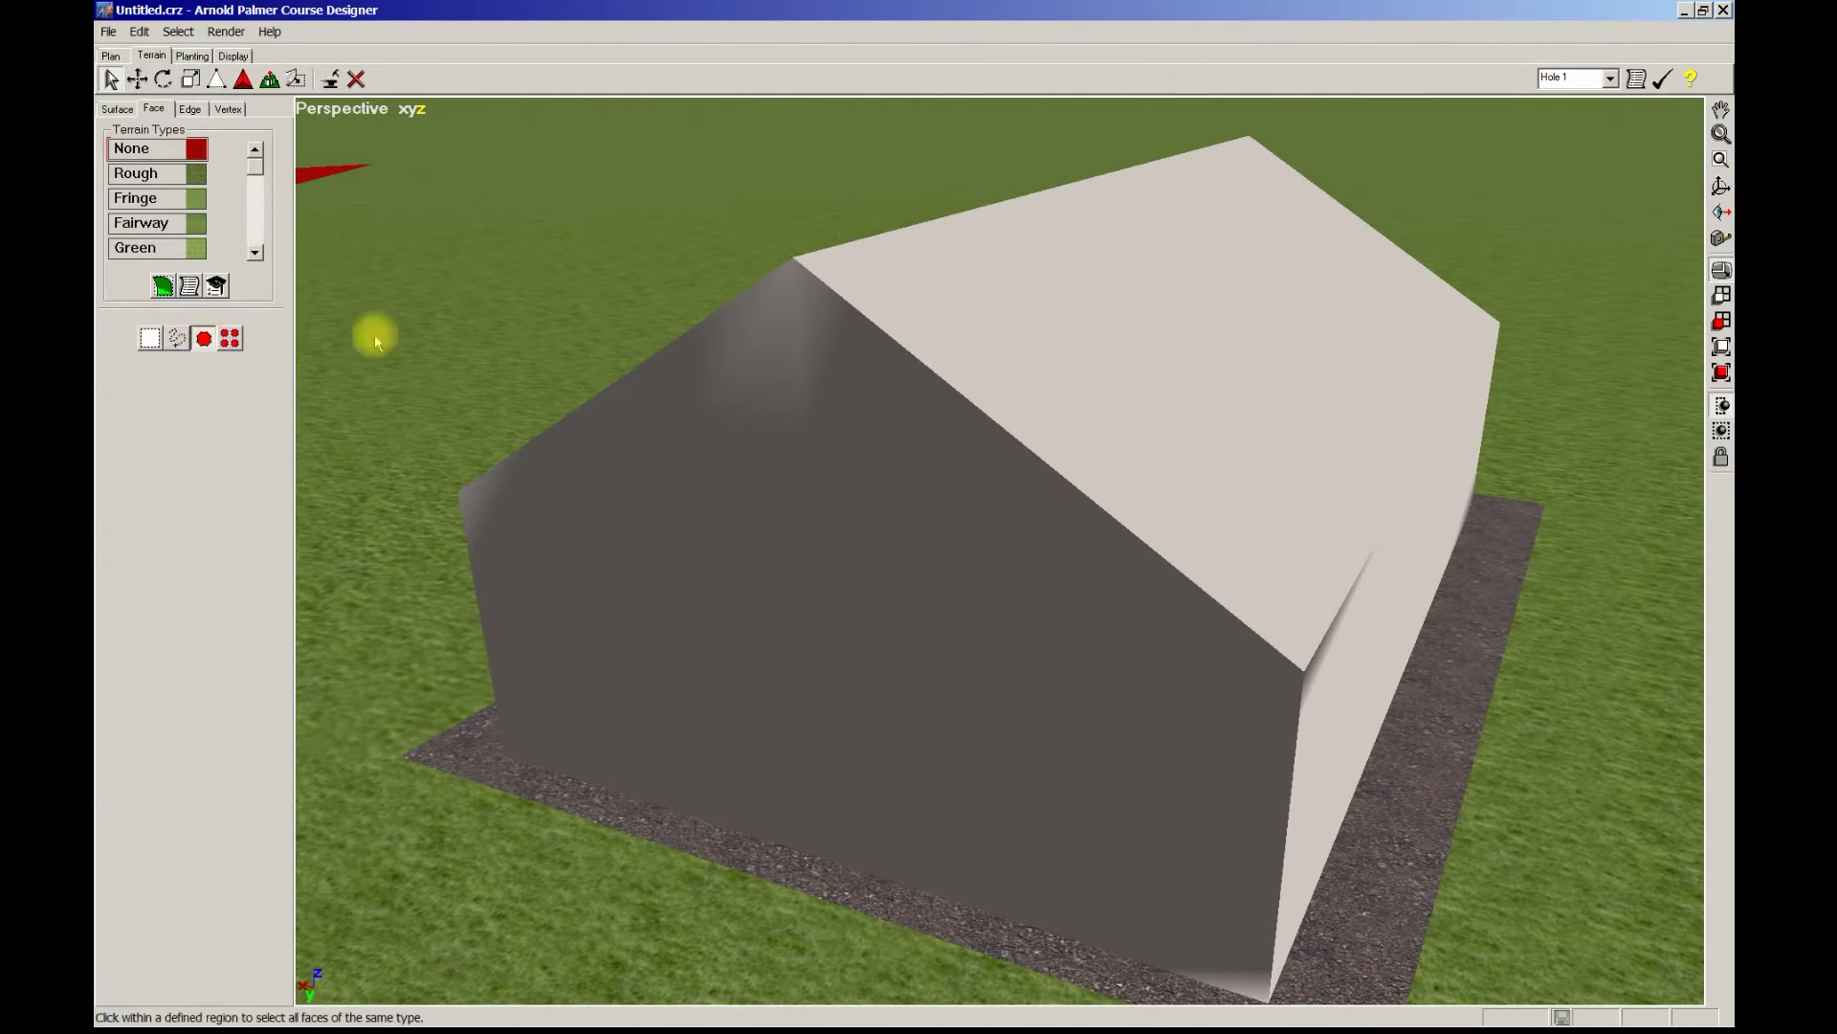
click(1218, 298)
right_drag(1585, 448, 1463, 534)
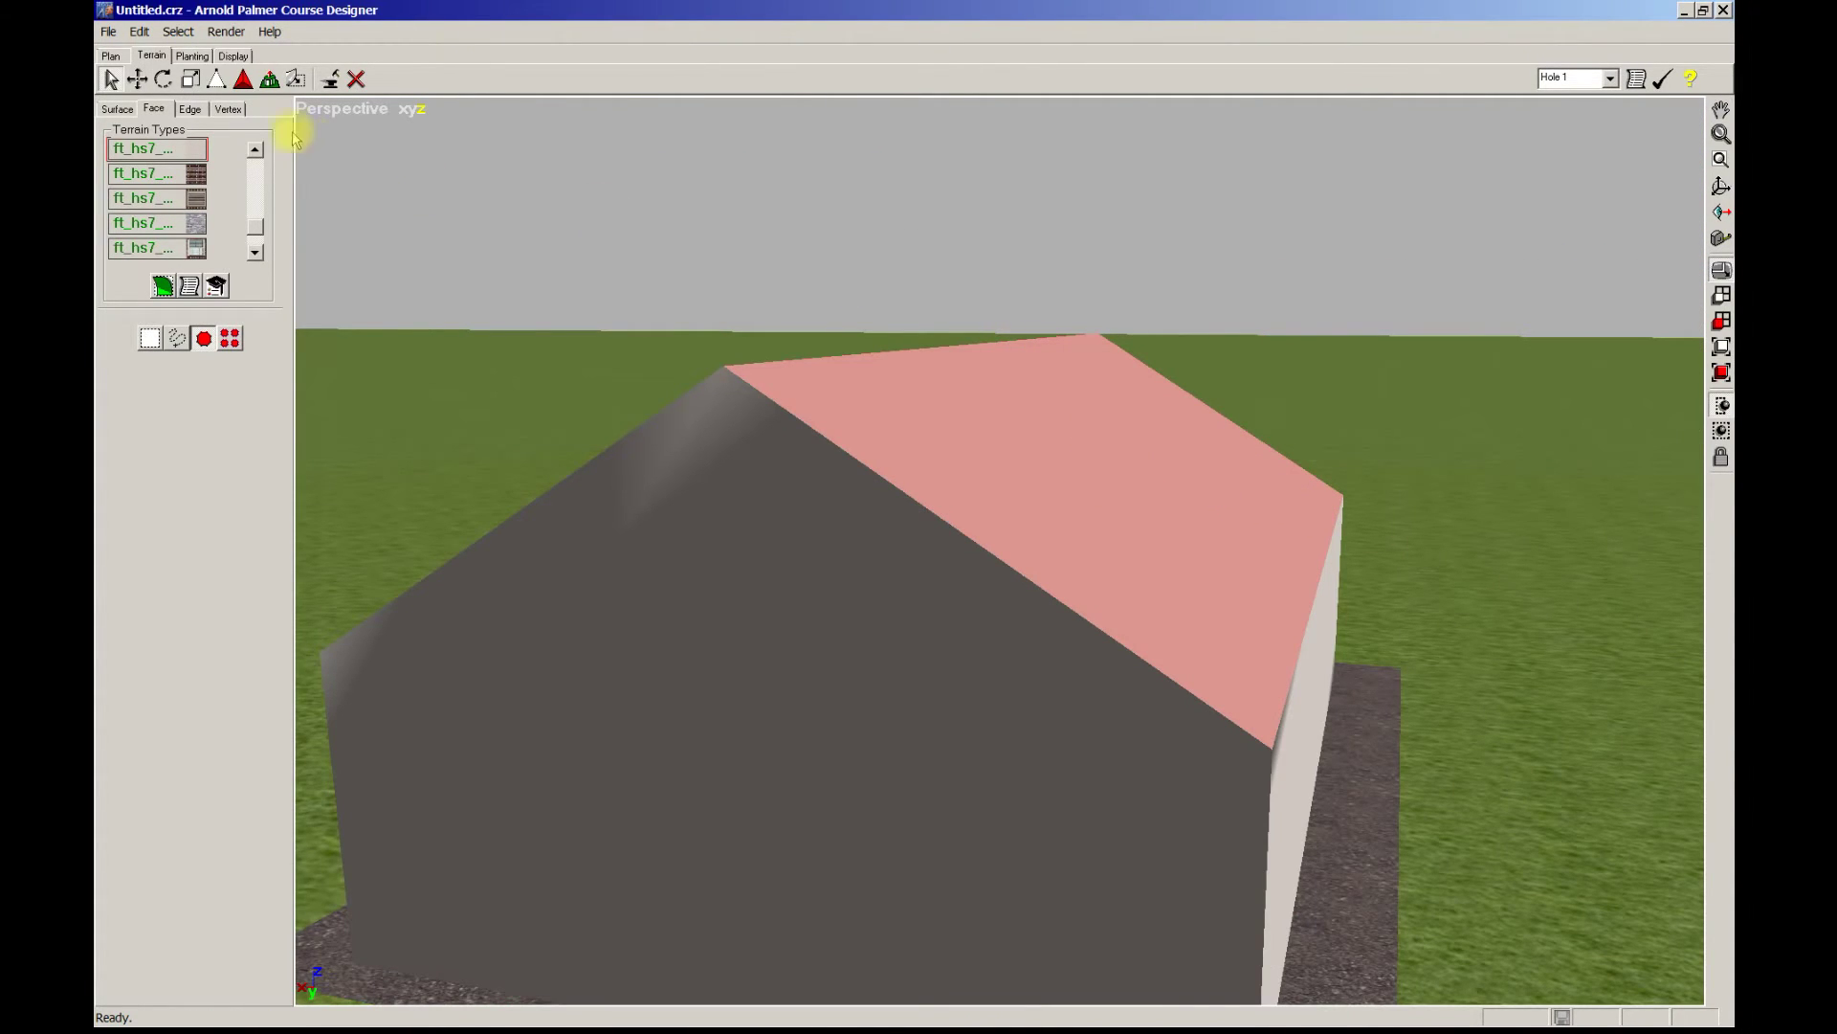
Lift the selected roof slope faces off the house and undo the move.
click(139, 80)
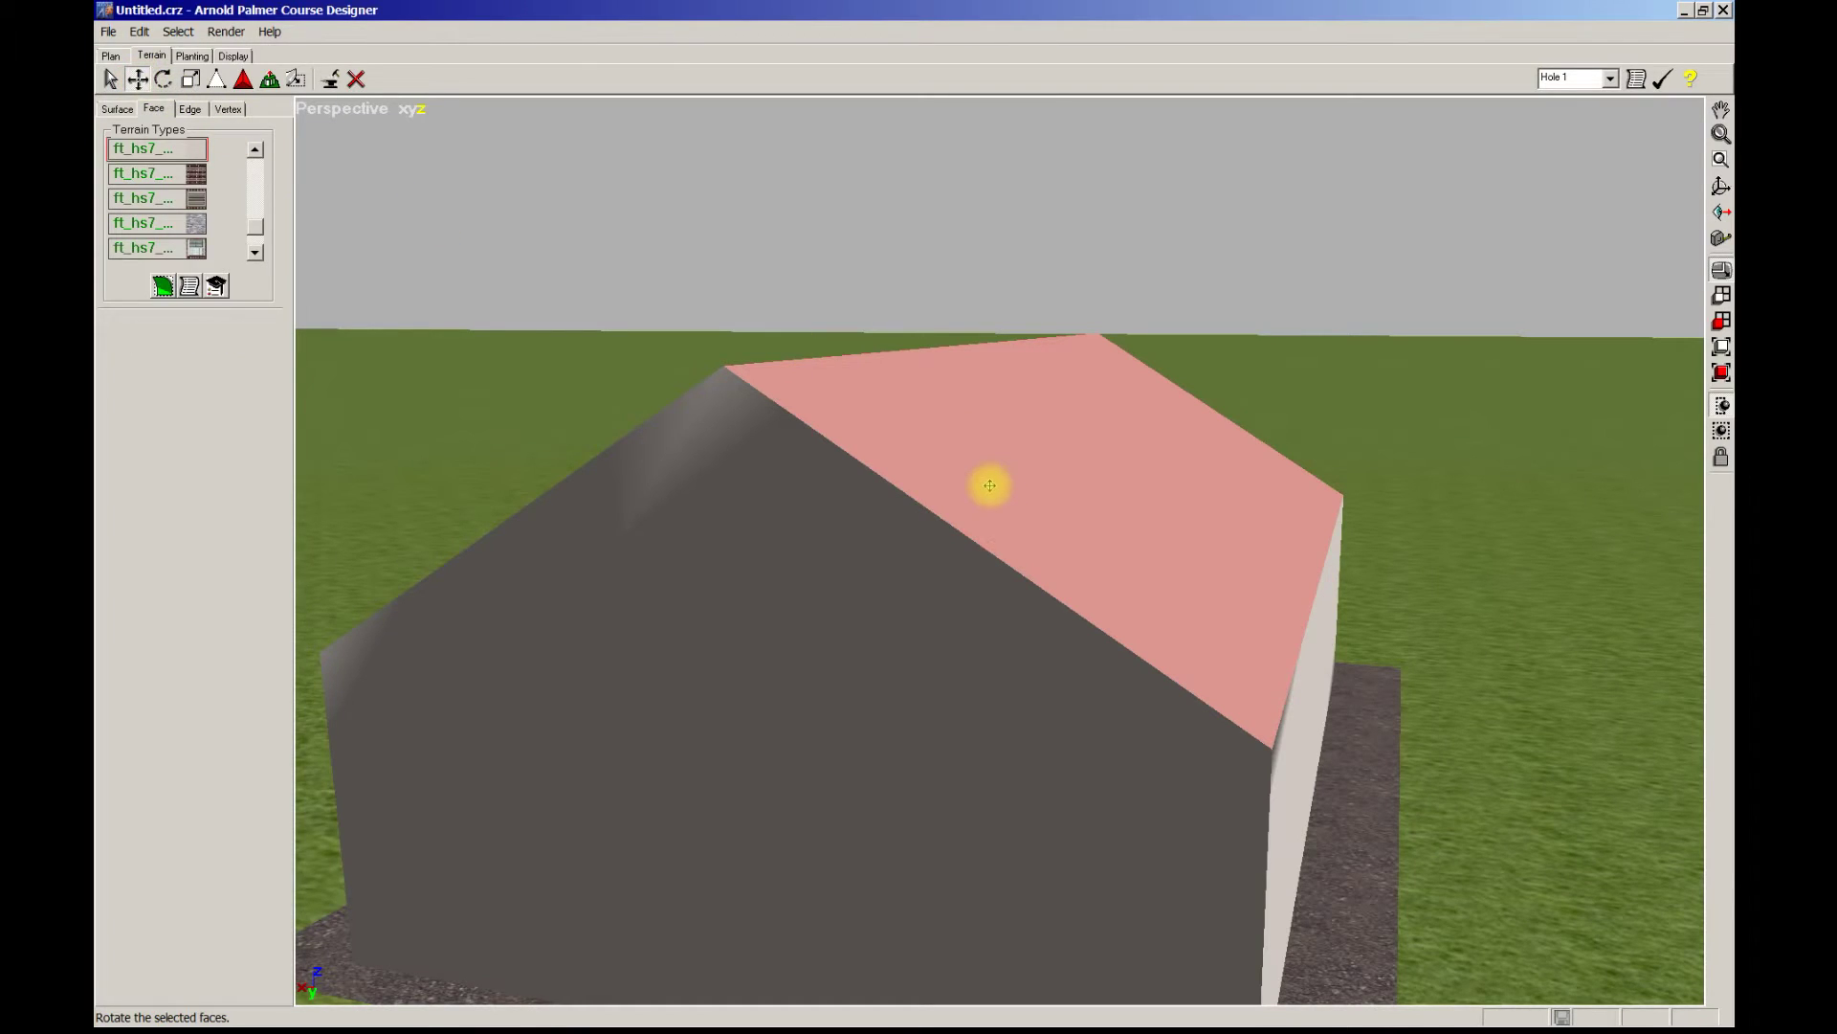
drag(1180, 550, 1178, 313)
right_drag(1117, 395, 1337, 476)
right_drag(1692, 532, 1396, 320)
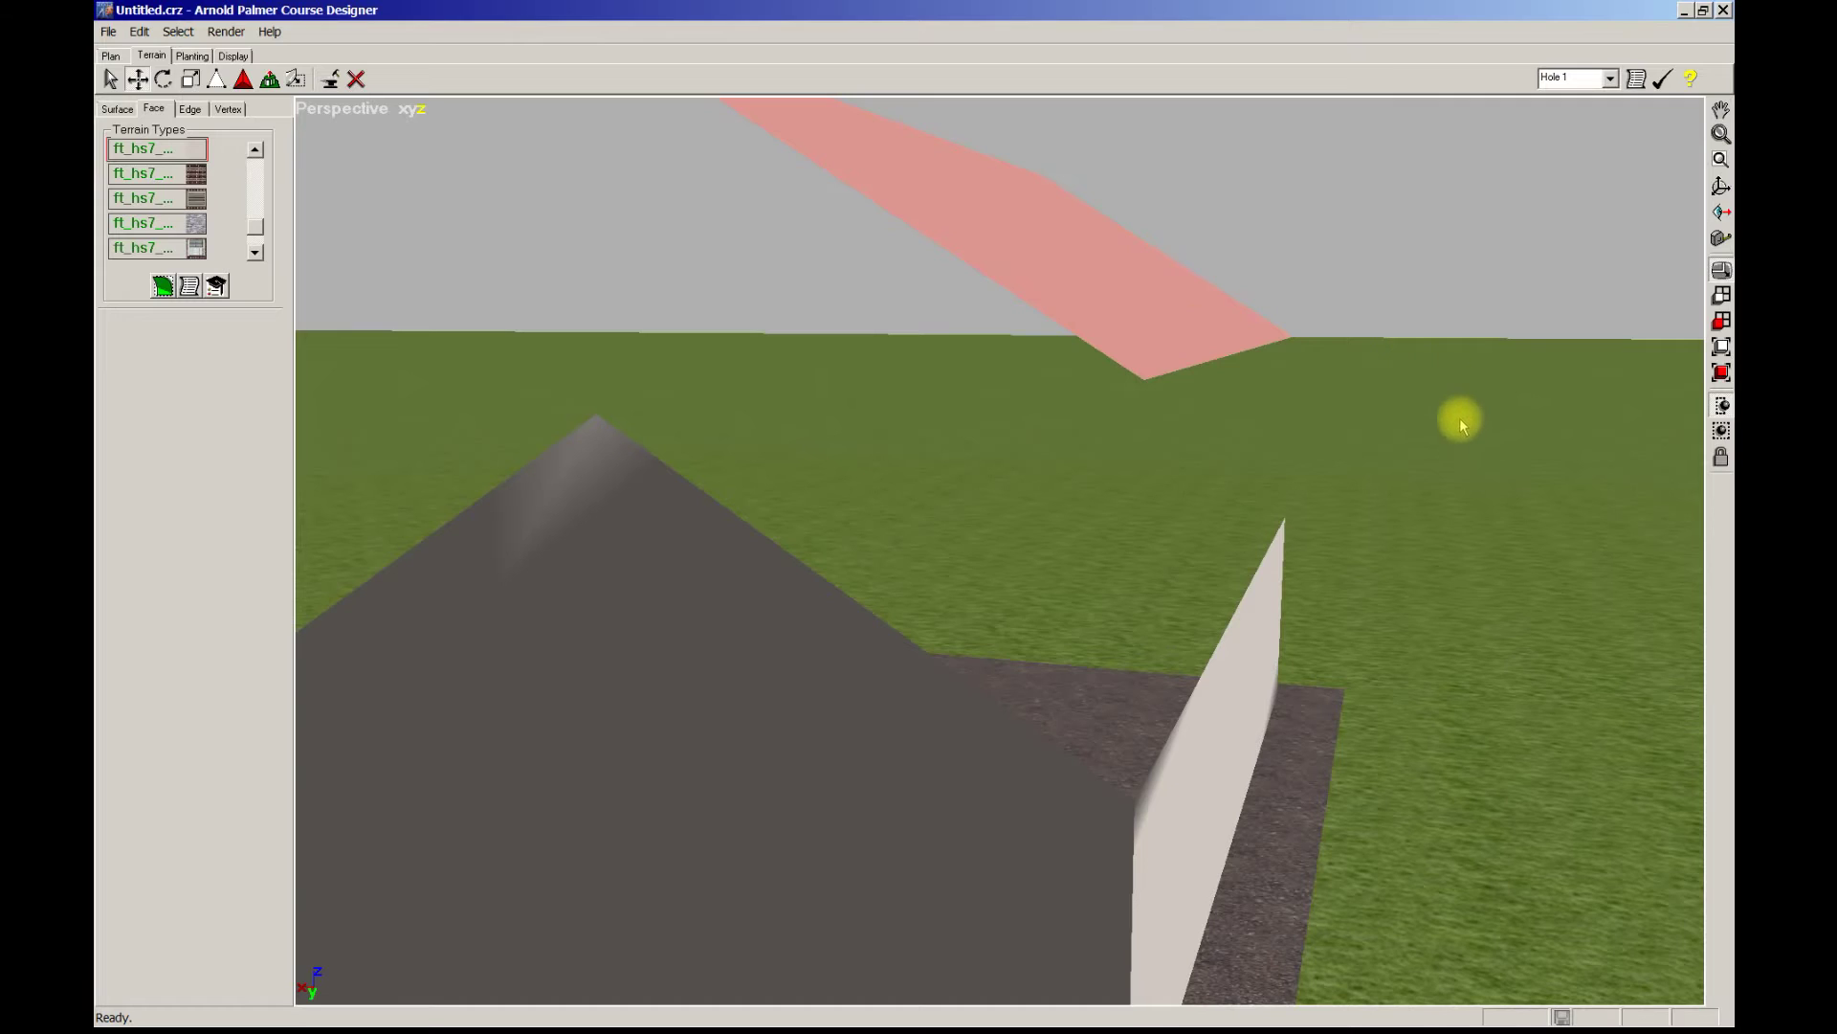
key(ctrl+z)
right_drag(1400, 489, 1329, 445)
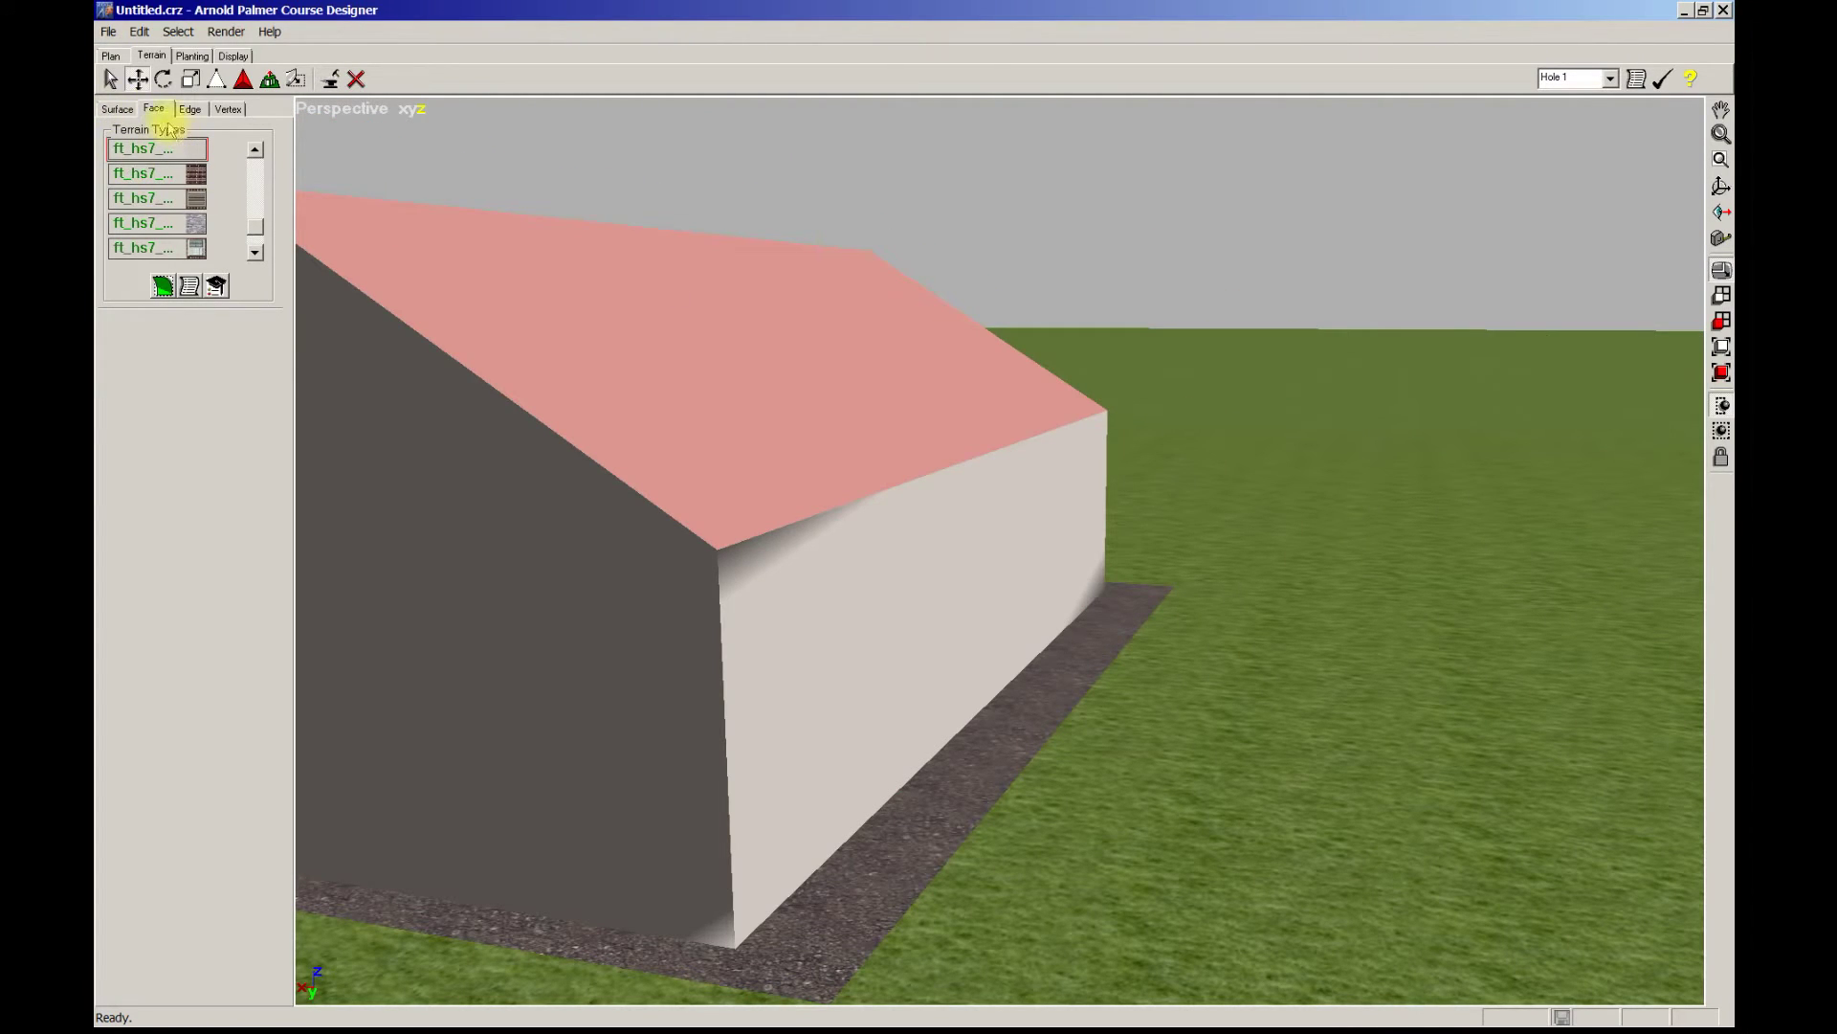
Select all faces of the side wall below the roof slope and extrude them a small distance.
click(111, 79)
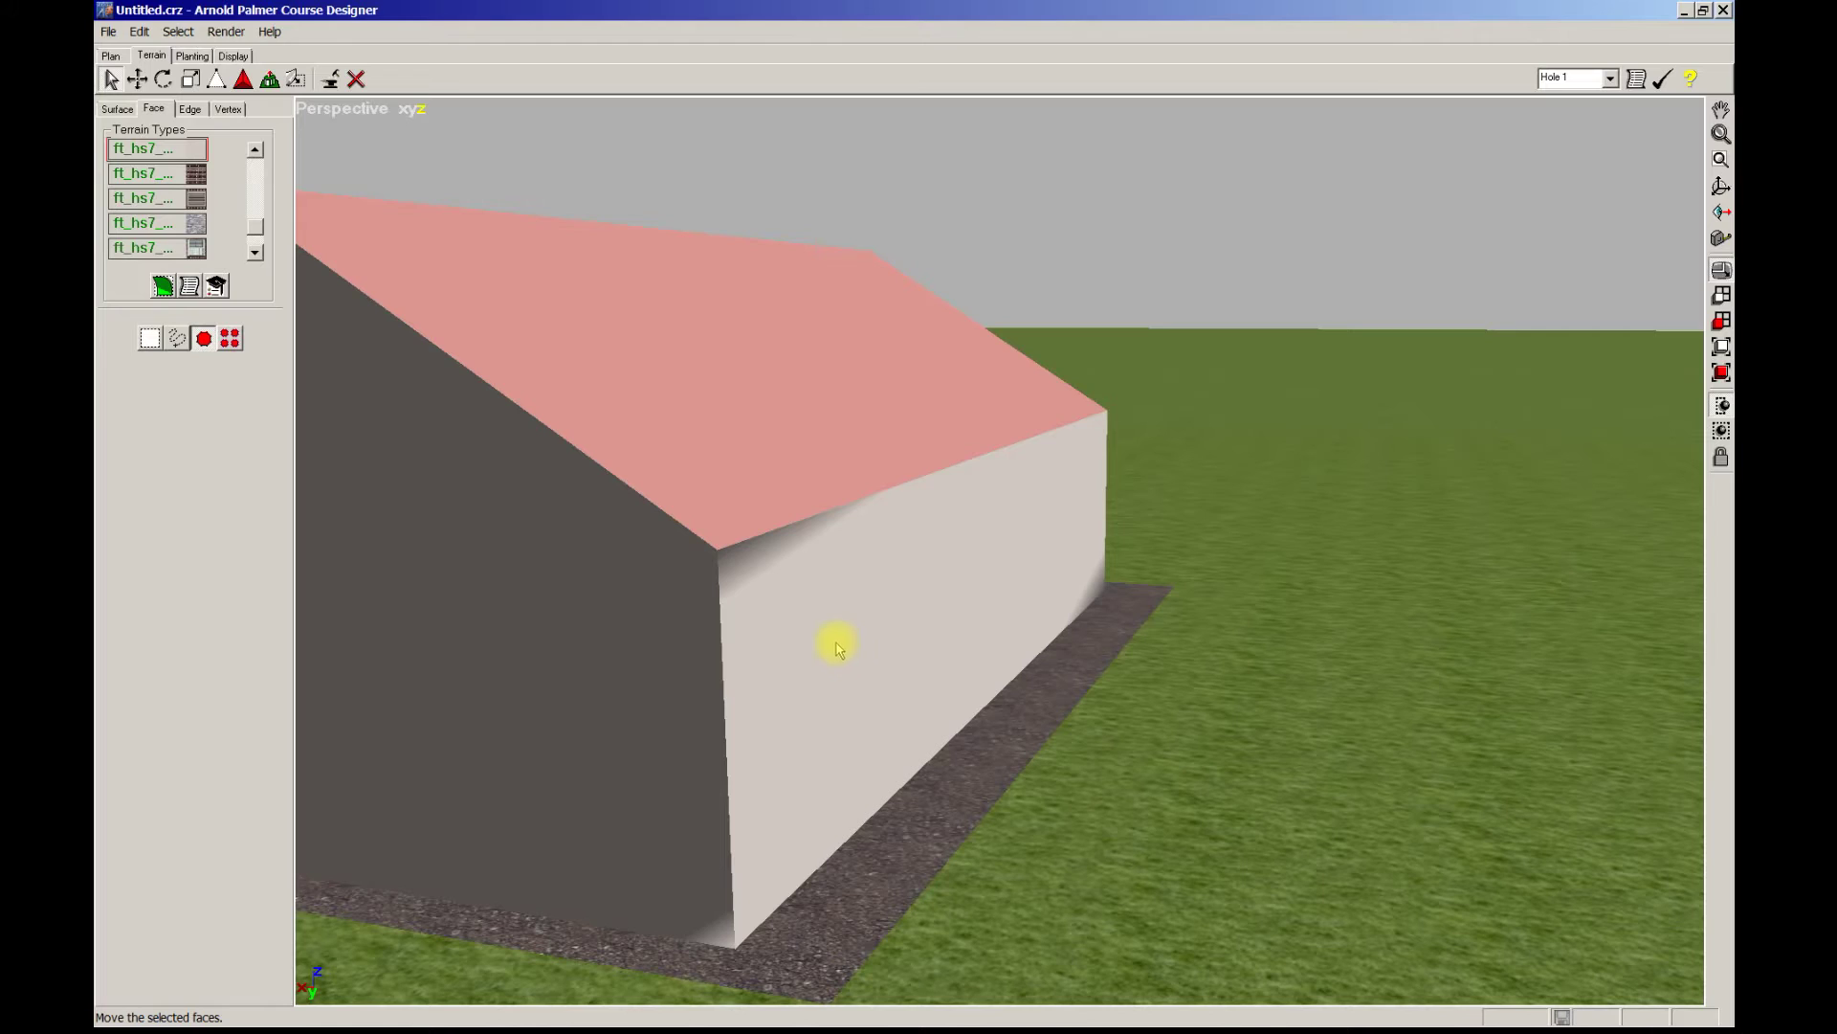
click(229, 340)
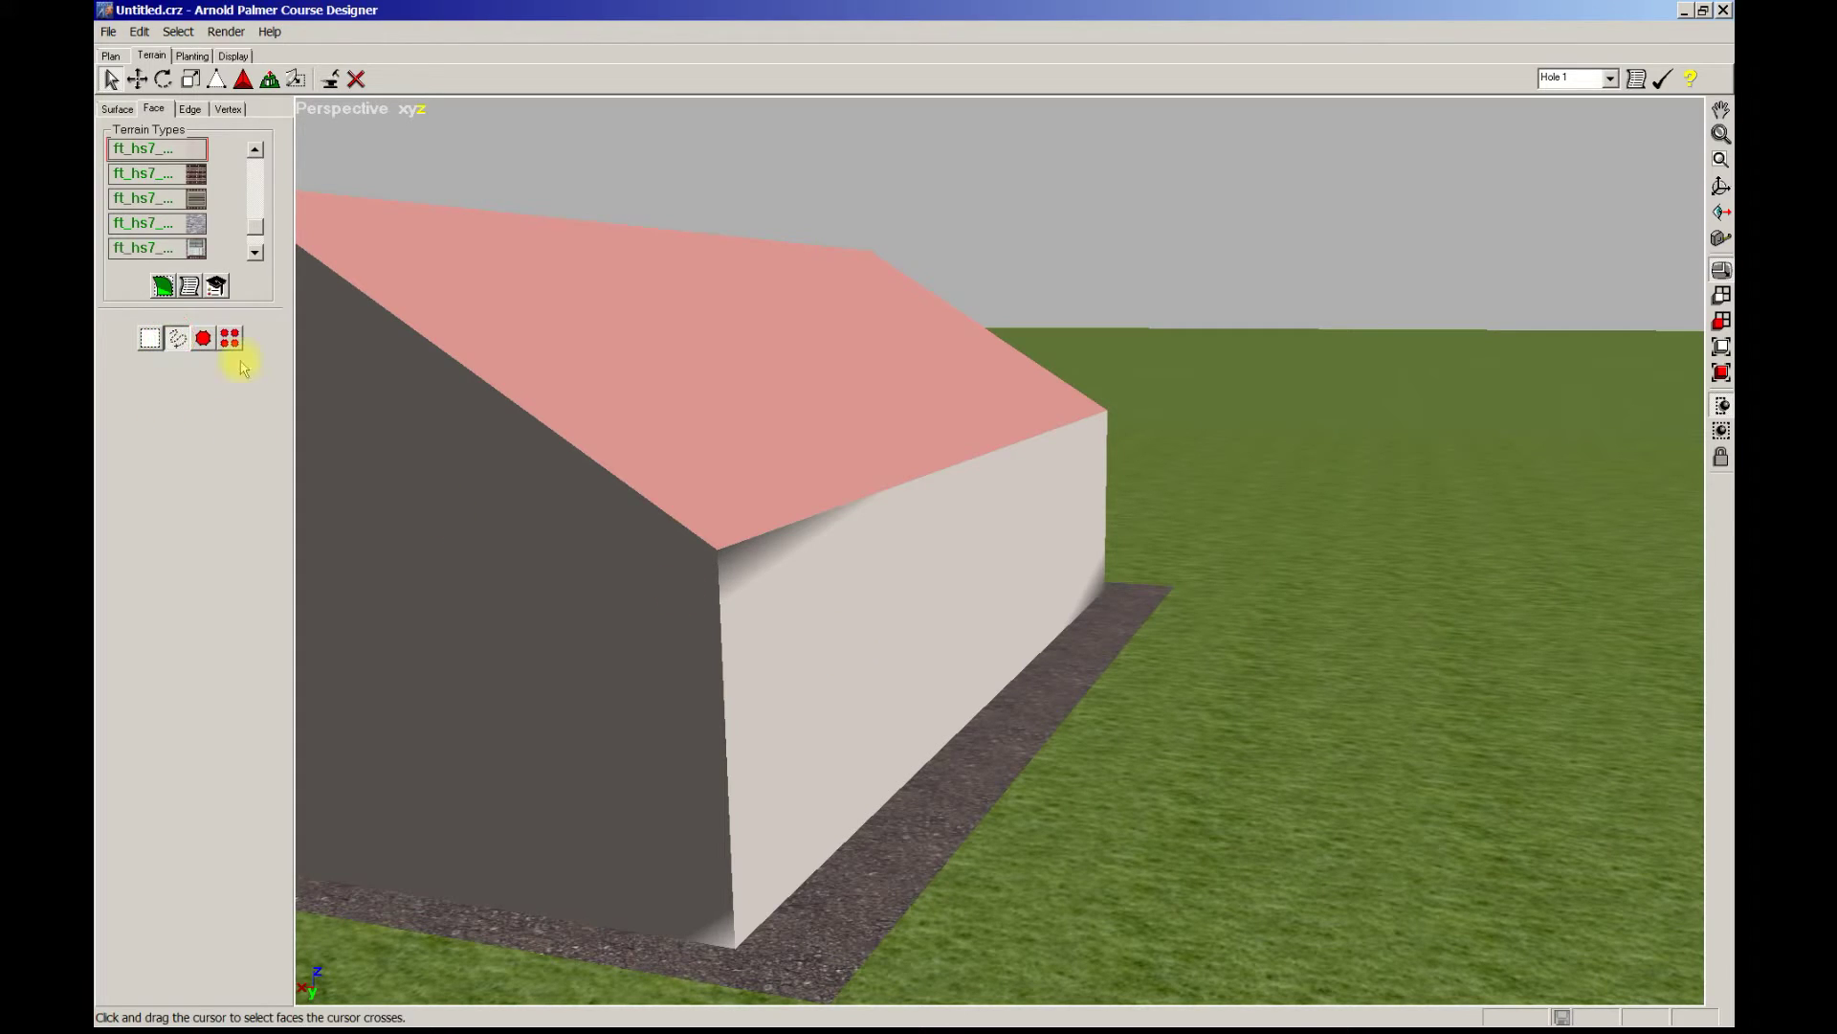
click(837, 605)
middle_drag(983, 607, 992, 616)
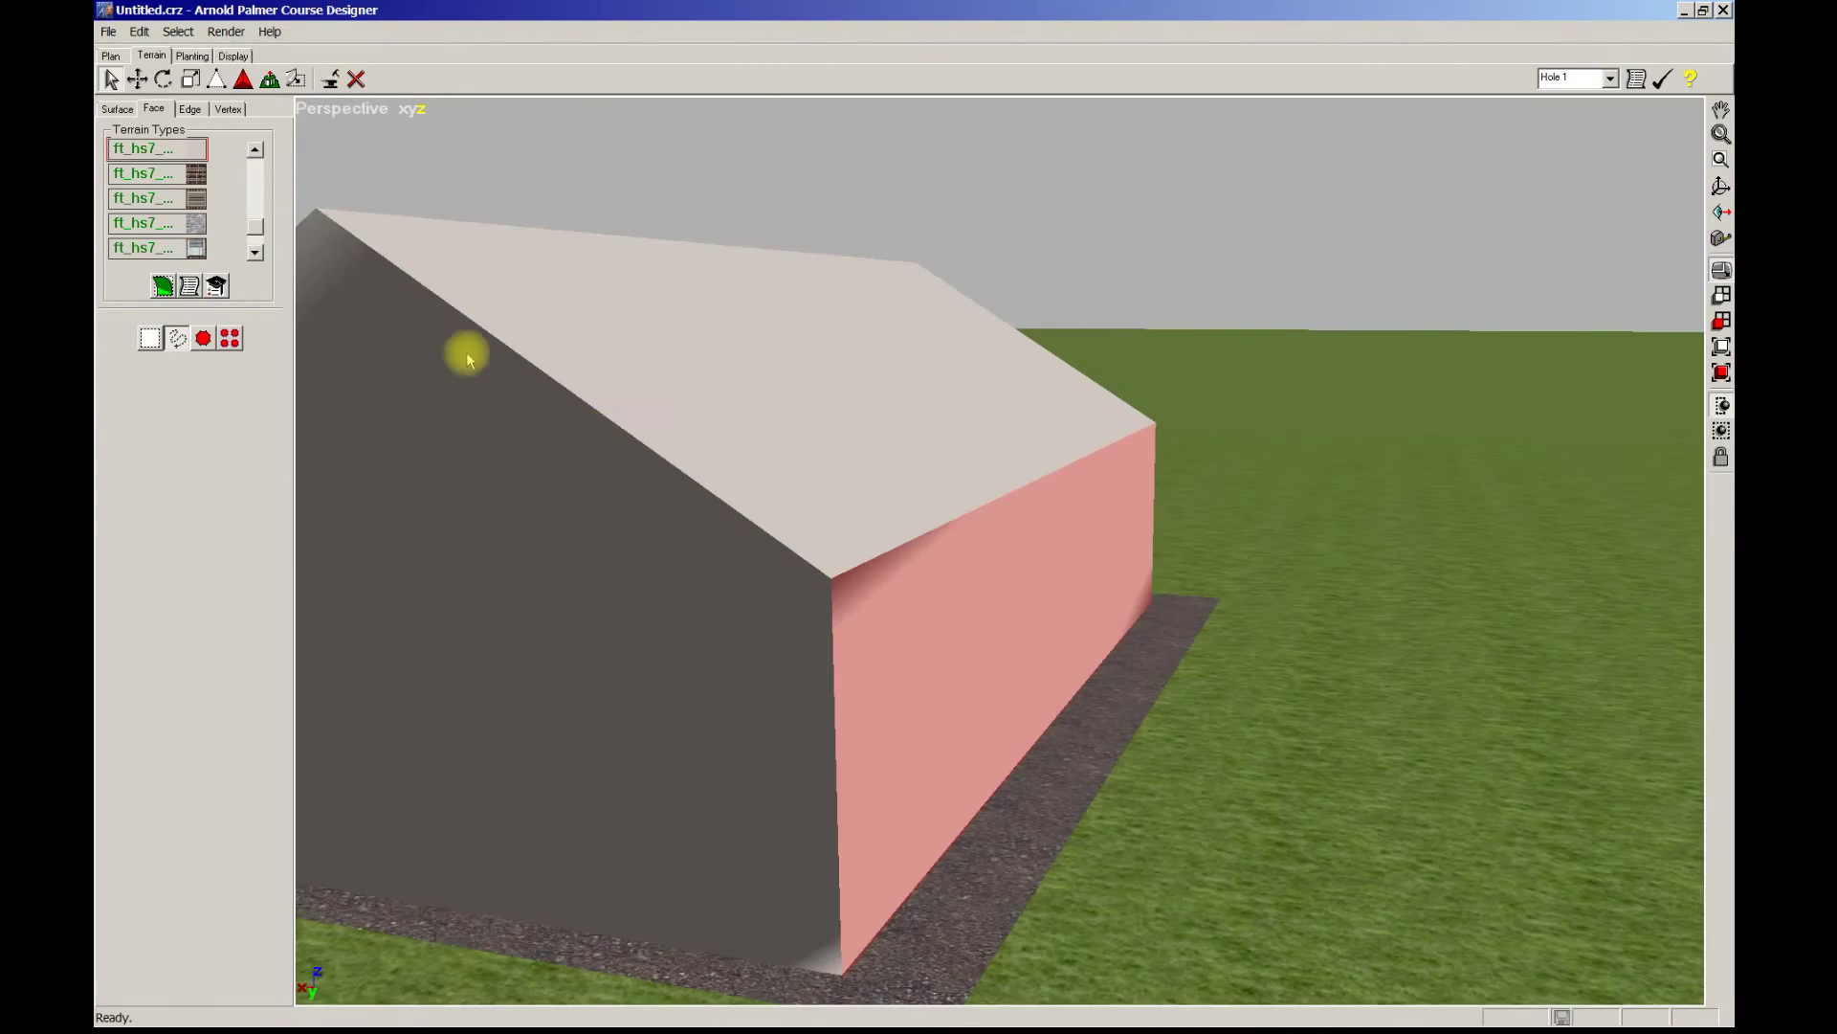
scroll(599, 430, up, 1)
click(269, 80)
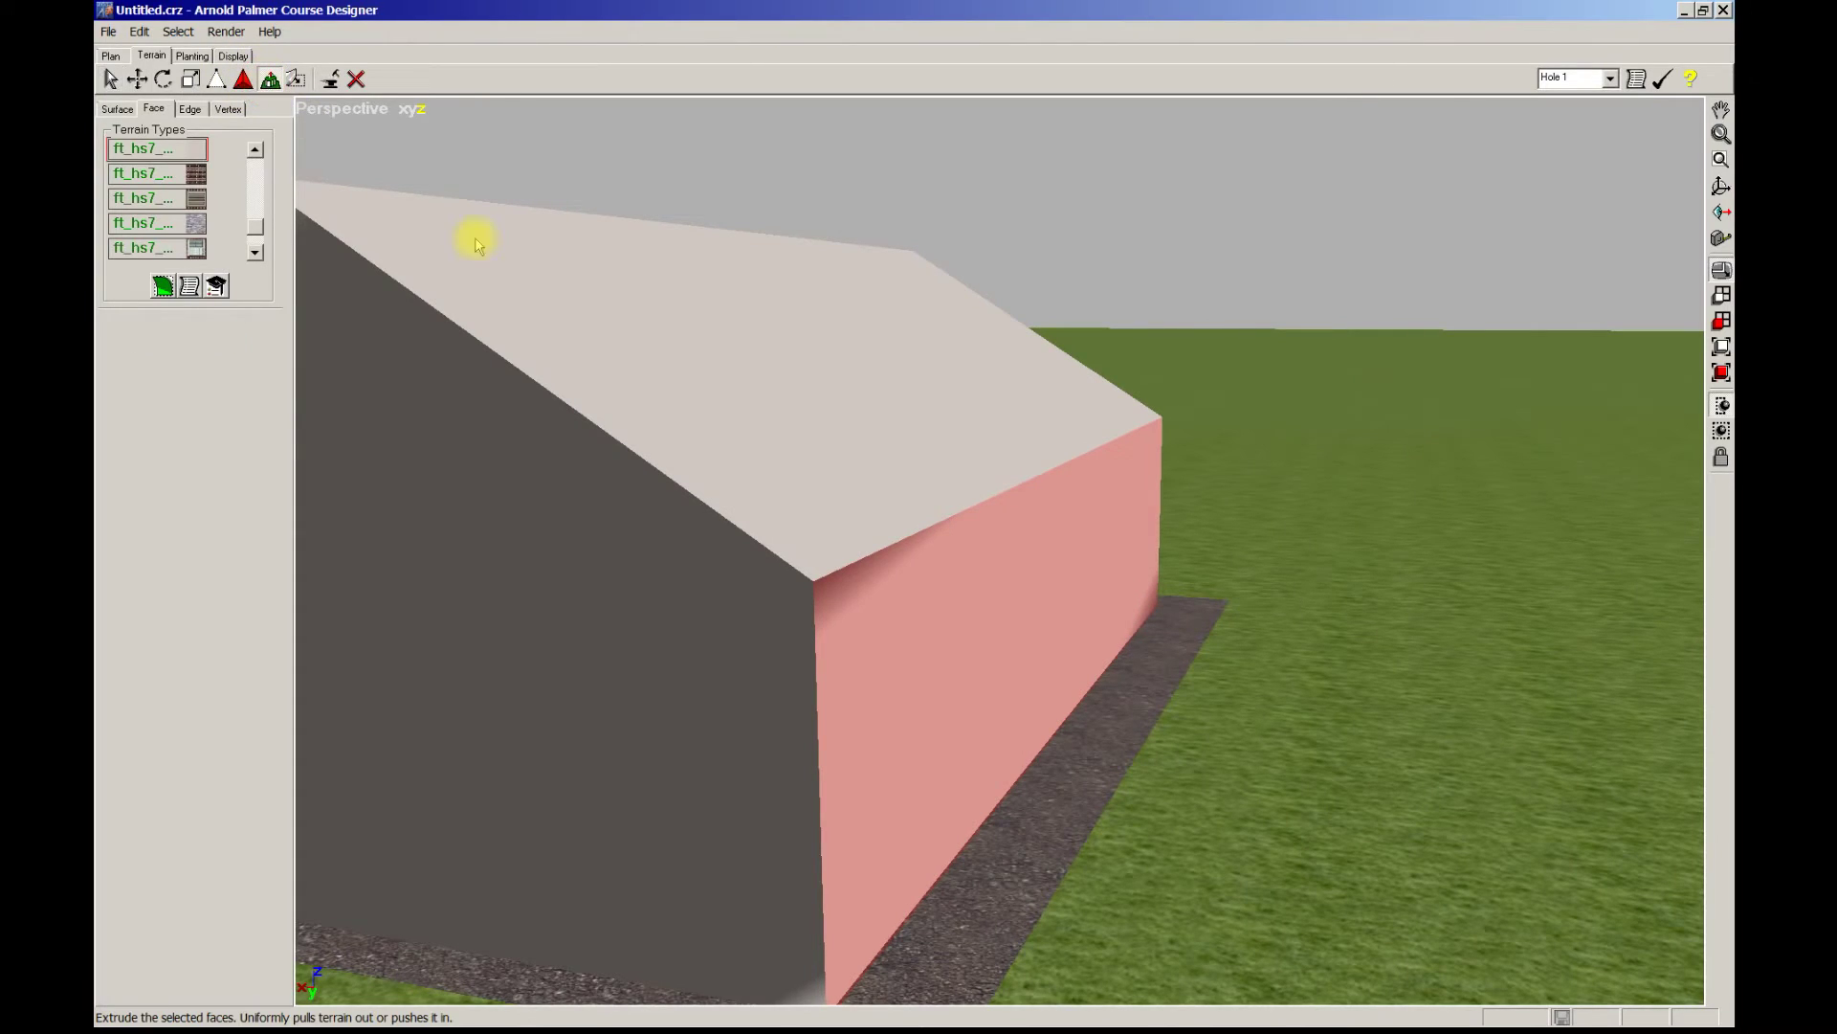
drag(882, 676, 990, 608)
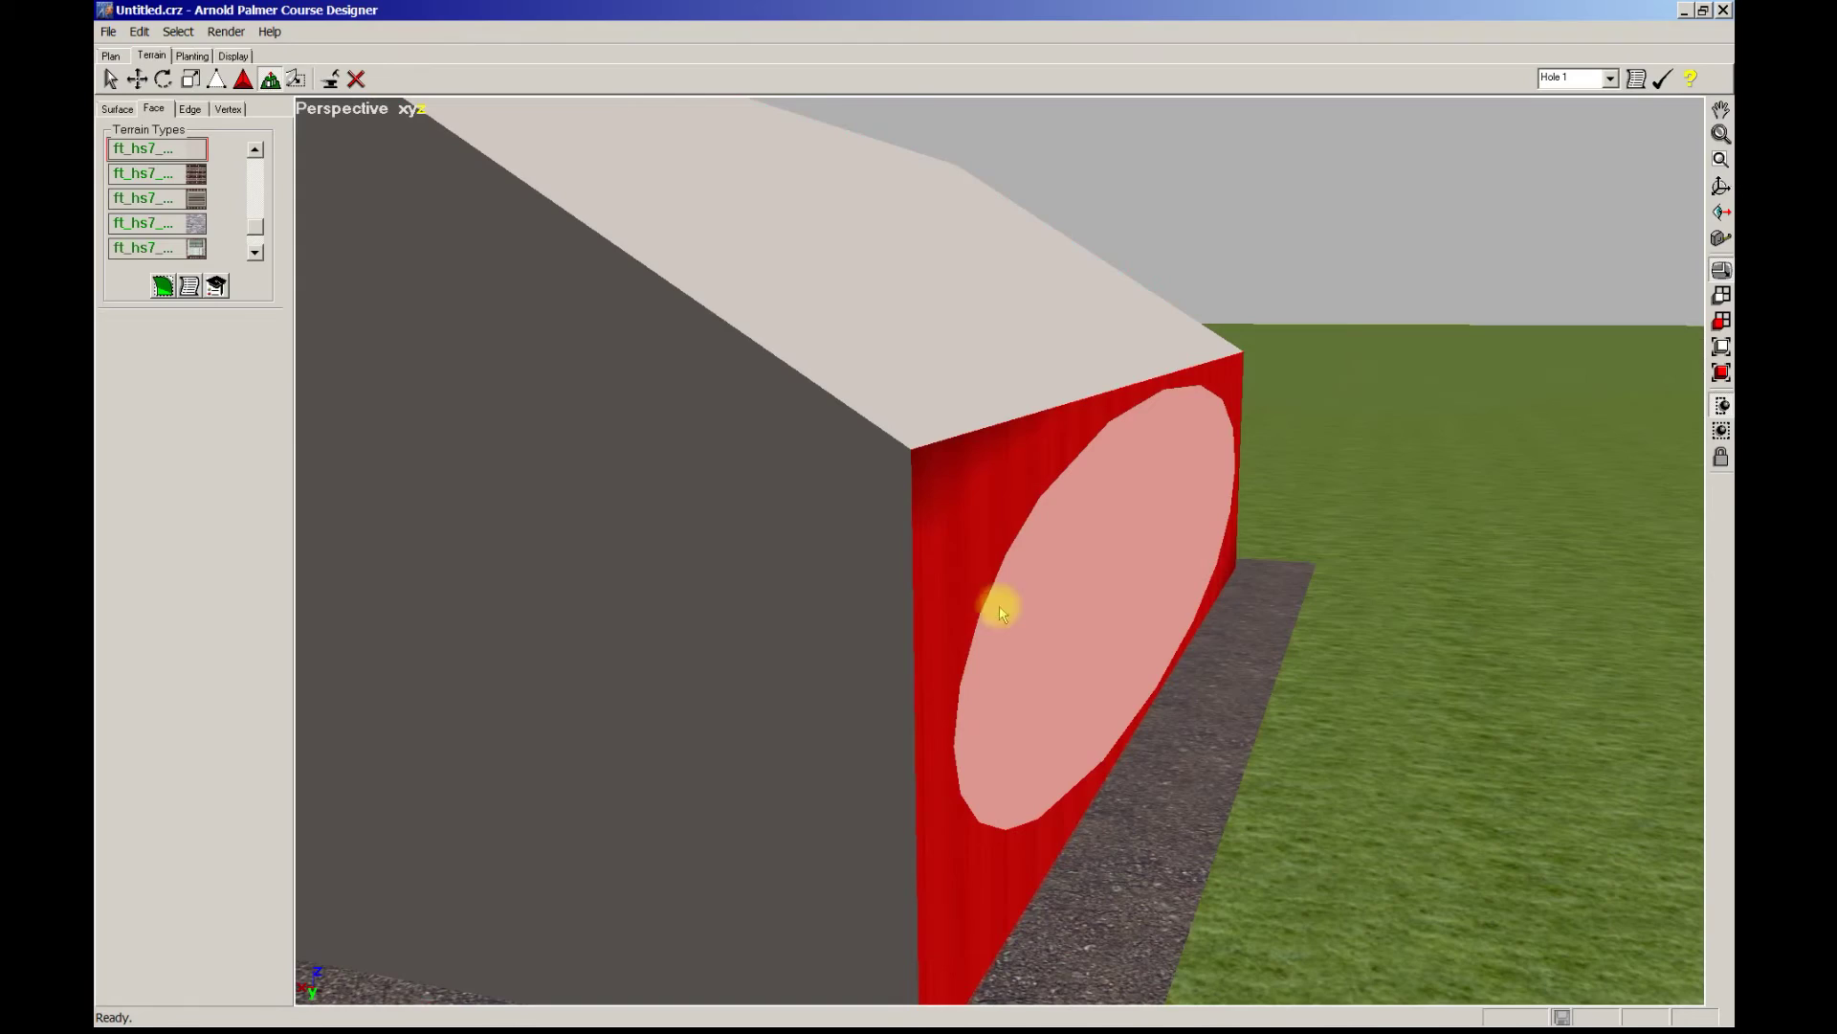
Select all faces of the None terrain type across the course and delete them.
scroll(1015, 609, down, 8)
right_drag(984, 693, 586, 578)
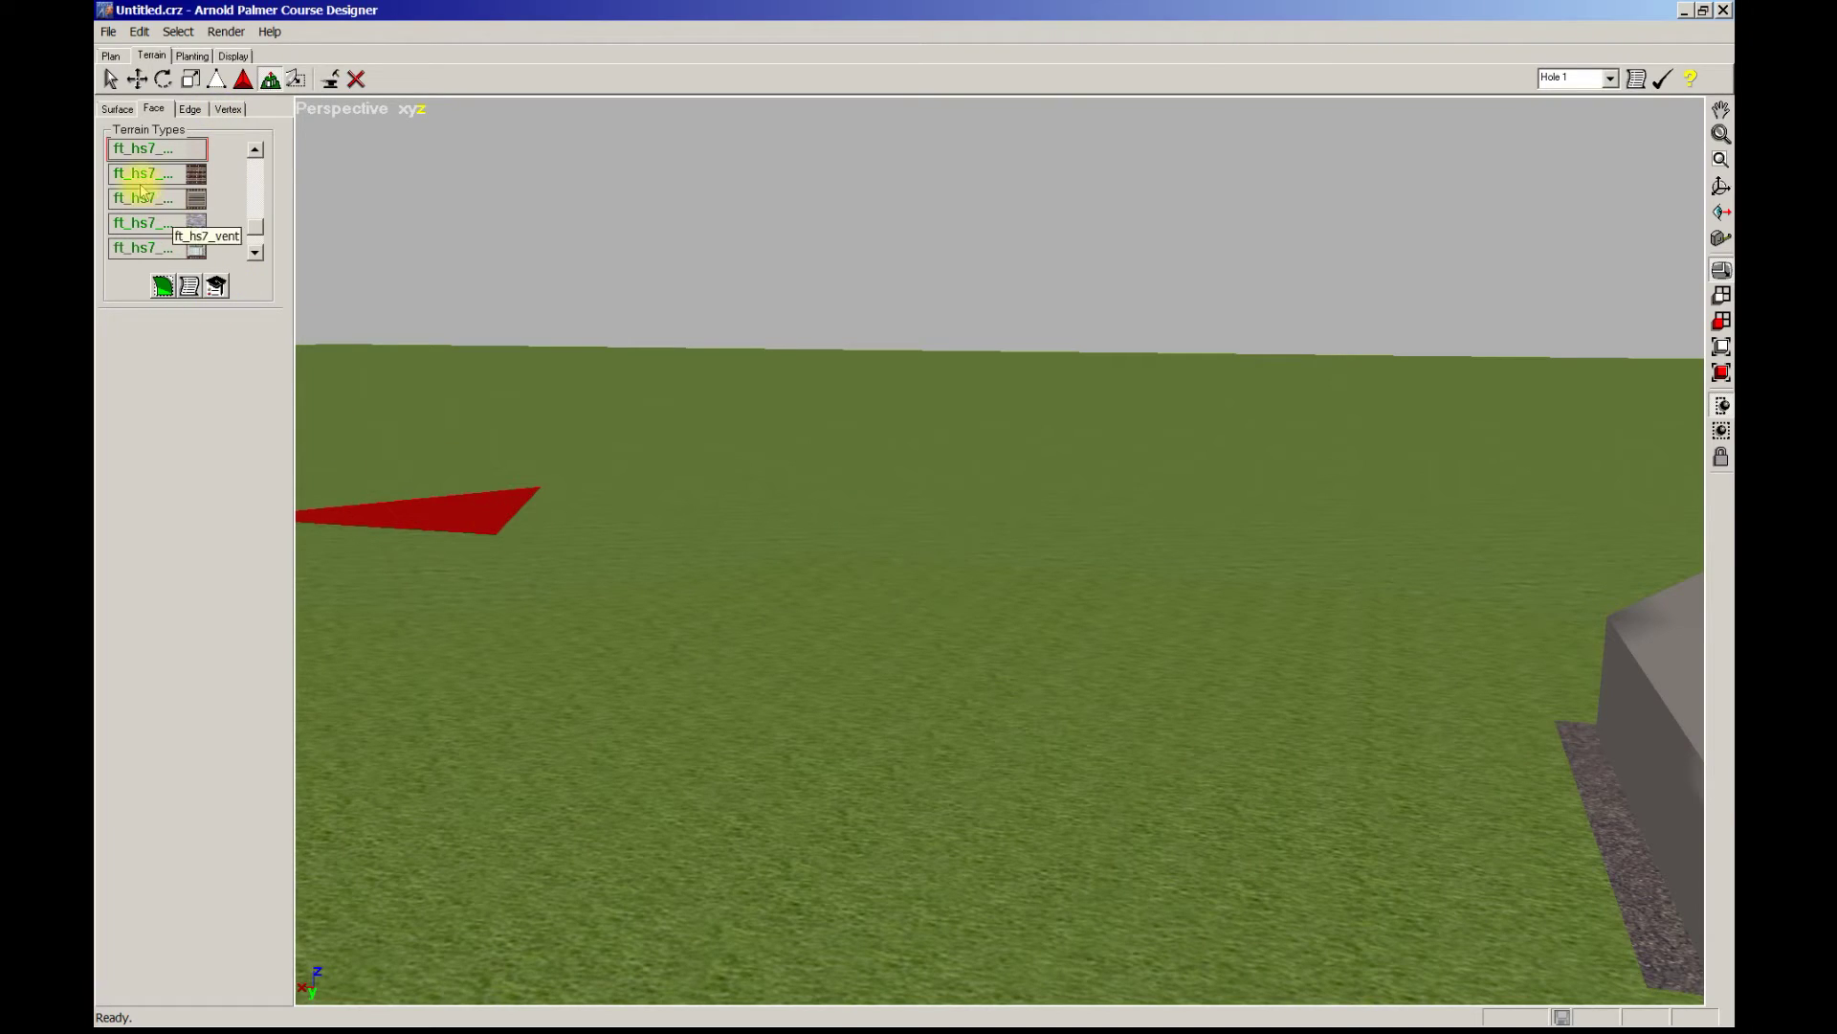
click(106, 80)
click(229, 338)
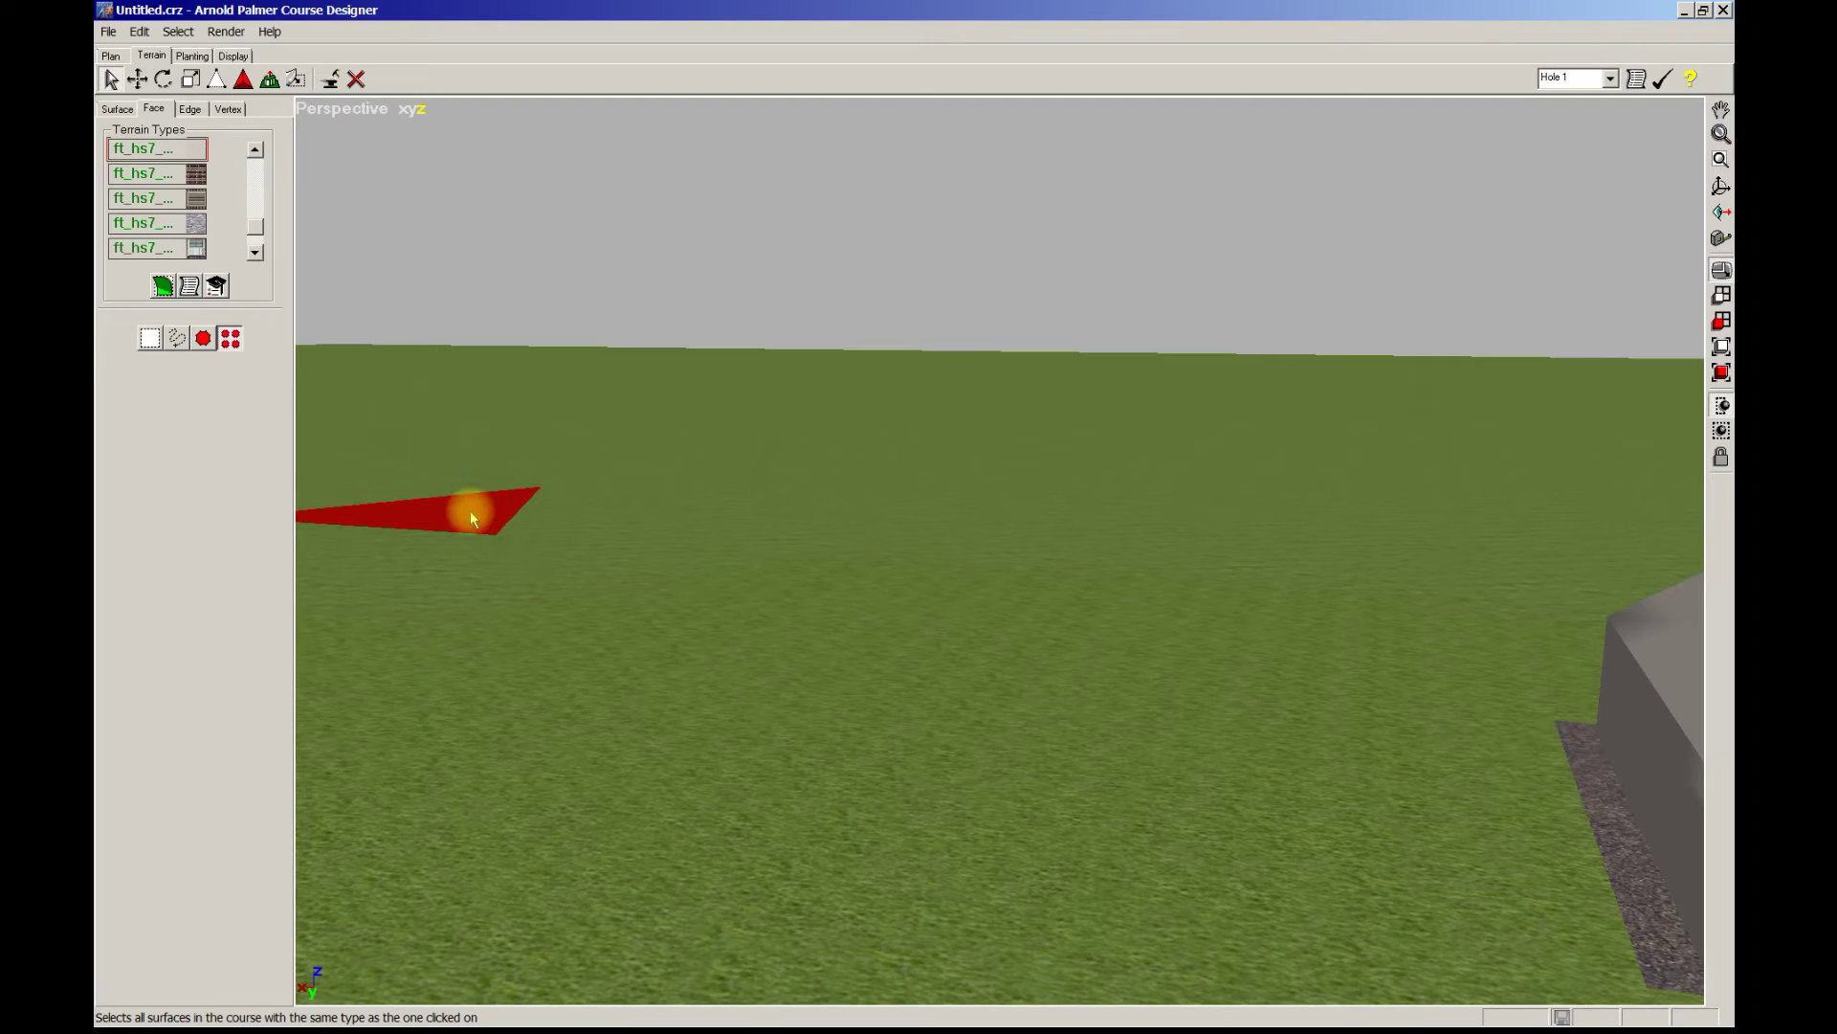
click(1720, 319)
middle_drag(1570, 562, 1505, 656)
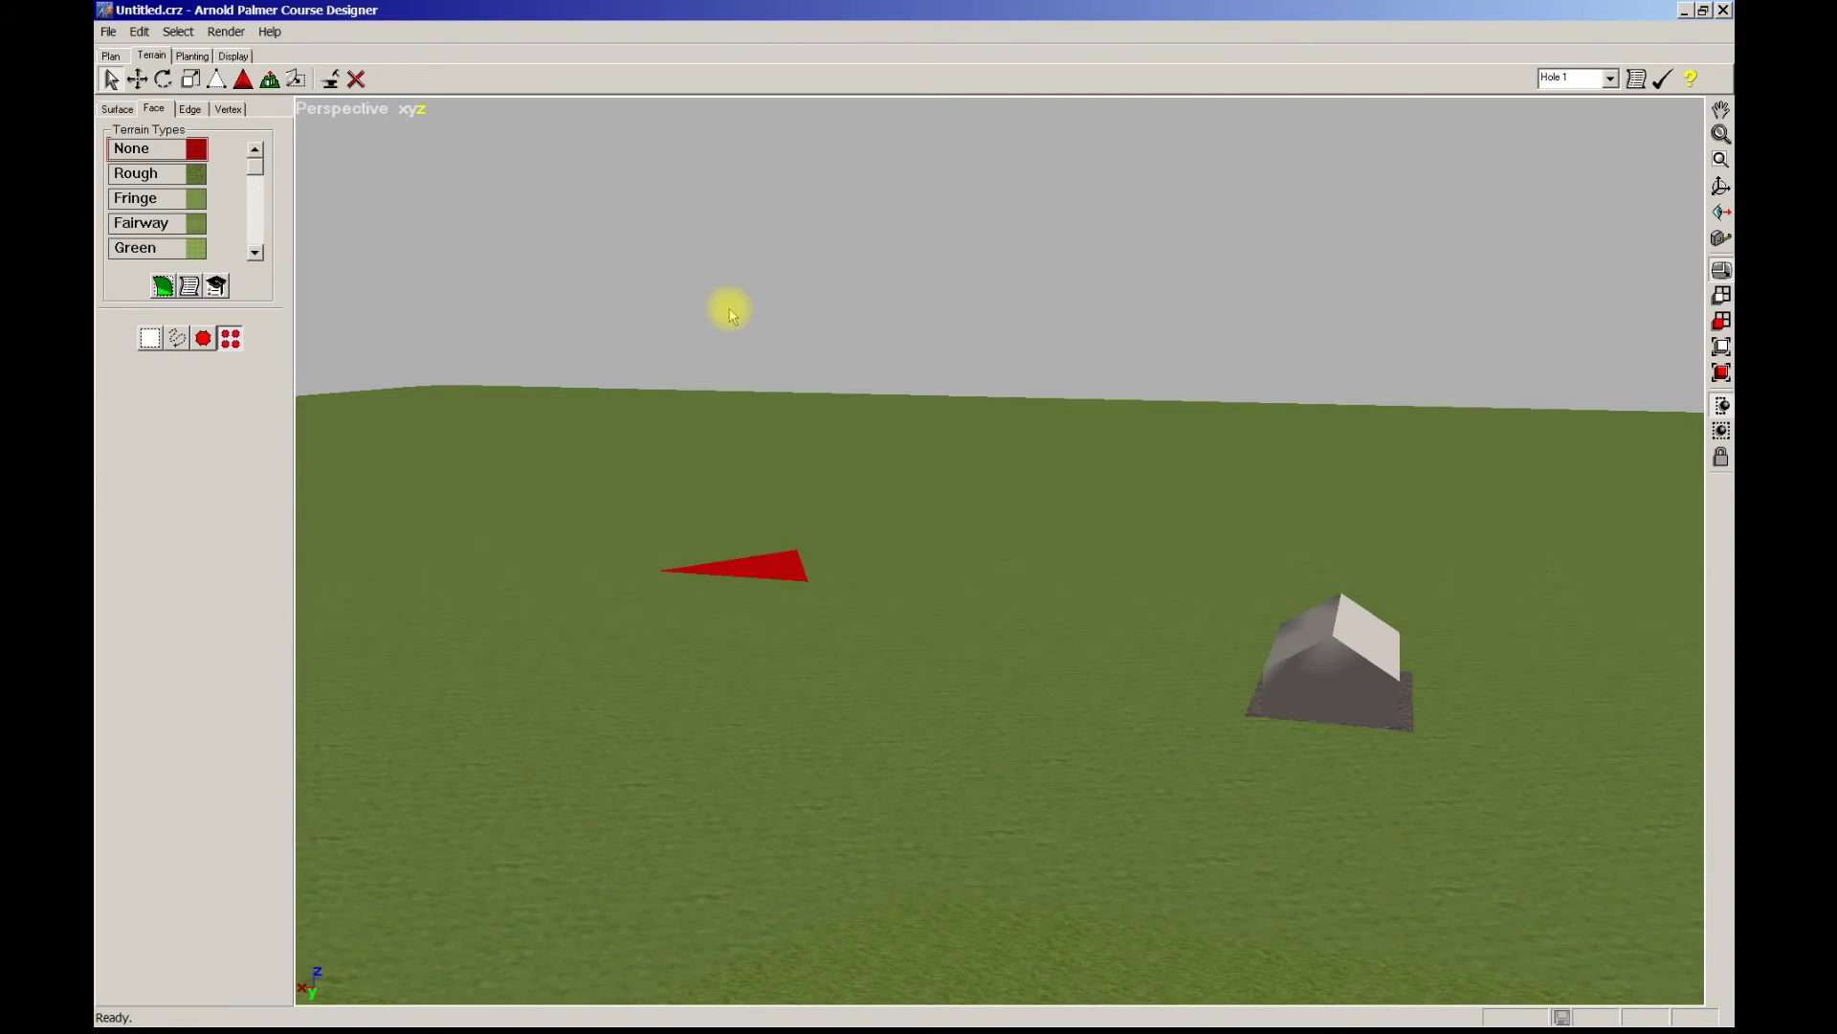
click(173, 339)
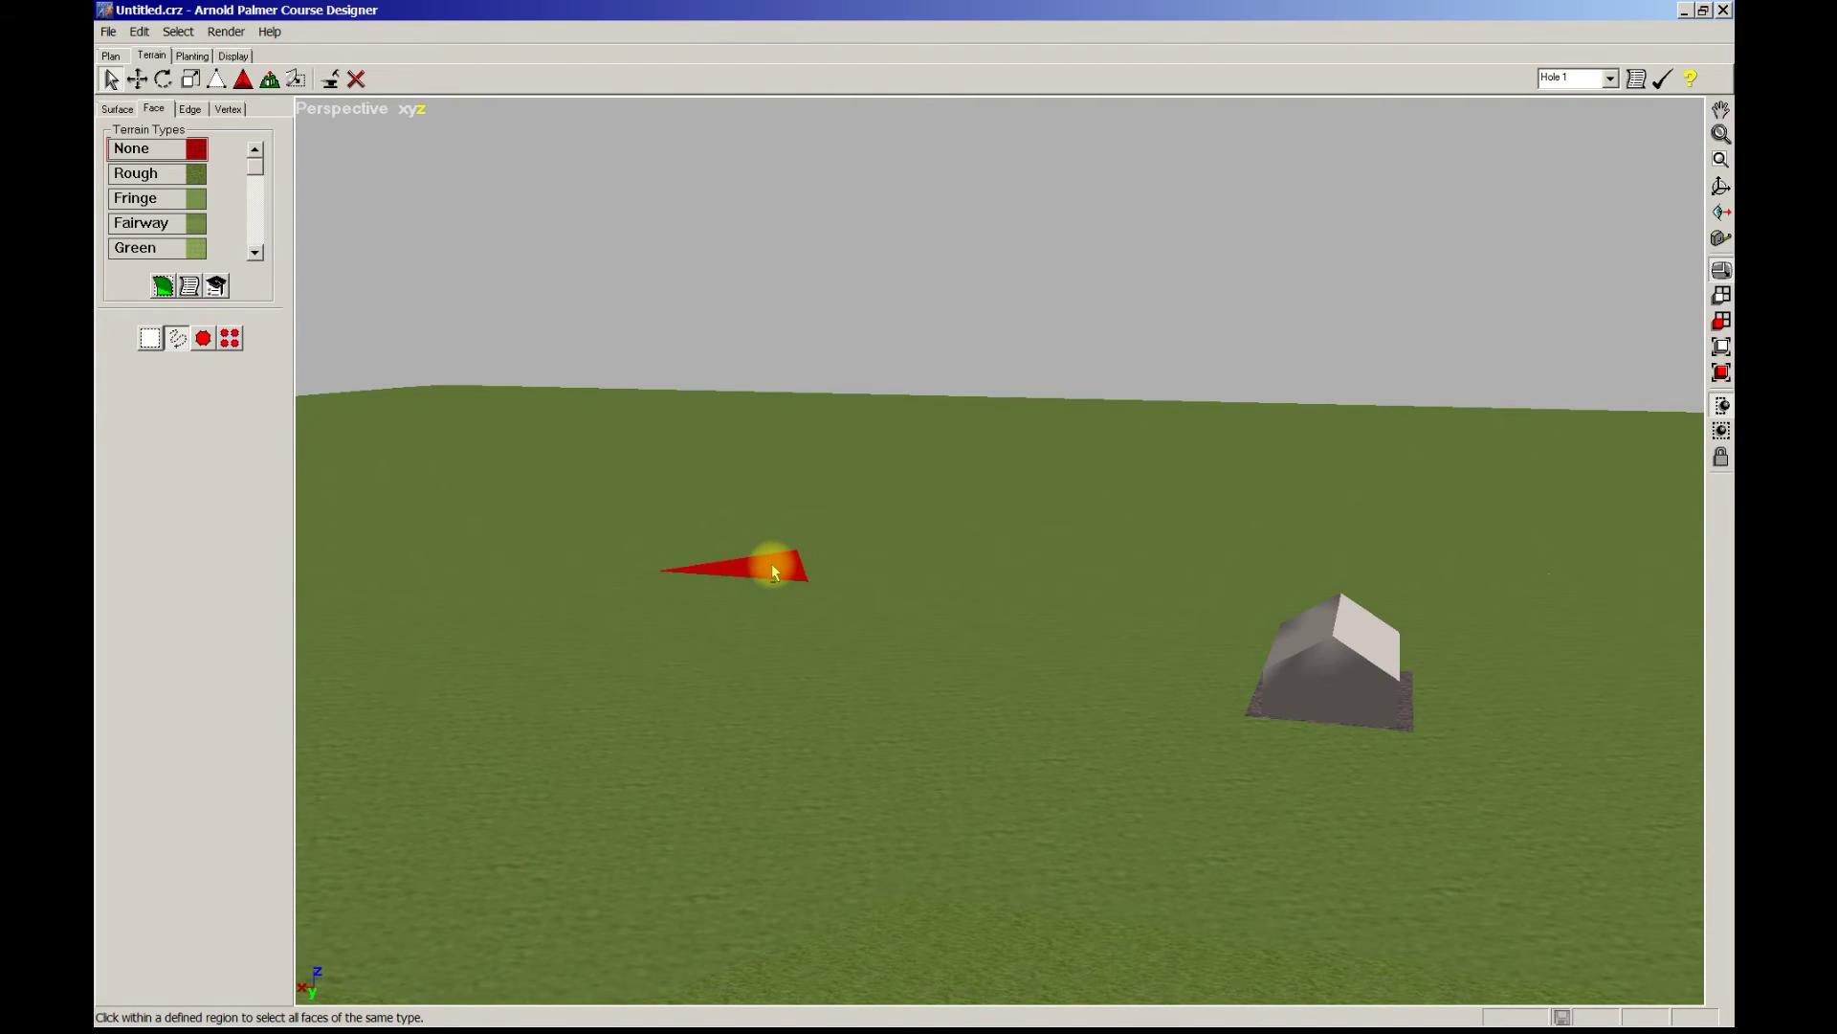
middle_drag(1042, 667, 302, 662)
click(1719, 321)
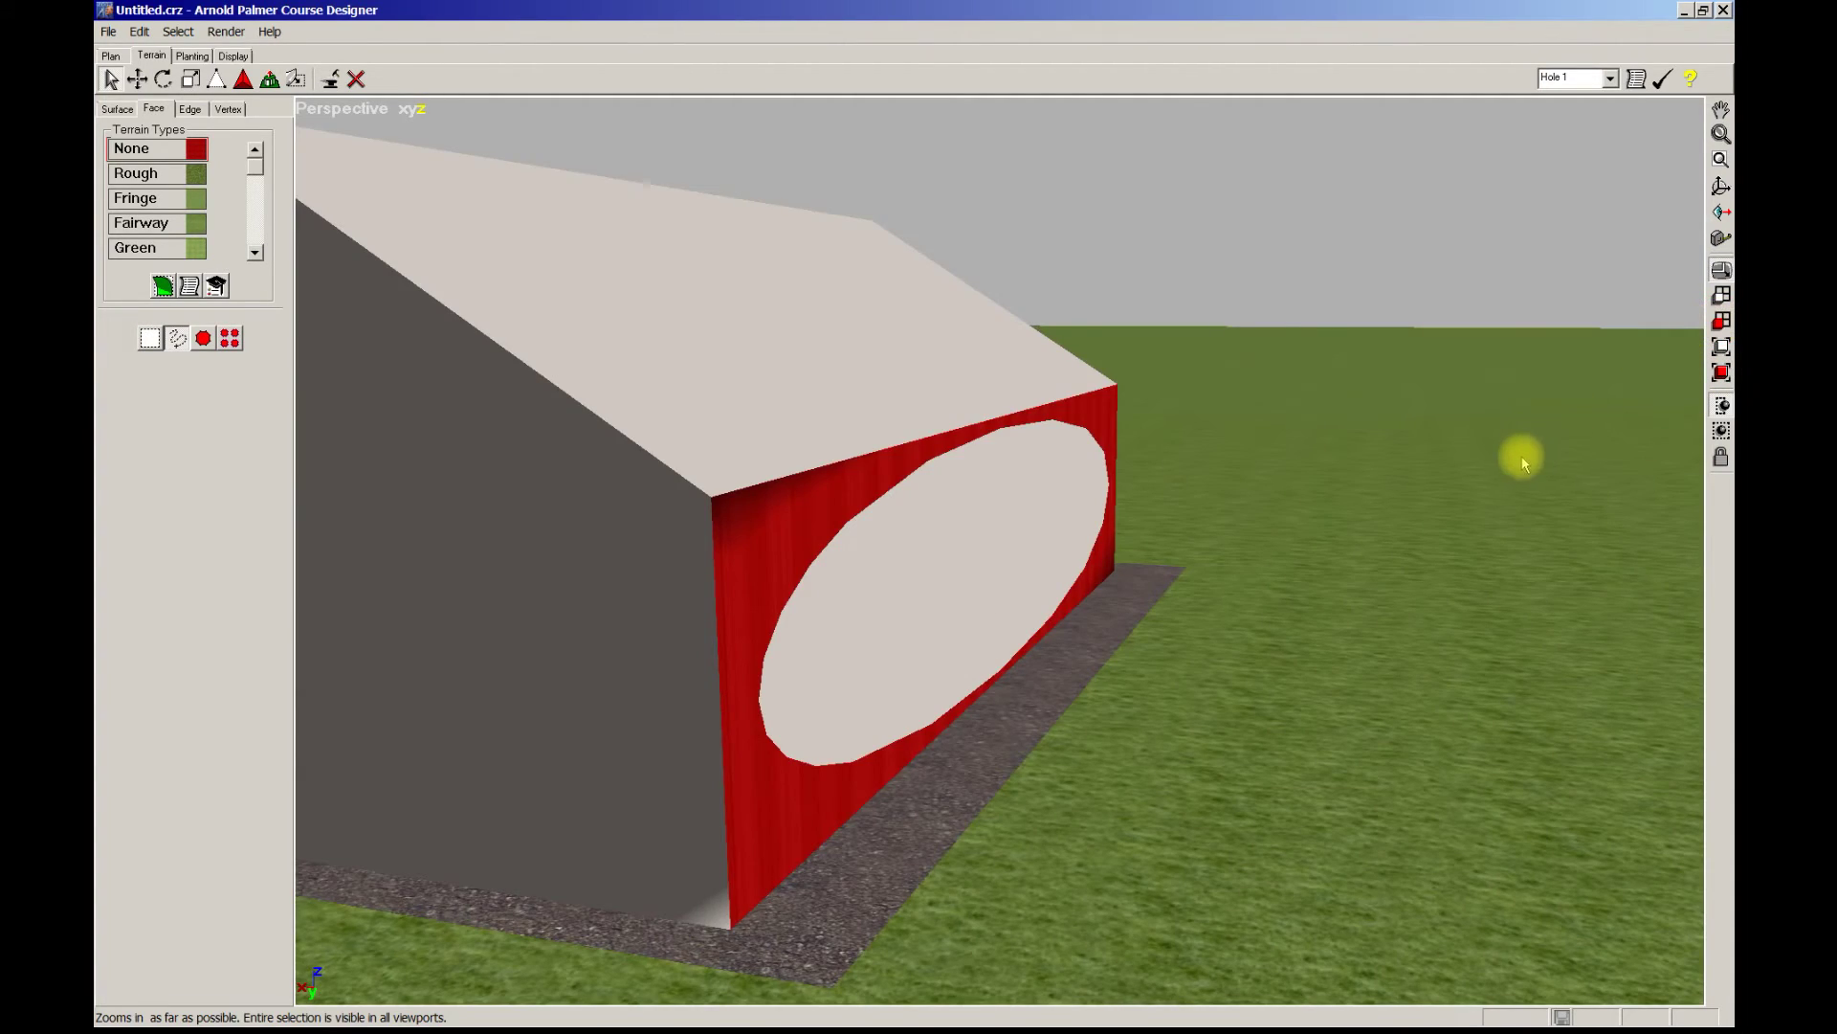
click(355, 82)
Split the side wall's diagonal edge at its middle to create edges to the two opposite corners.
mouse_move(1081, 512)
middle_down()
mouse_move(1161, 526)
mouse_move(1135, 517)
middle_up()
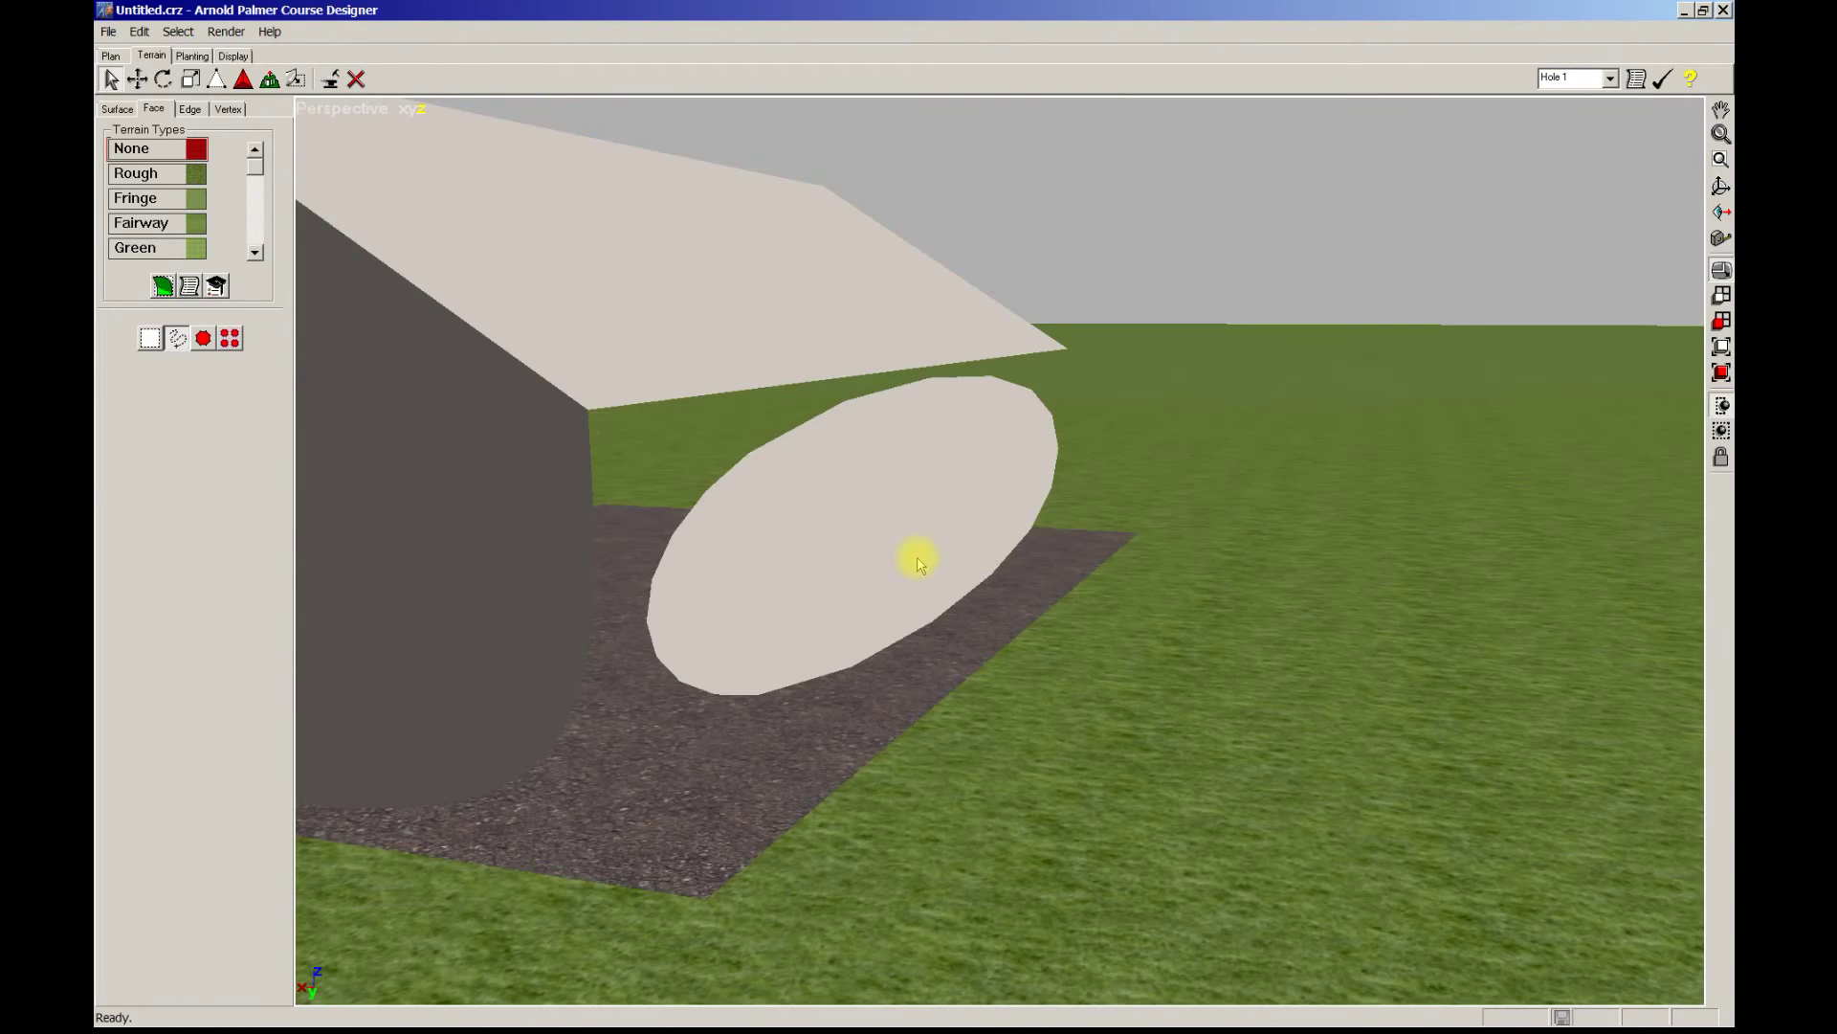
middle_drag(970, 496, 907, 533)
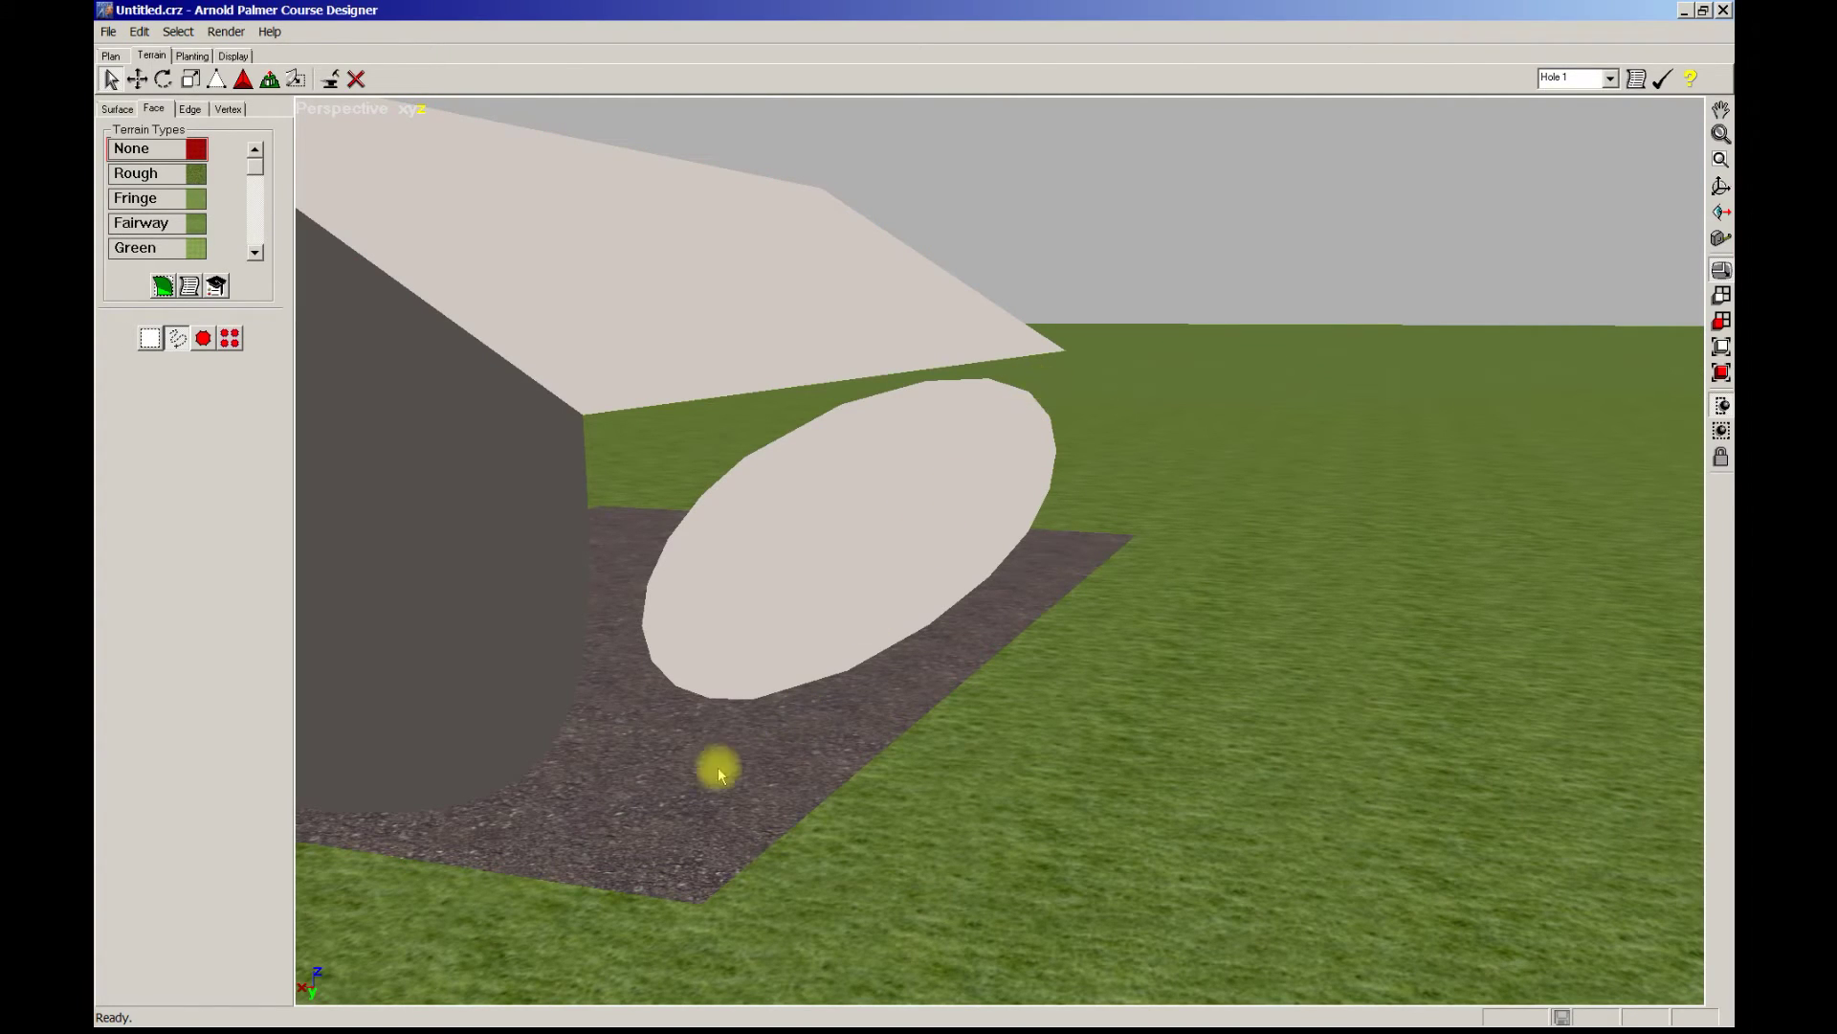
click(191, 109)
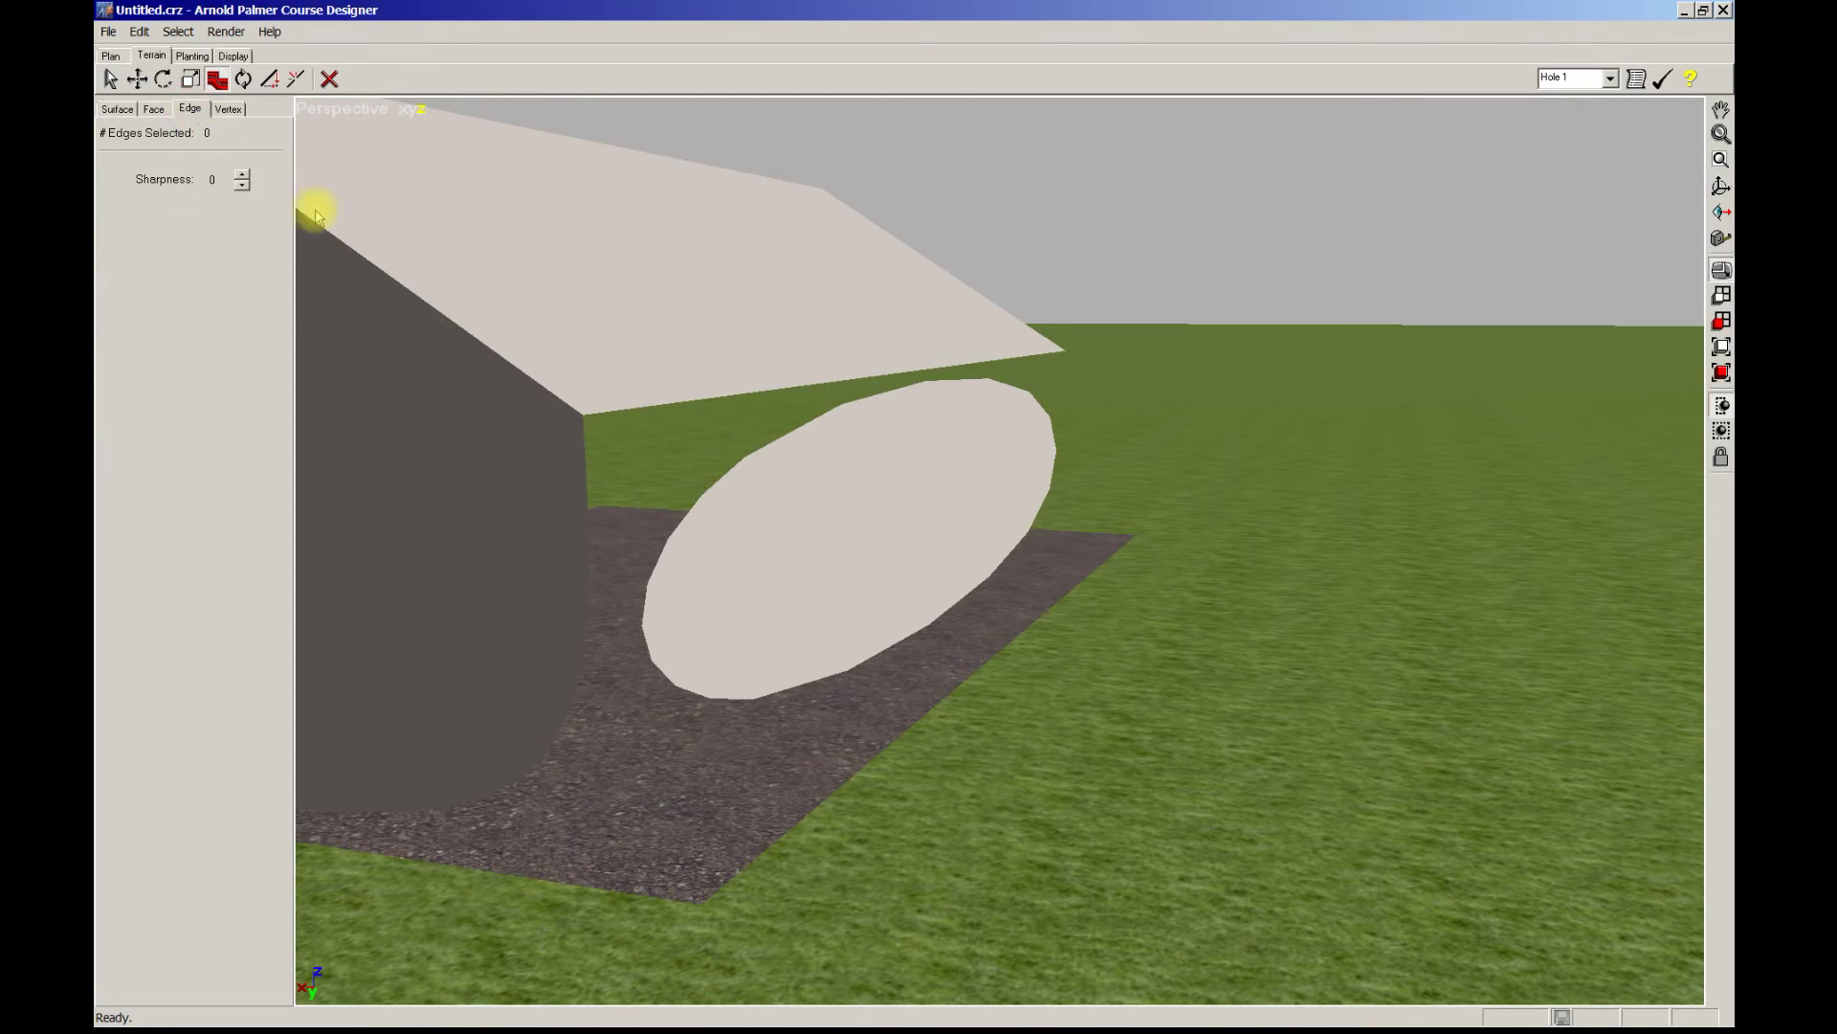
mouse_move(919, 623)
middle_down()
mouse_move(898, 623)
mouse_move(917, 585)
middle_up()
click(870, 575)
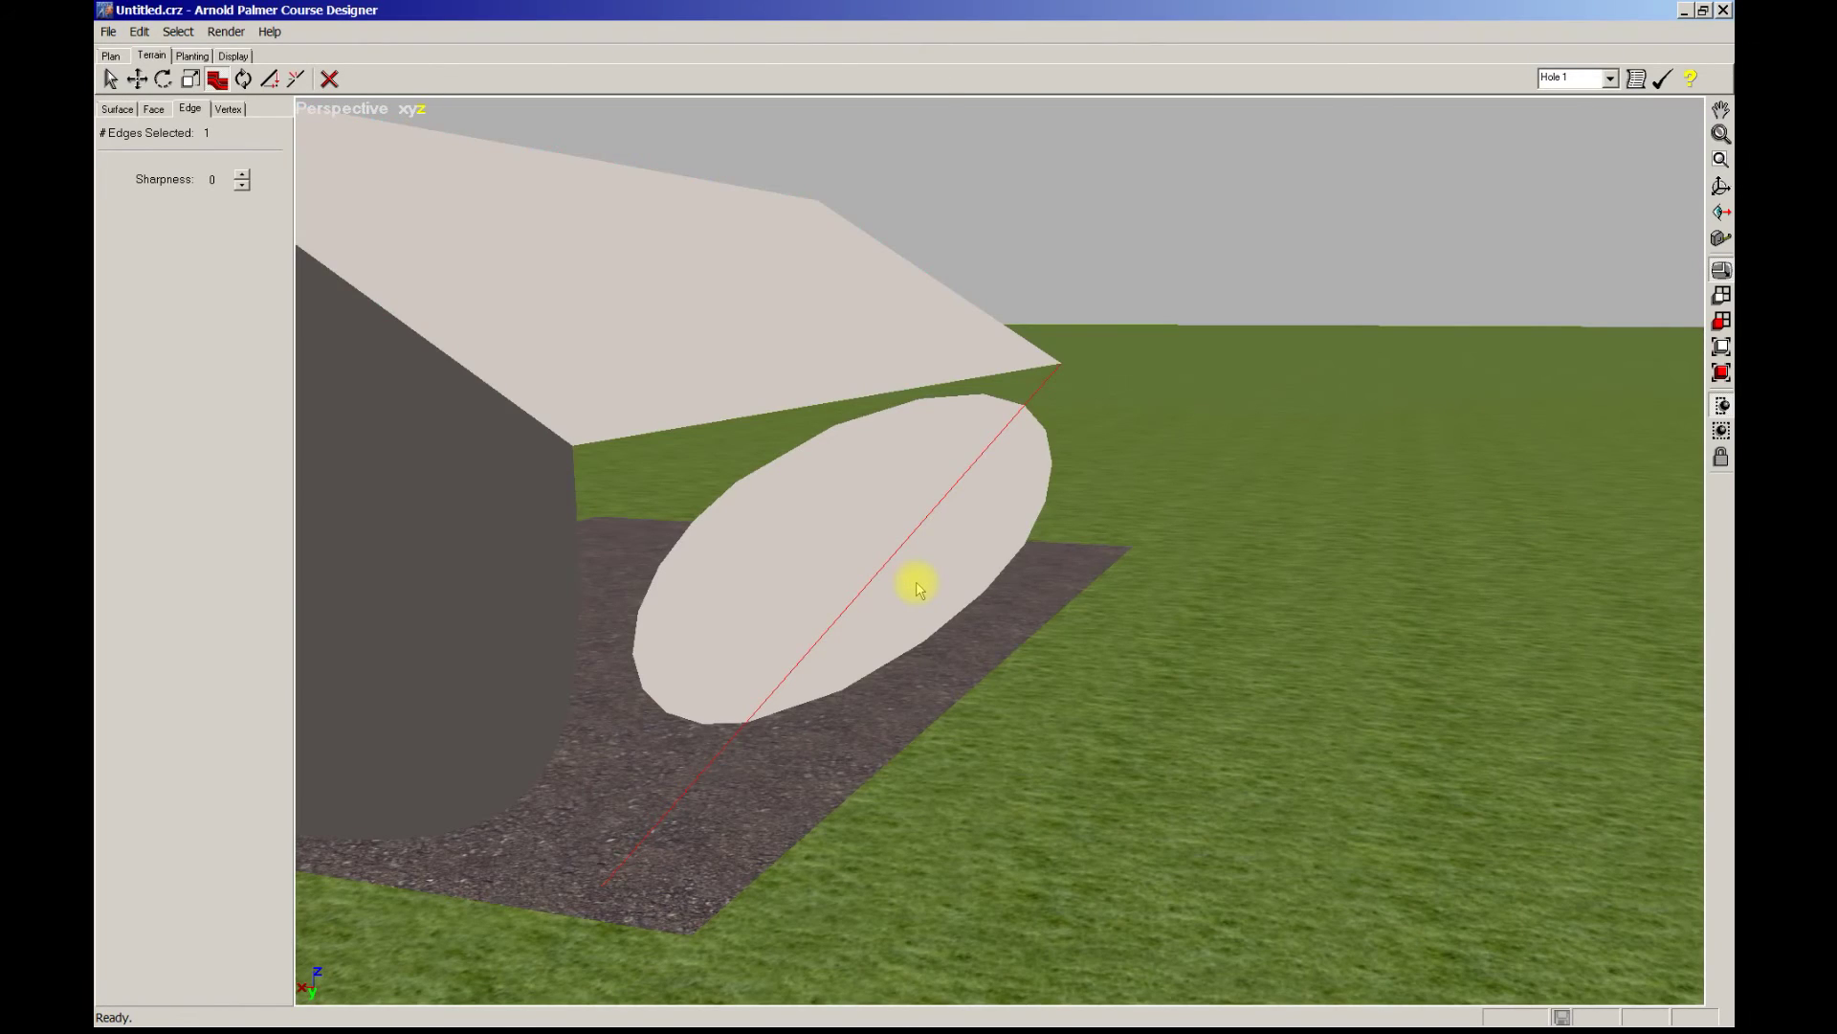
click(298, 80)
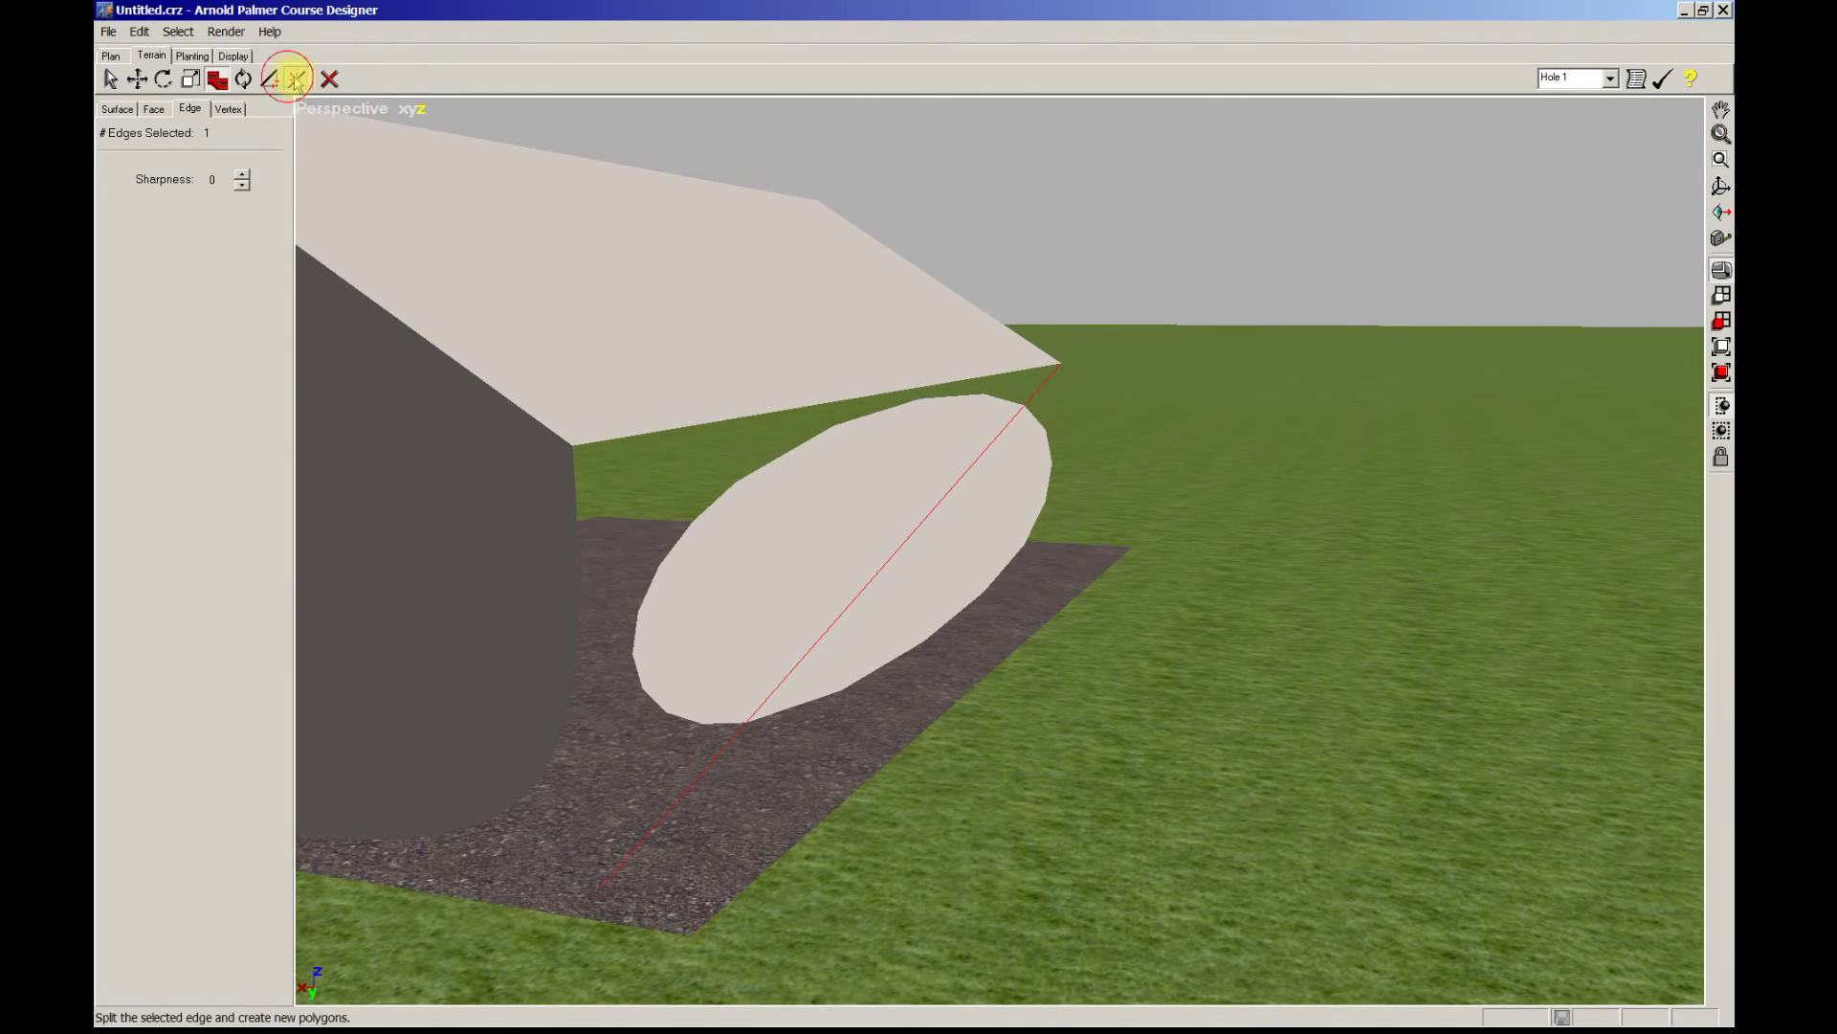
click(875, 571)
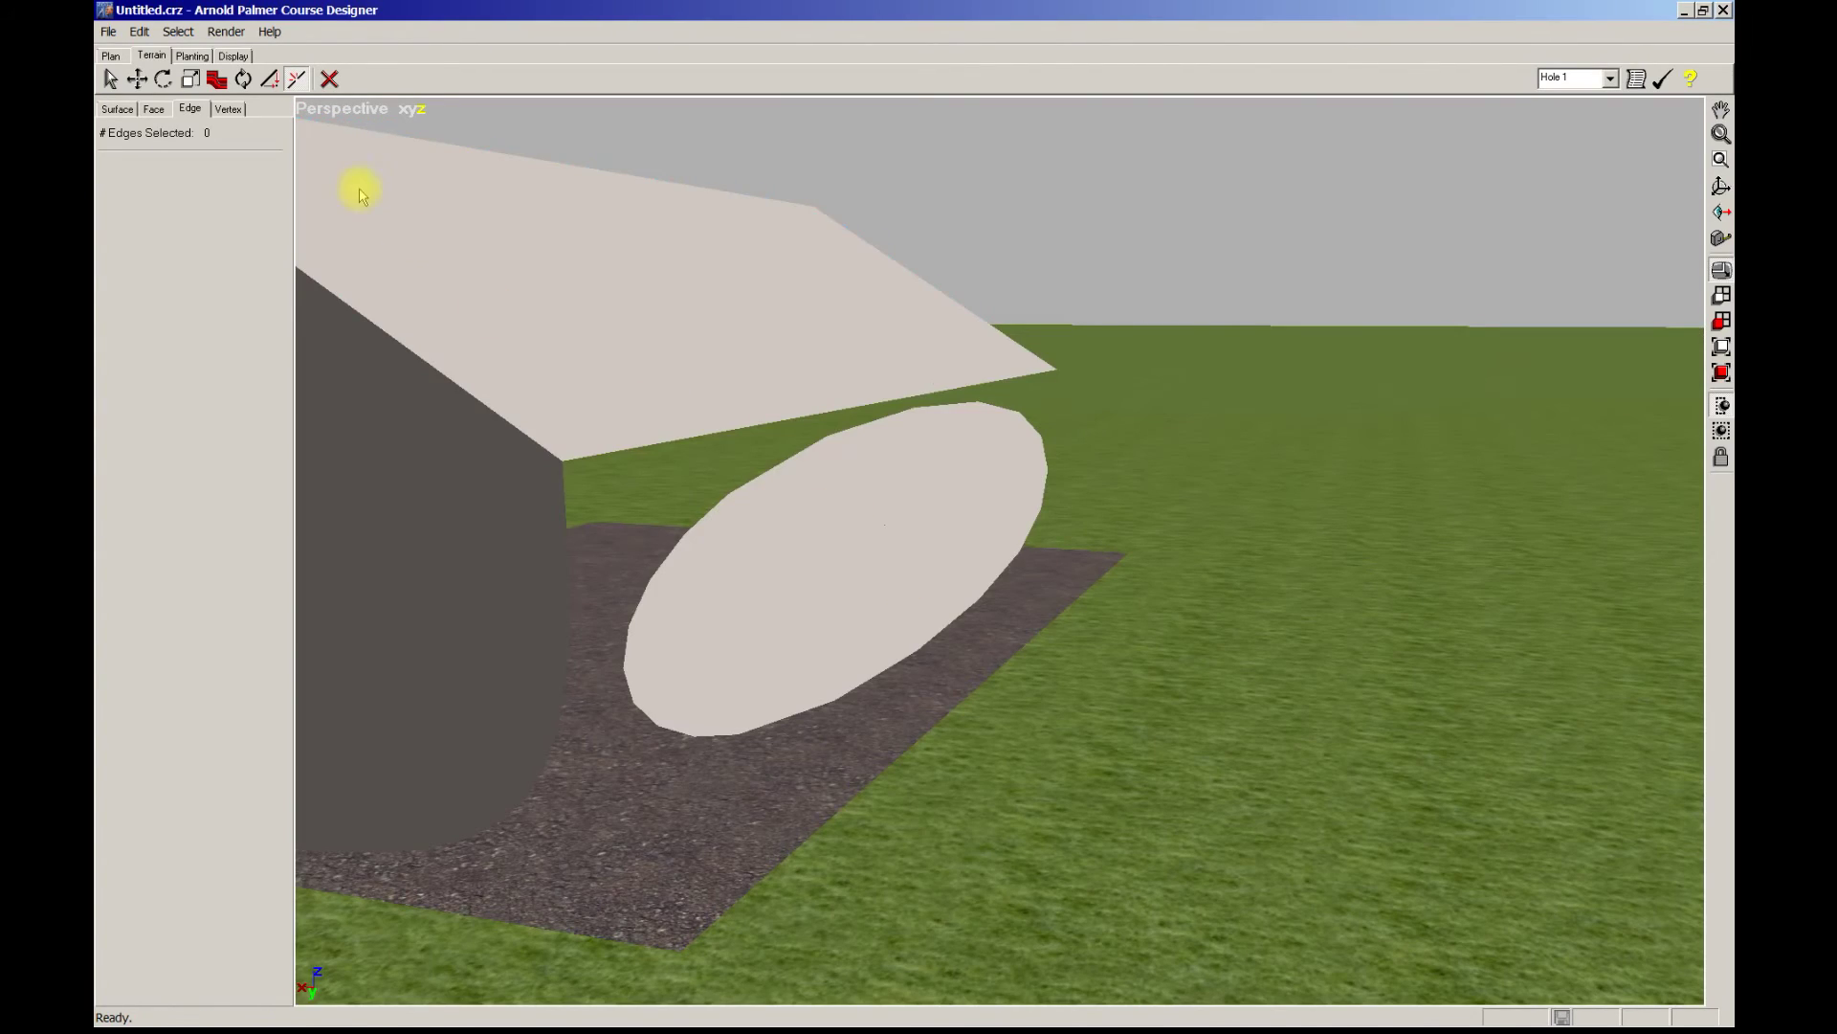
middle_drag(905, 619, 881, 693)
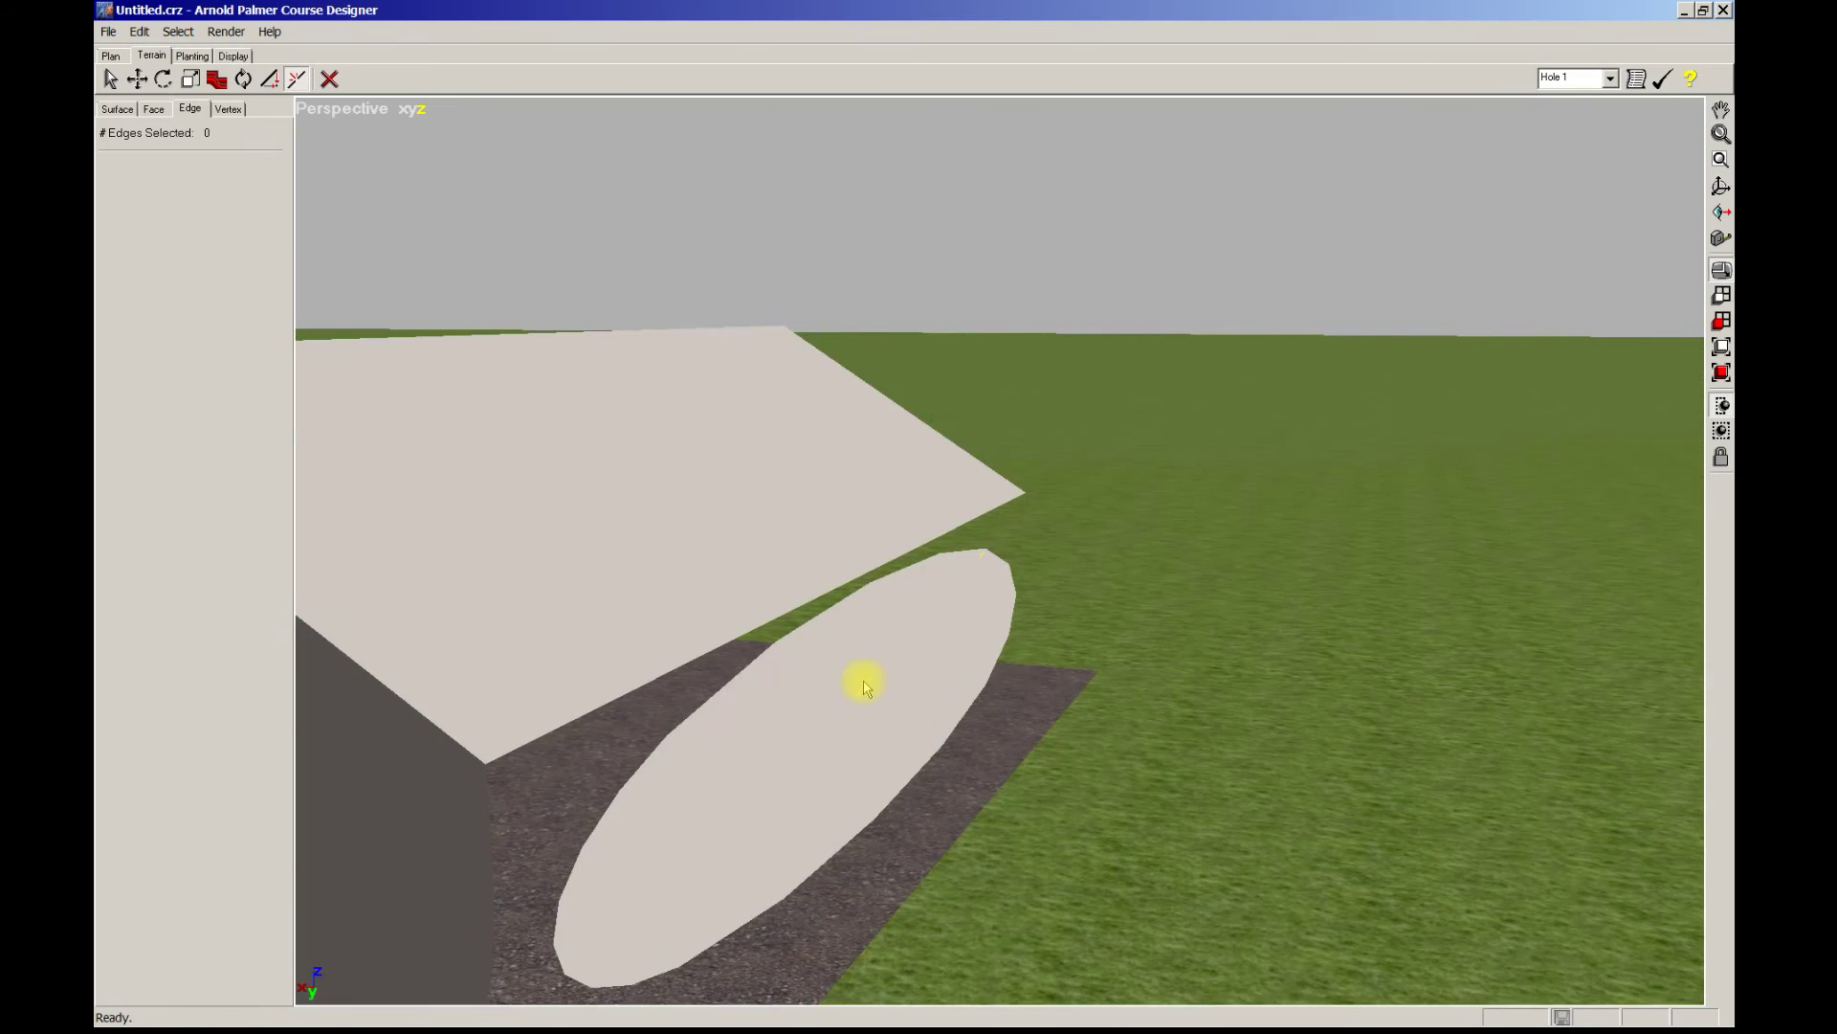
drag(890, 721, 880, 746)
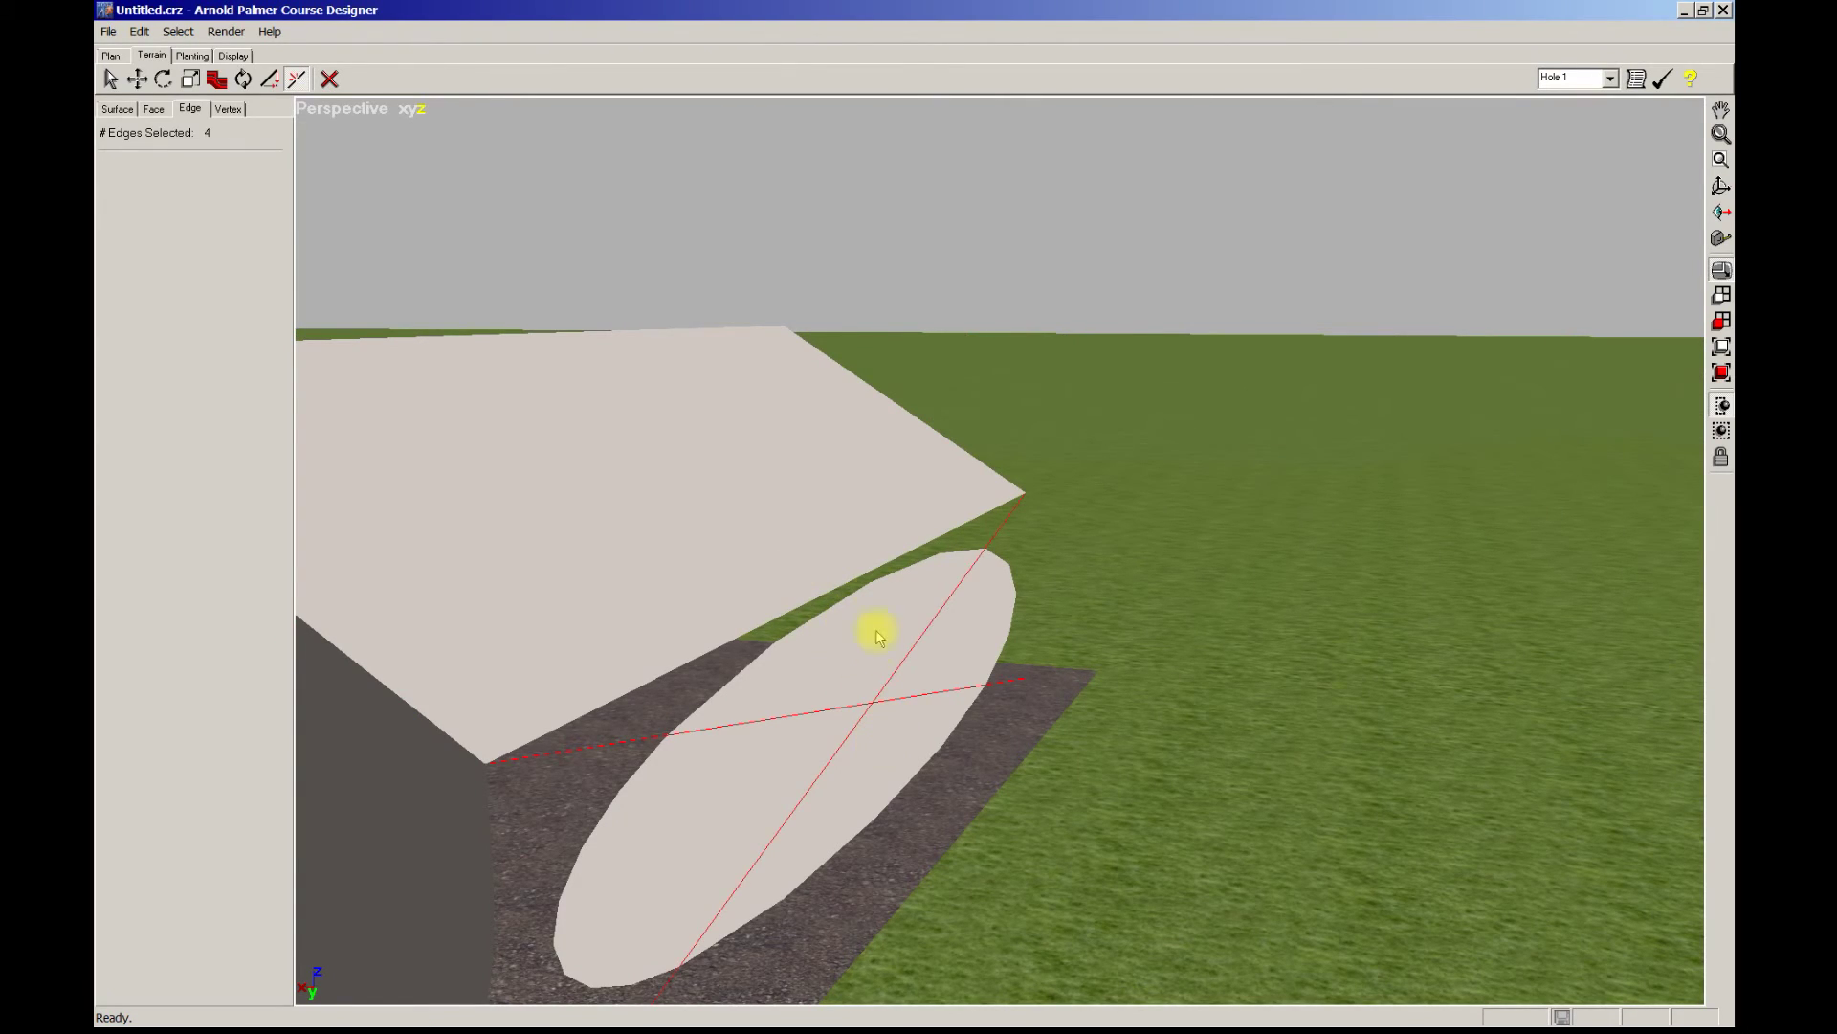
Set the sharpness of the side wall's four crossing edges to -1 and clear the edge selection.
click(216, 82)
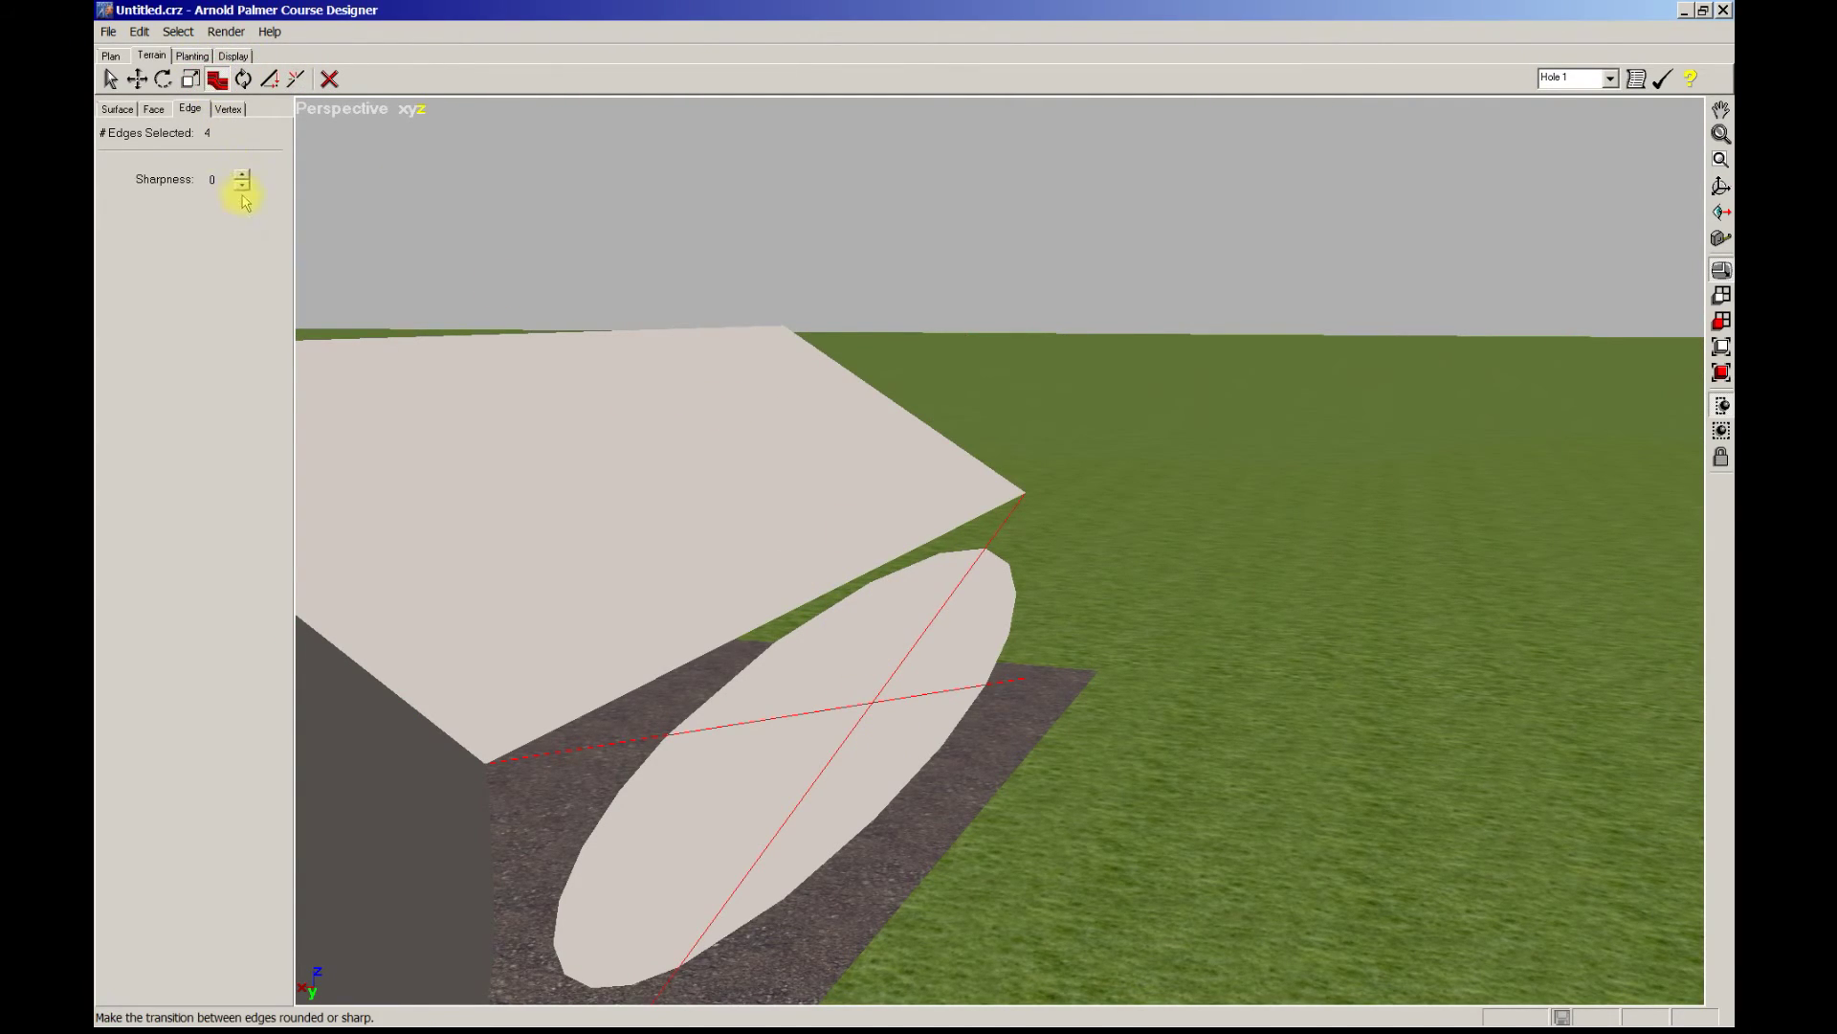
click(242, 186)
scroll(1094, 572, down, 1)
right_drag(1247, 697, 1045, 254)
click(1040, 224)
Select all faces of the flattened side wall by region.
scroll(1034, 236, down, 1)
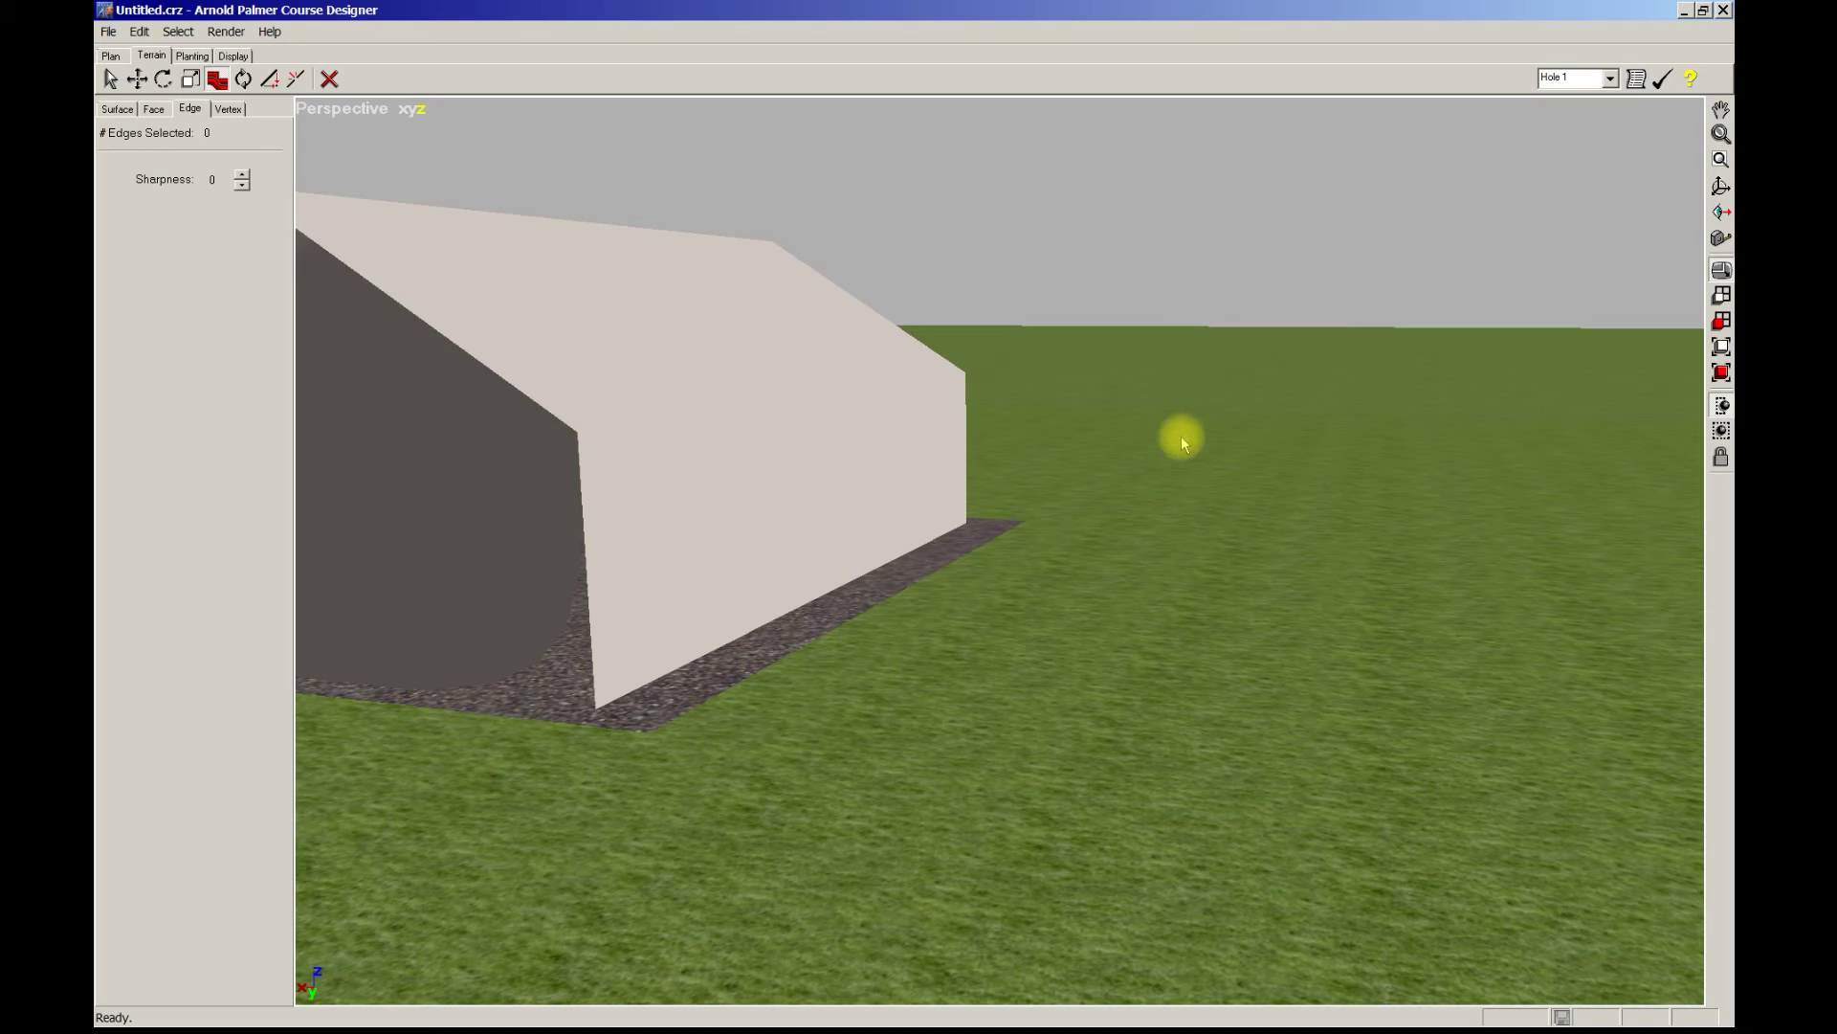
scroll(1184, 476, up, 1)
scroll(1145, 508, up, 1)
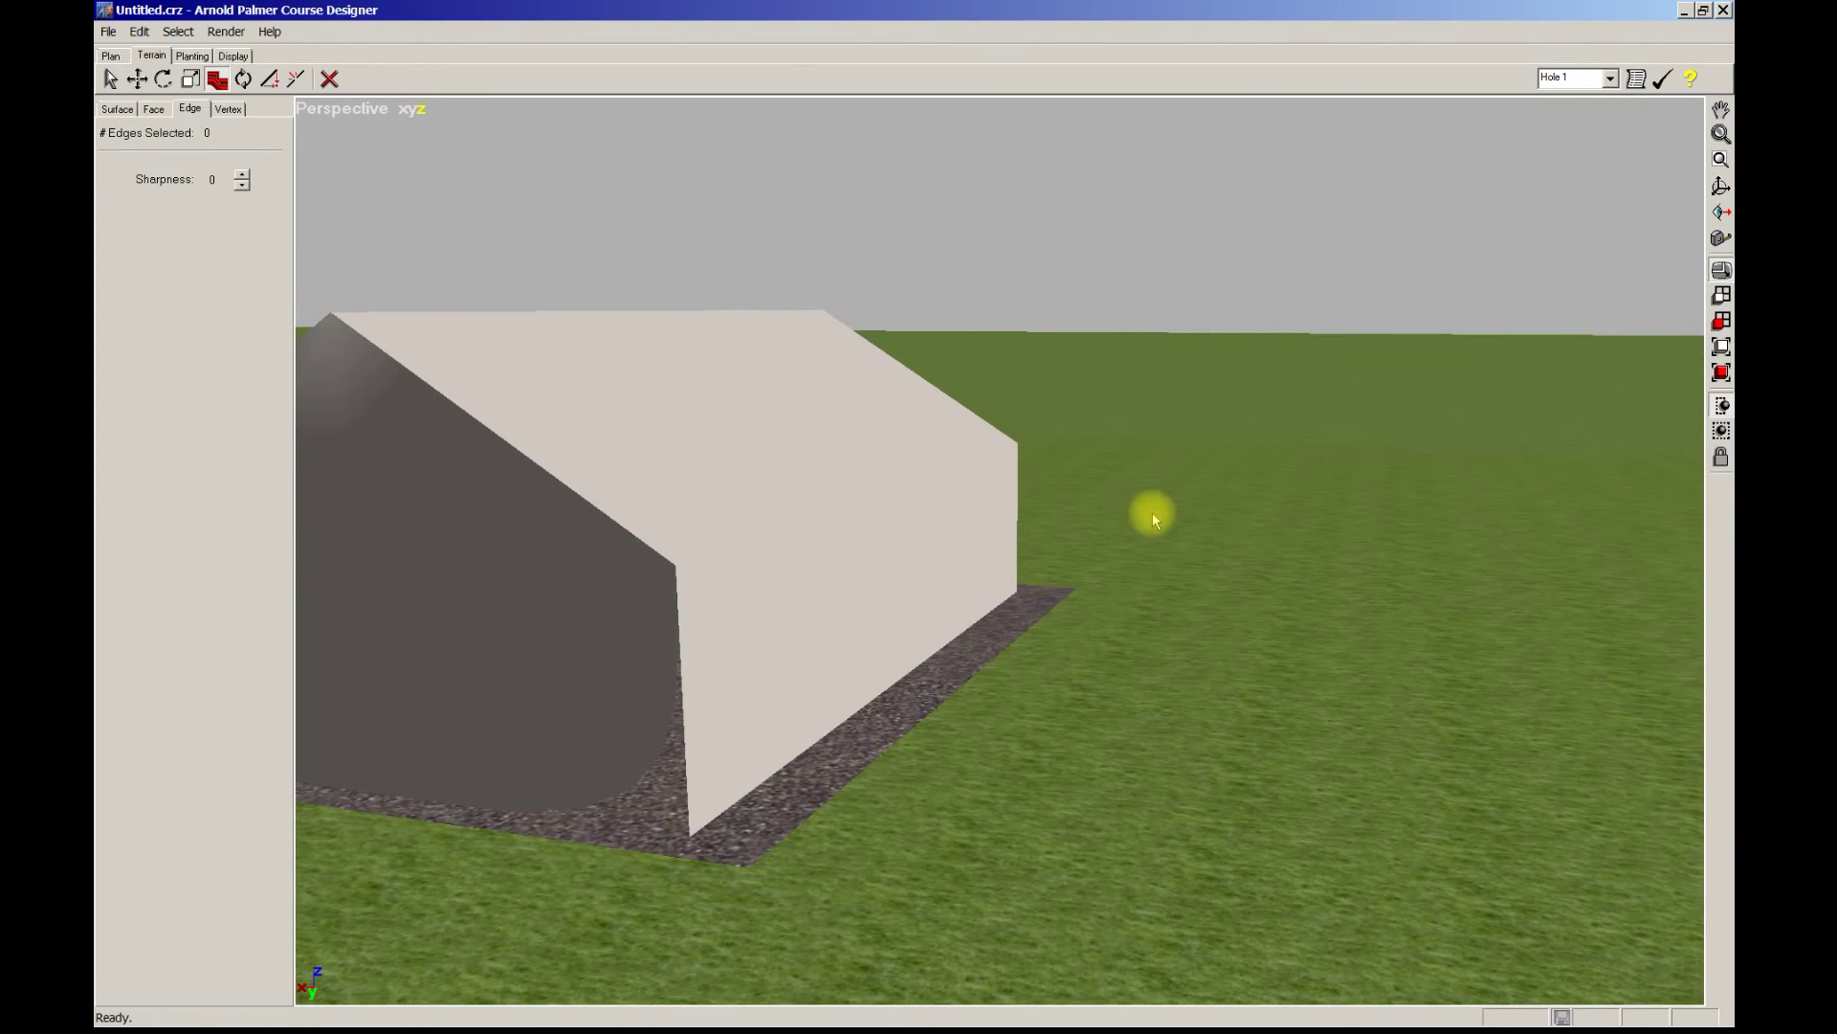
scroll(1164, 669, down, 1)
right_drag(1164, 669, 1250, 744)
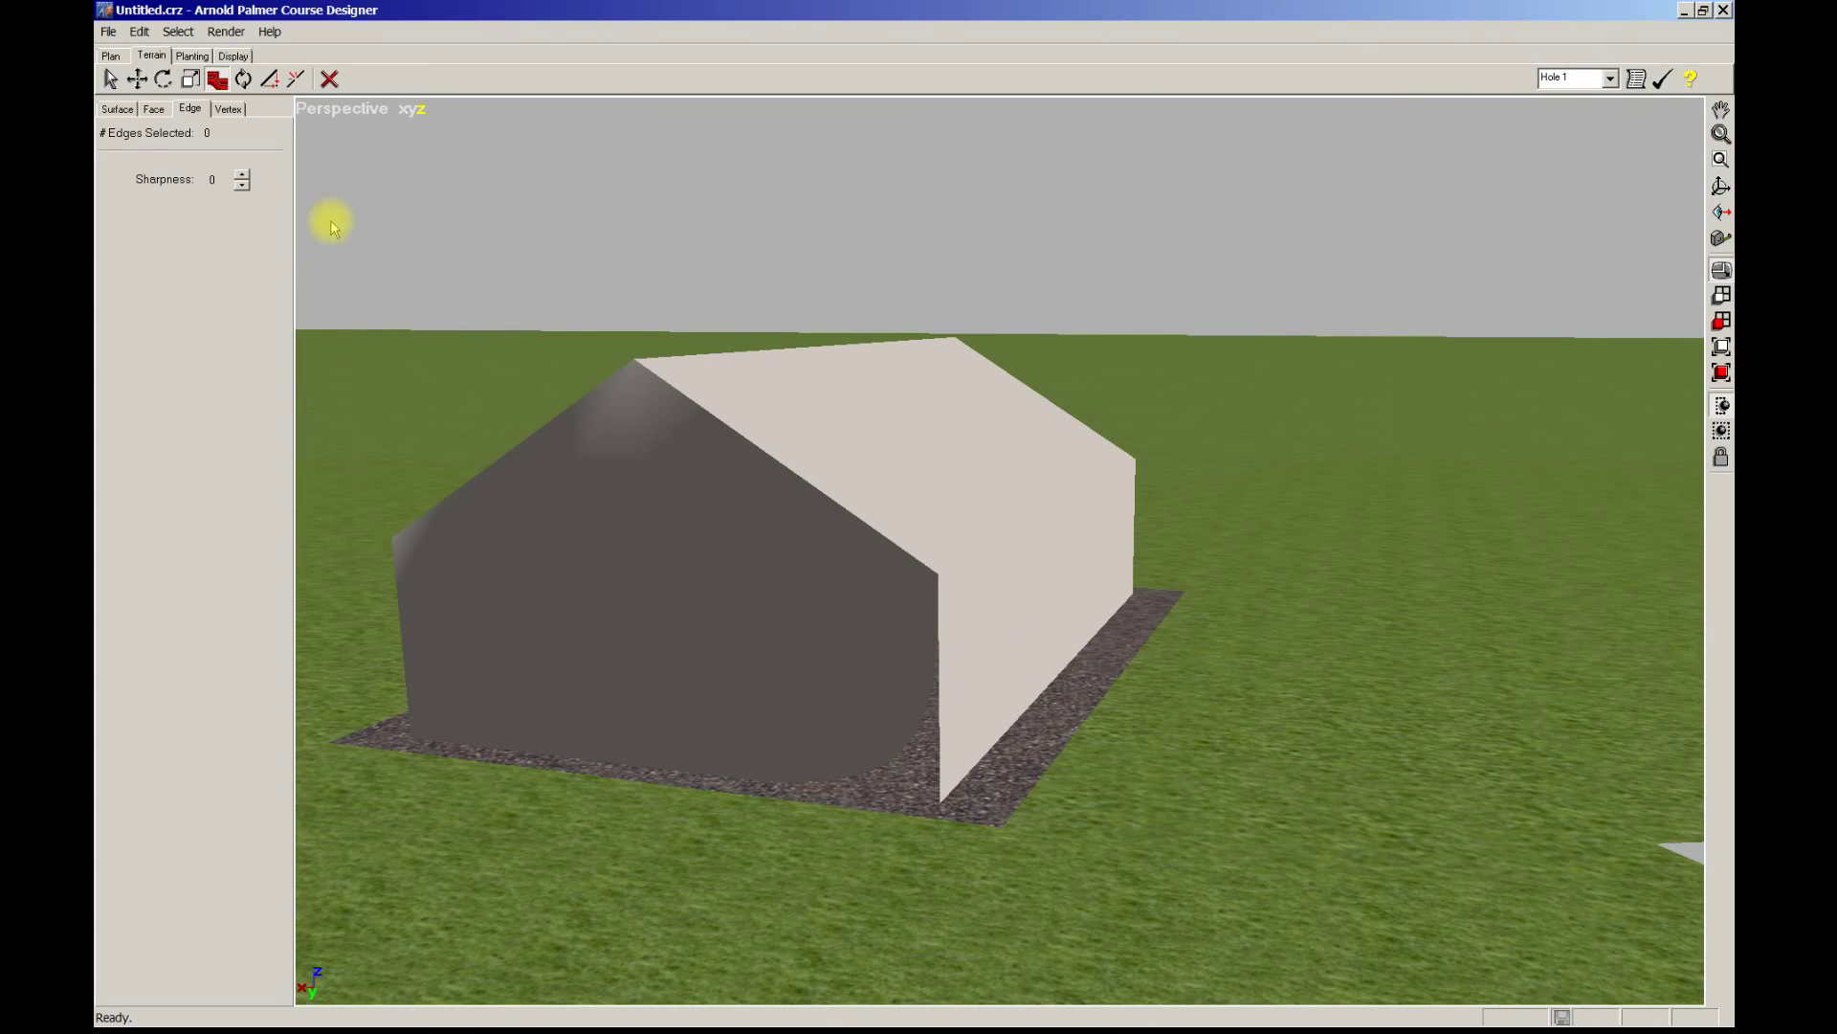
click(154, 110)
click(203, 339)
click(1004, 598)
click(1025, 634)
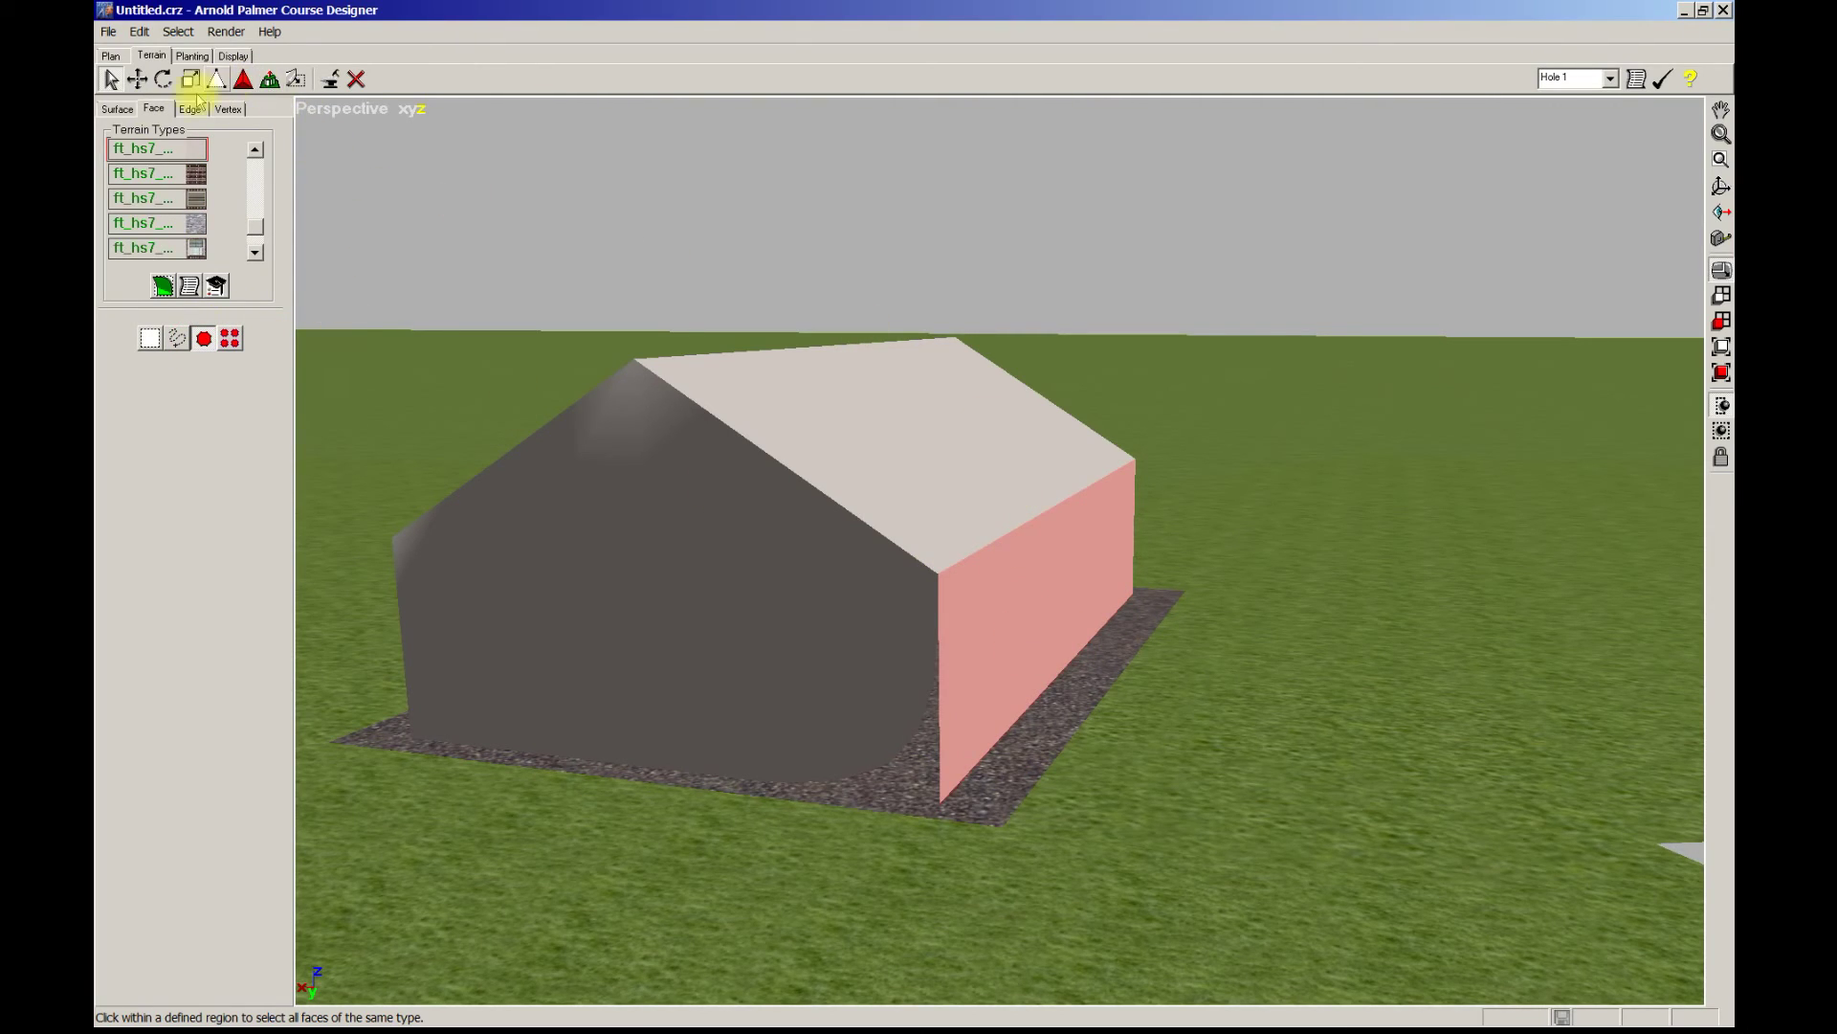
Move the selected side wall up above the house and back down into place under the roof slope.
click(160, 78)
drag(1029, 616, 1005, 194)
middle_drag(1264, 295, 1255, 337)
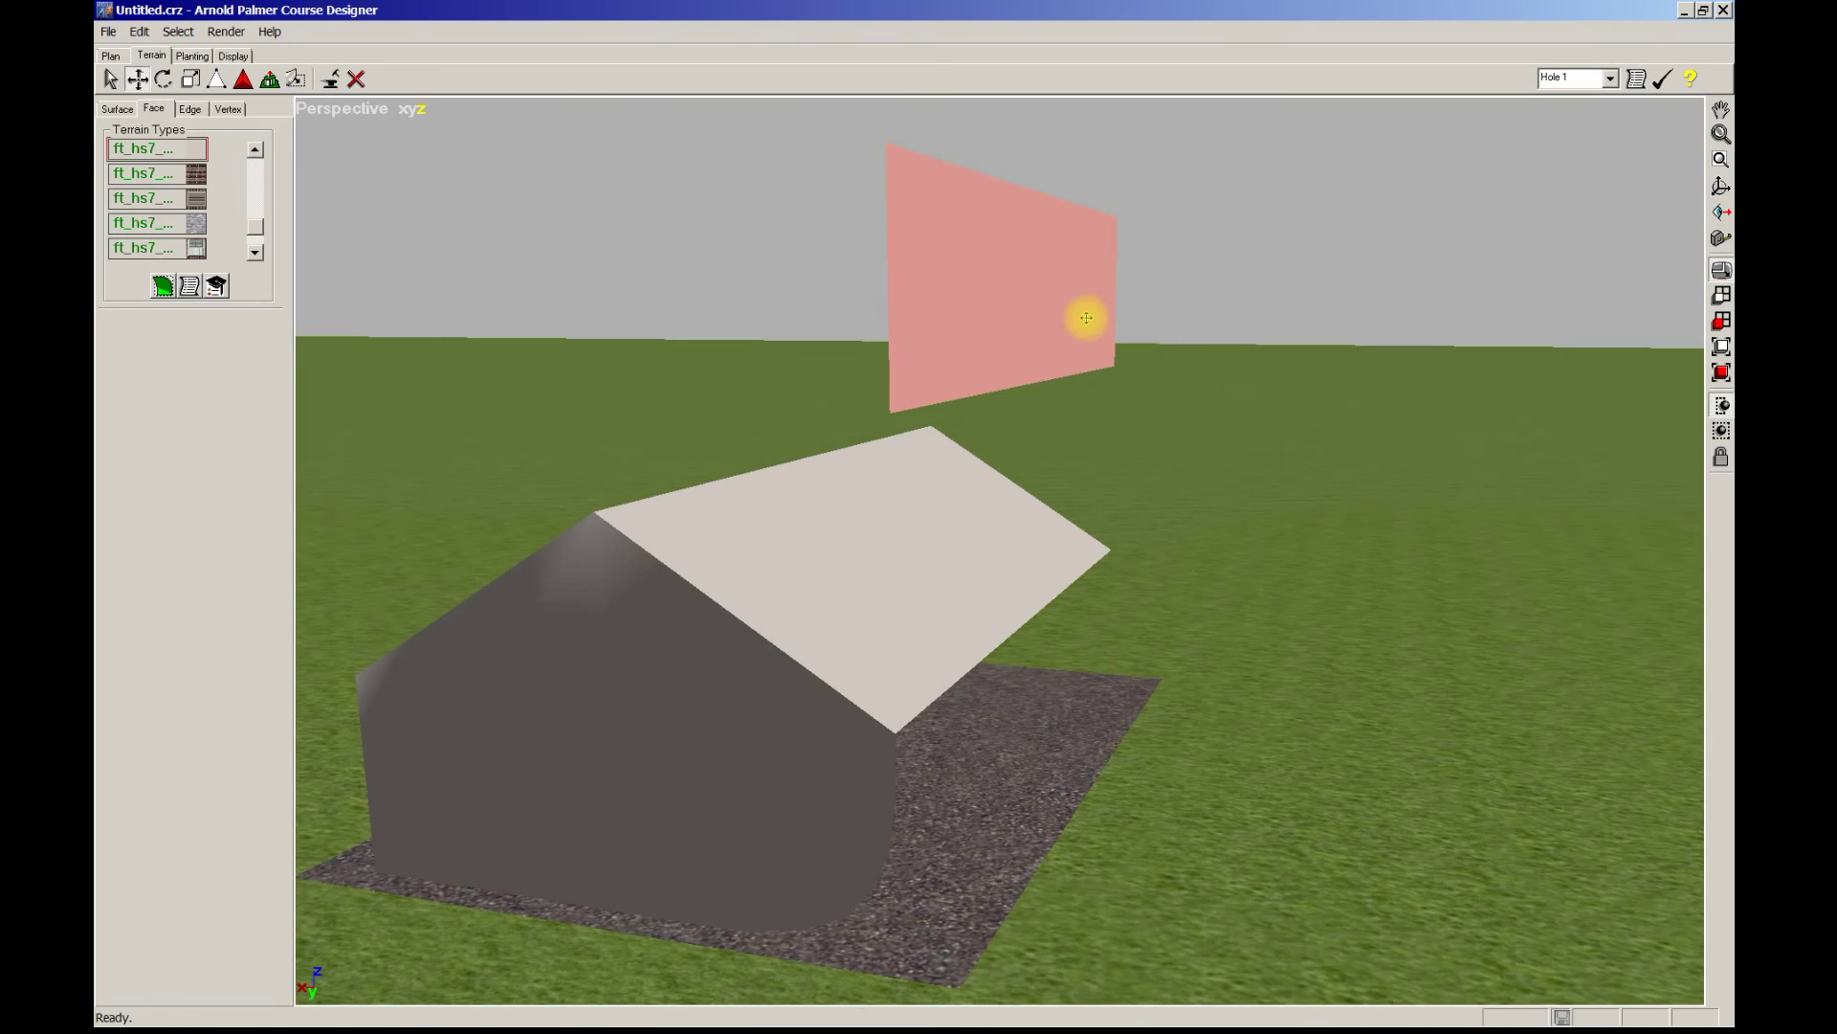
drag(1009, 275, 1009, 698)
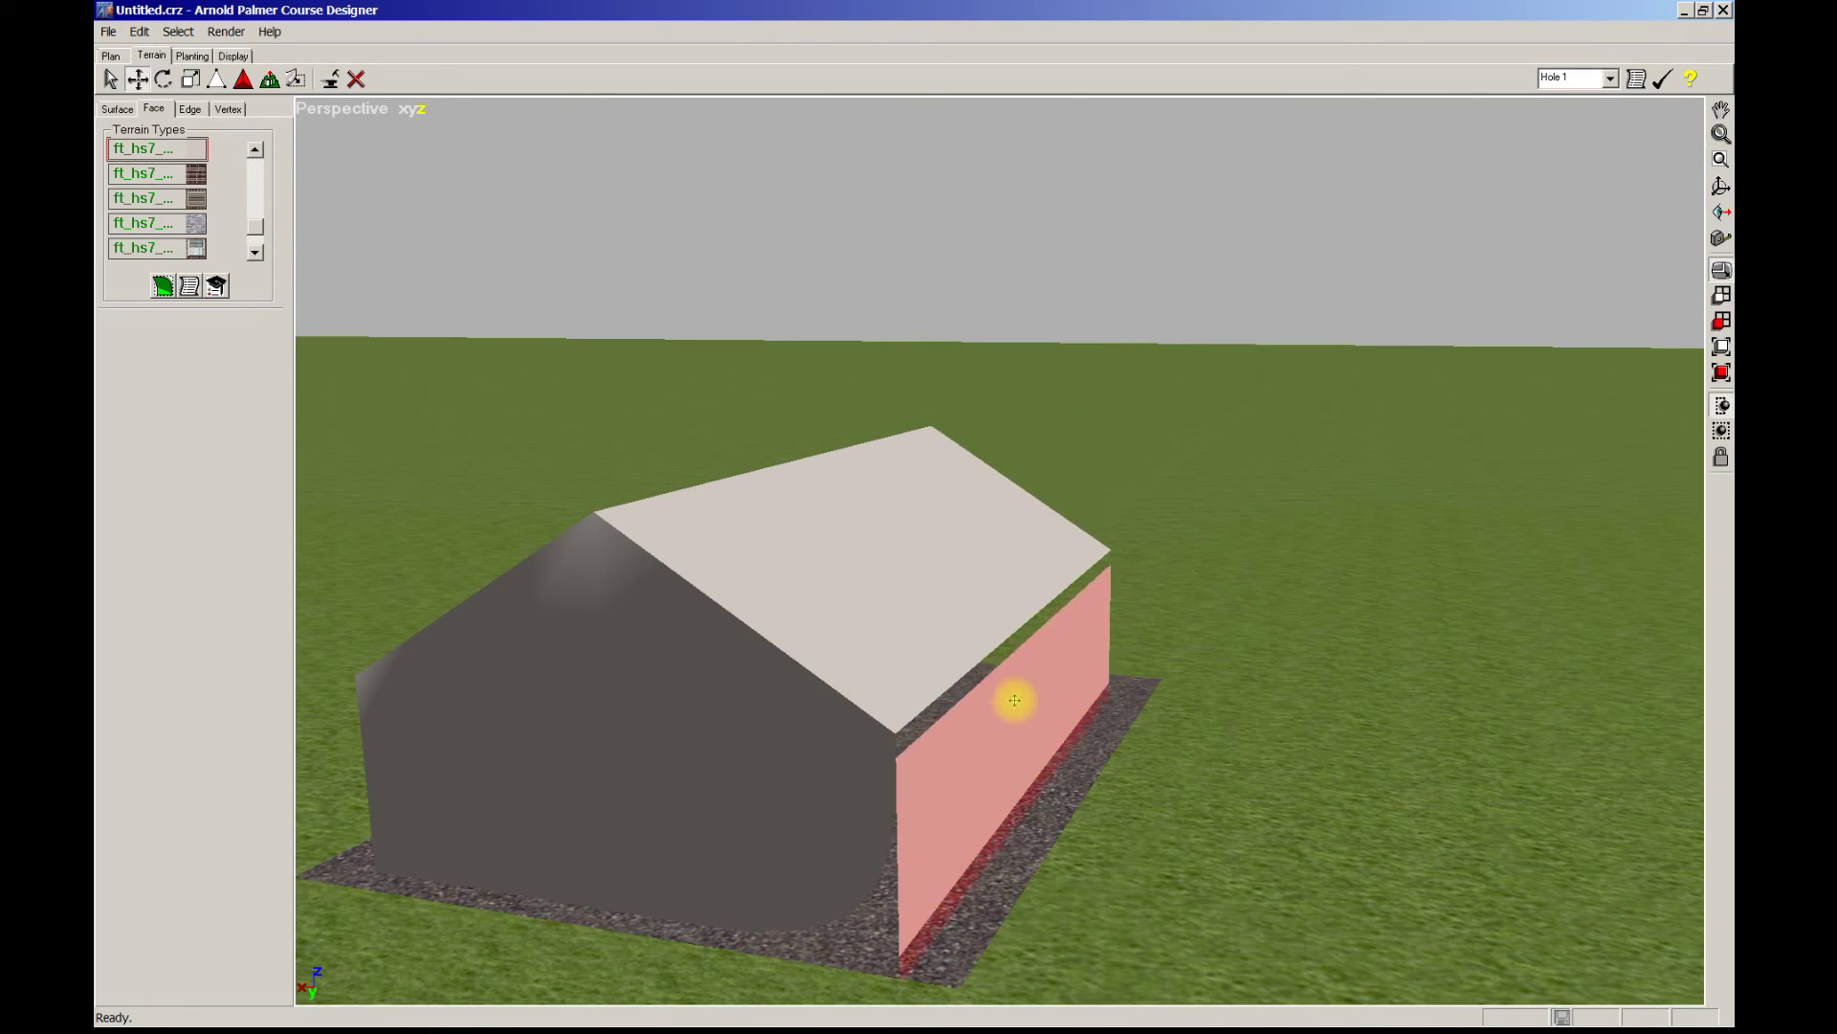
middle_drag(1269, 716, 1250, 574)
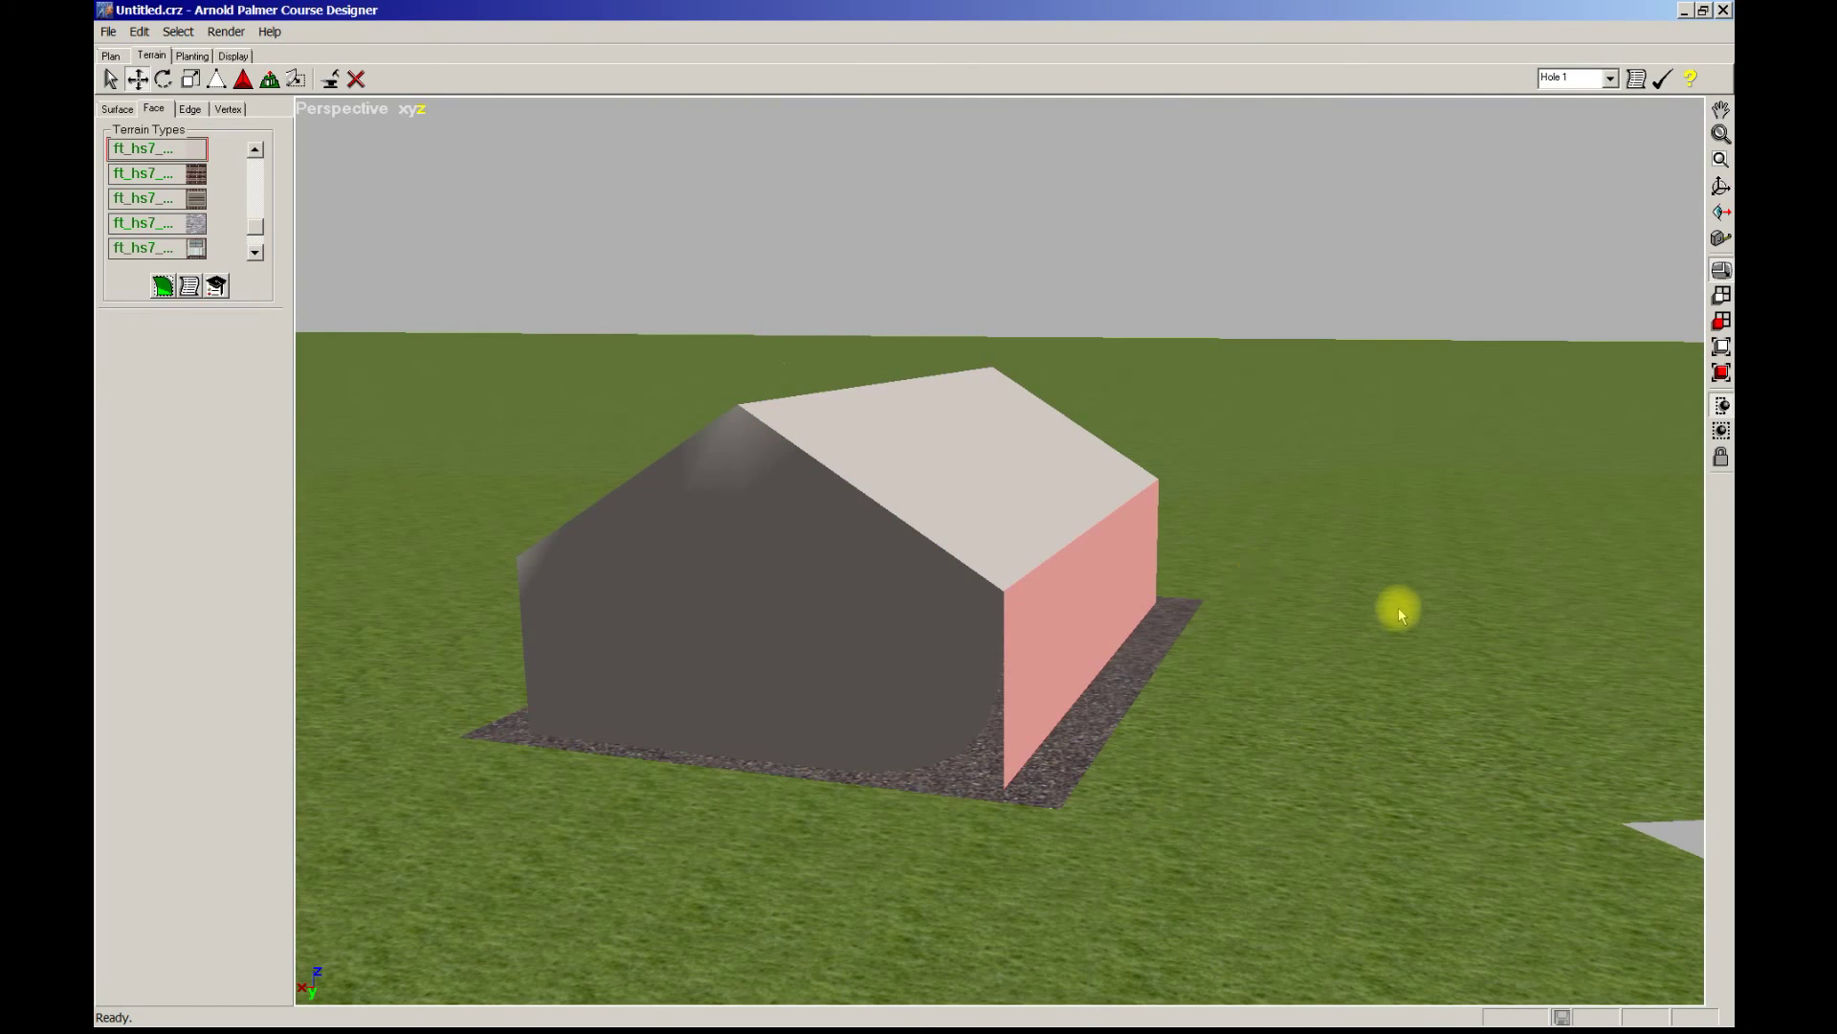